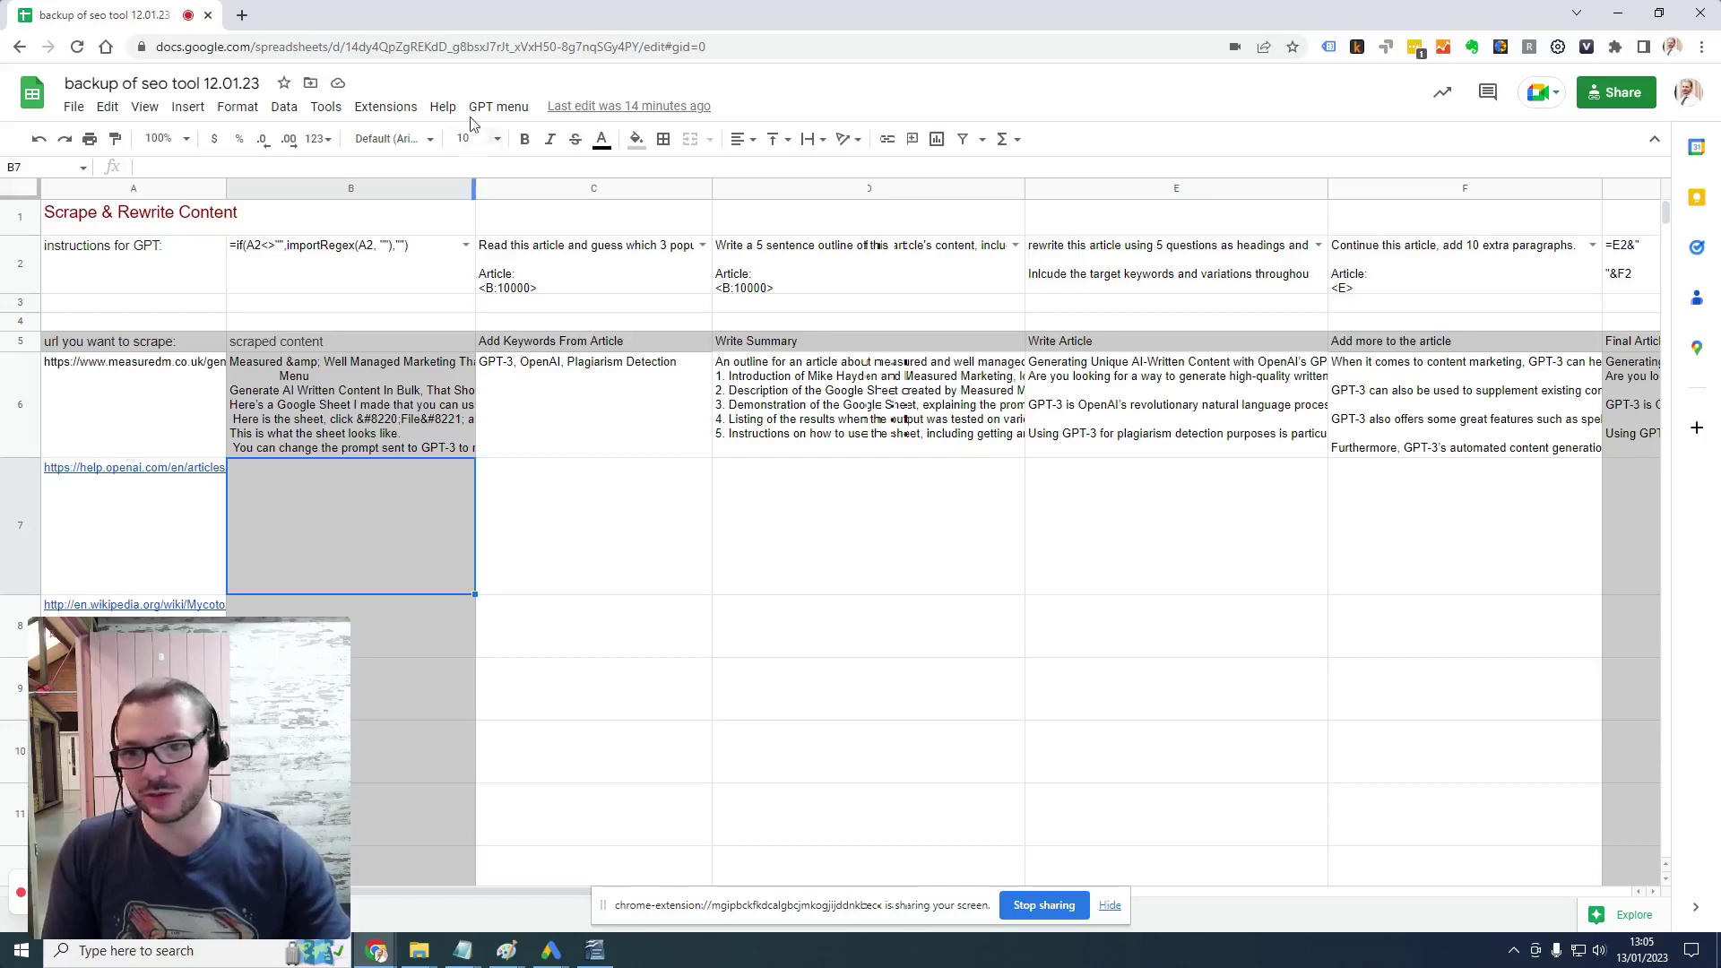
Start the GPT scrape-and-generate script from the GPT menu
{"action": "left_click", "coordinate": [496, 107]}
{"action": "left_click", "coordinate": [500, 140]}
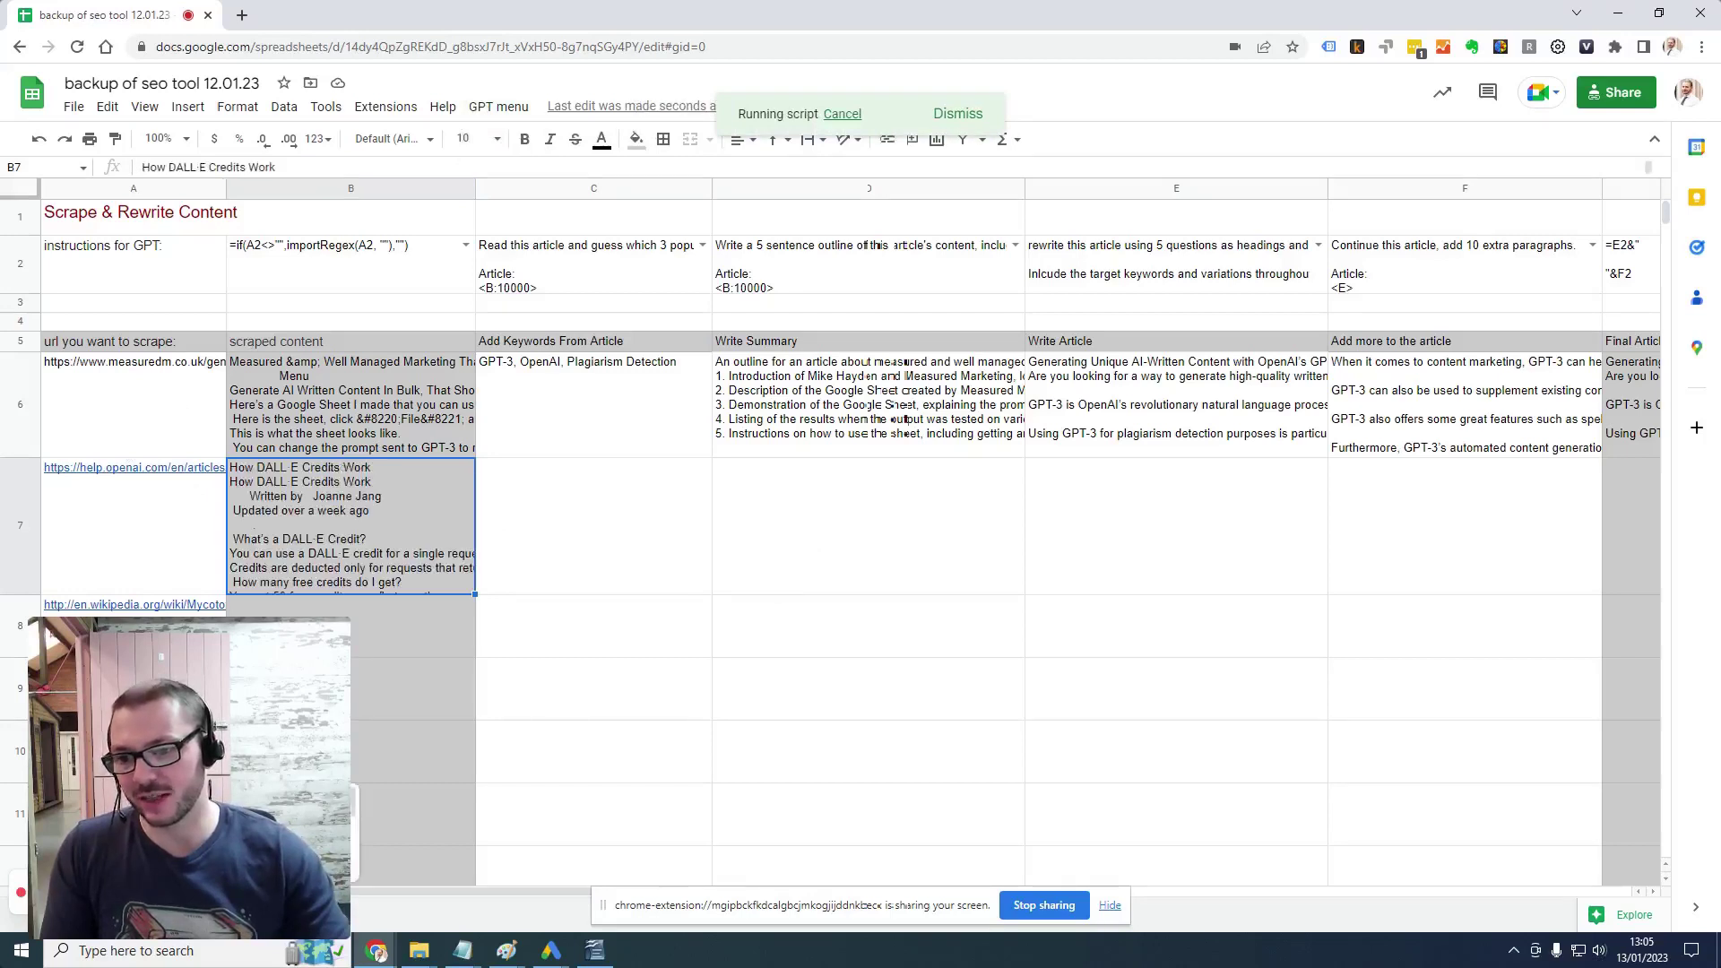
Inspect the first URL's scraped text in B6 while keywords generate
{"action": "left_click", "coordinate": [765, 627]}
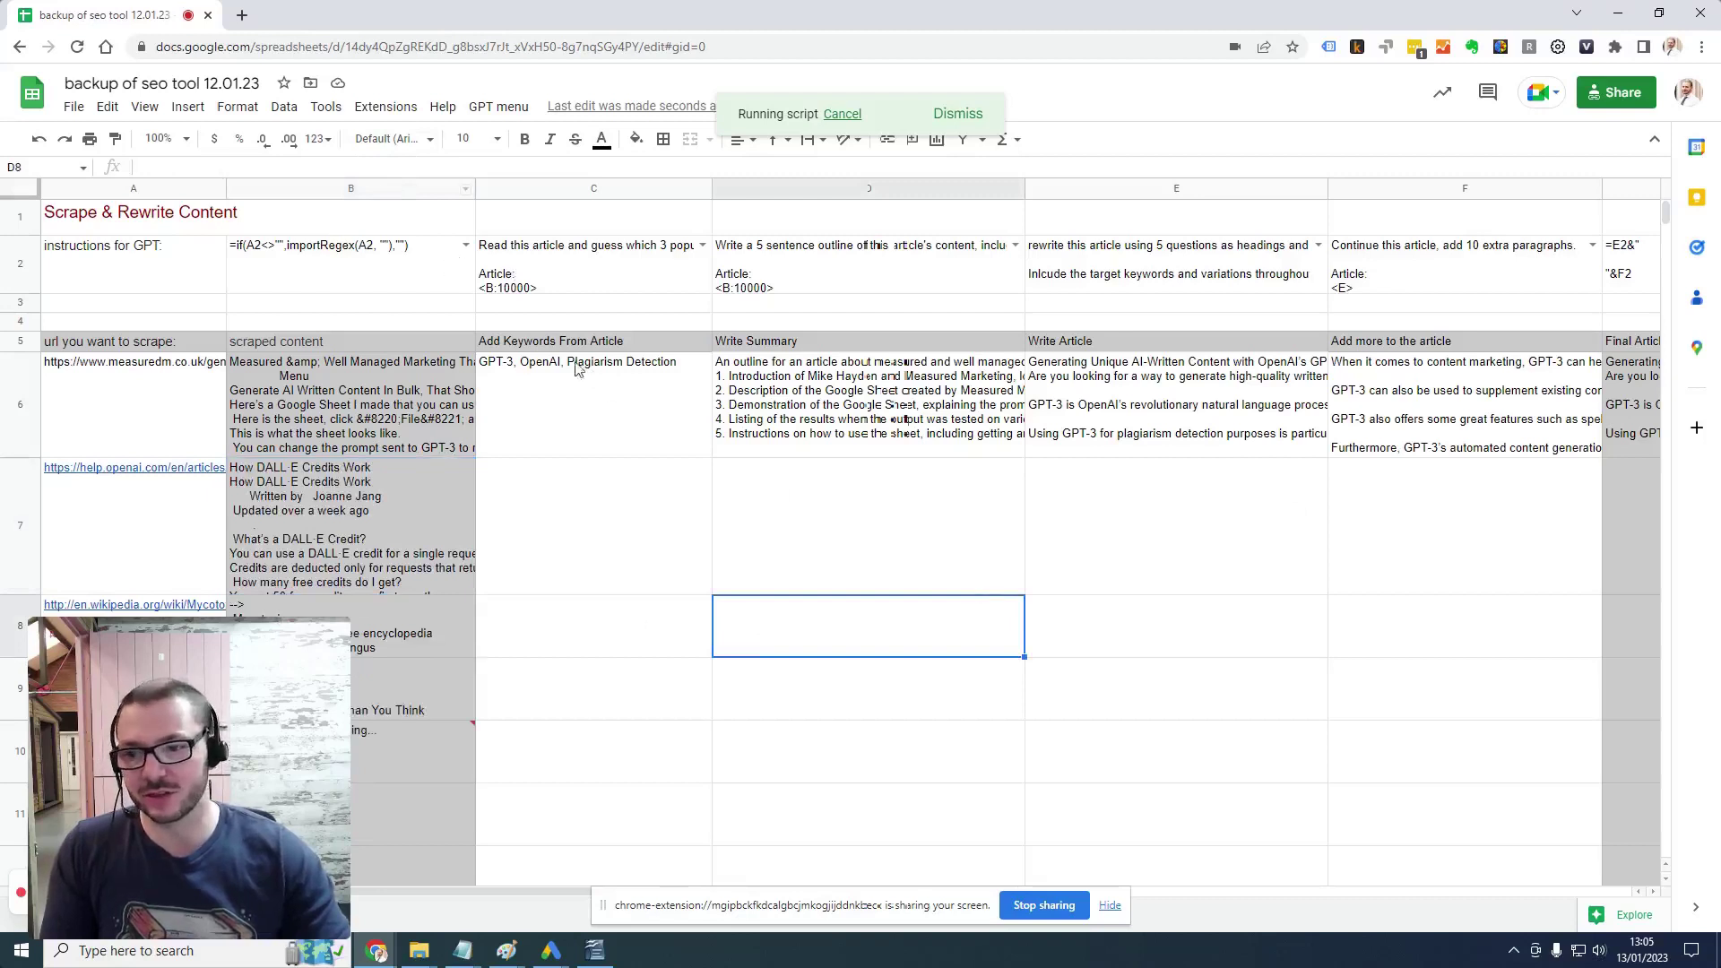
{"action": "left_click", "coordinate": [431, 346]}
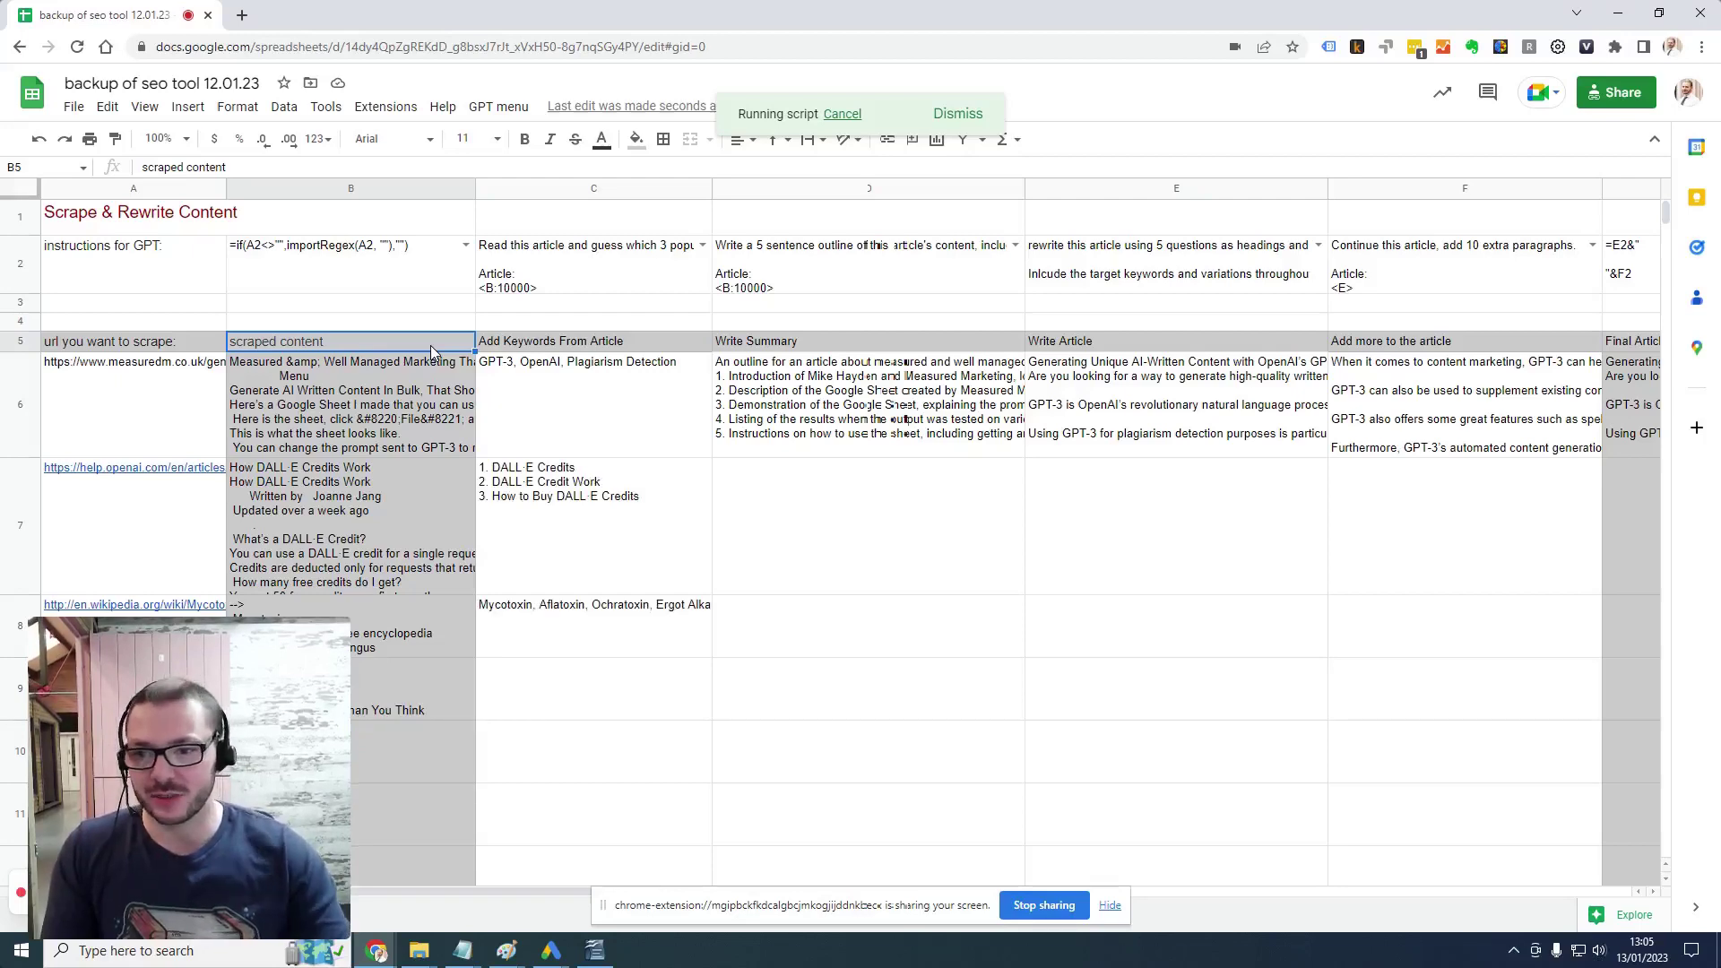
{"action": "double_click", "coordinate": [416, 407]}
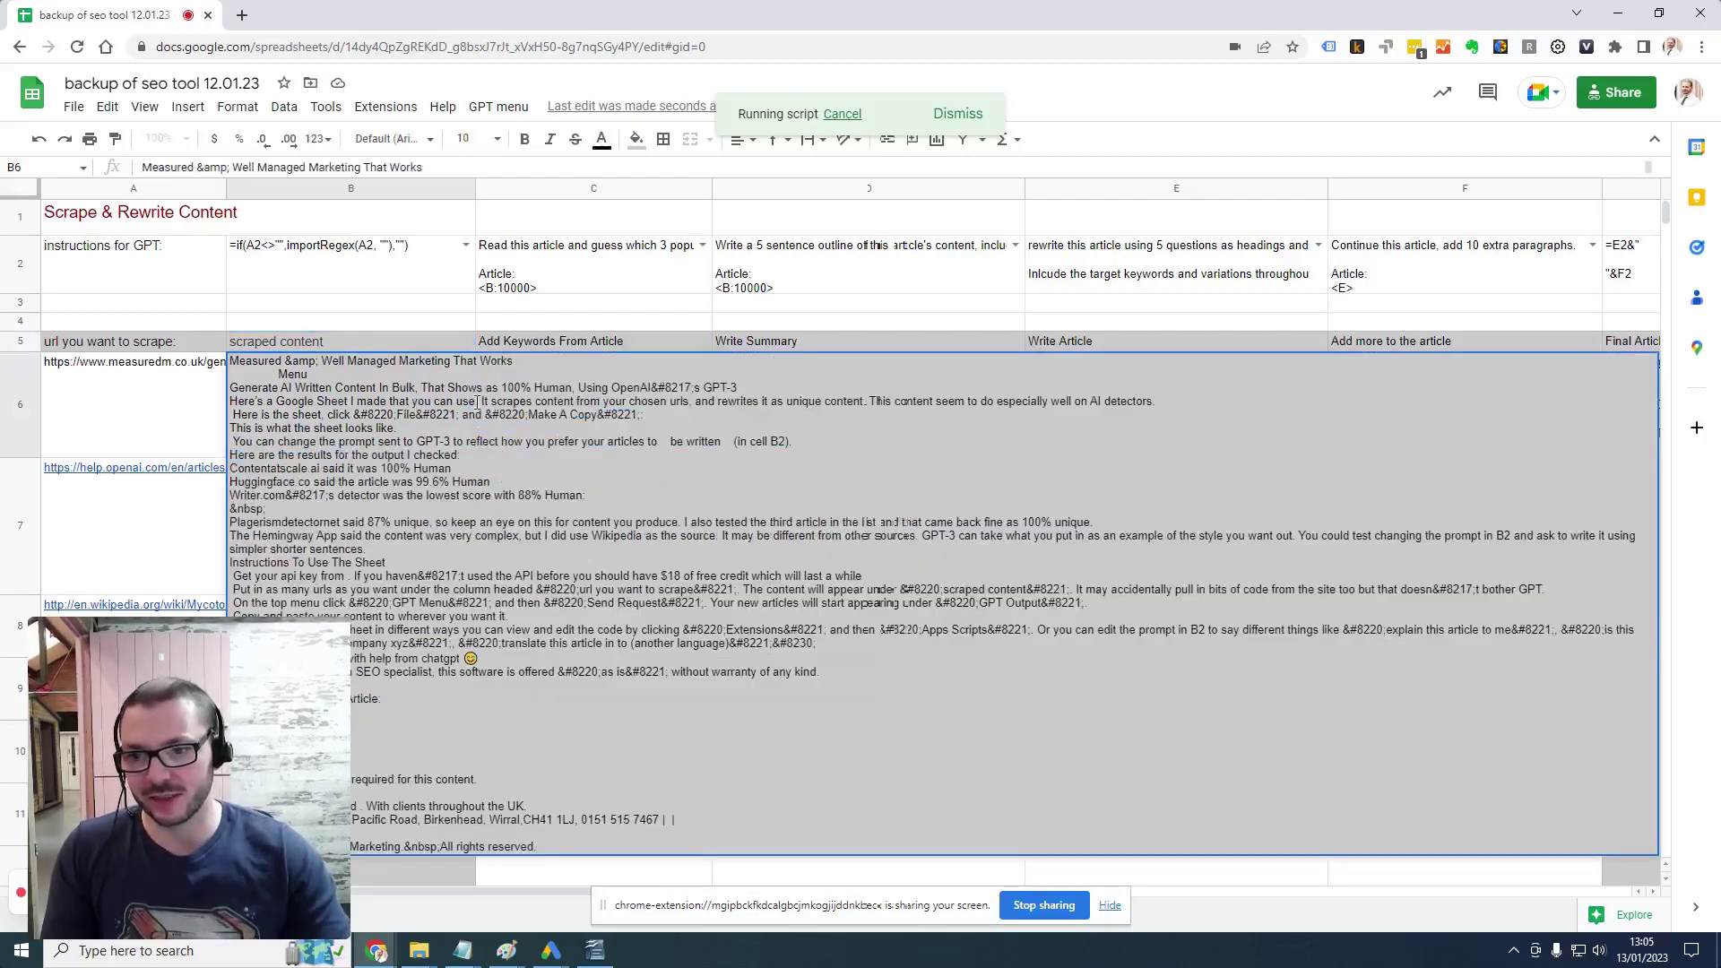
{"action": "left_click", "coordinate": [415, 304]}
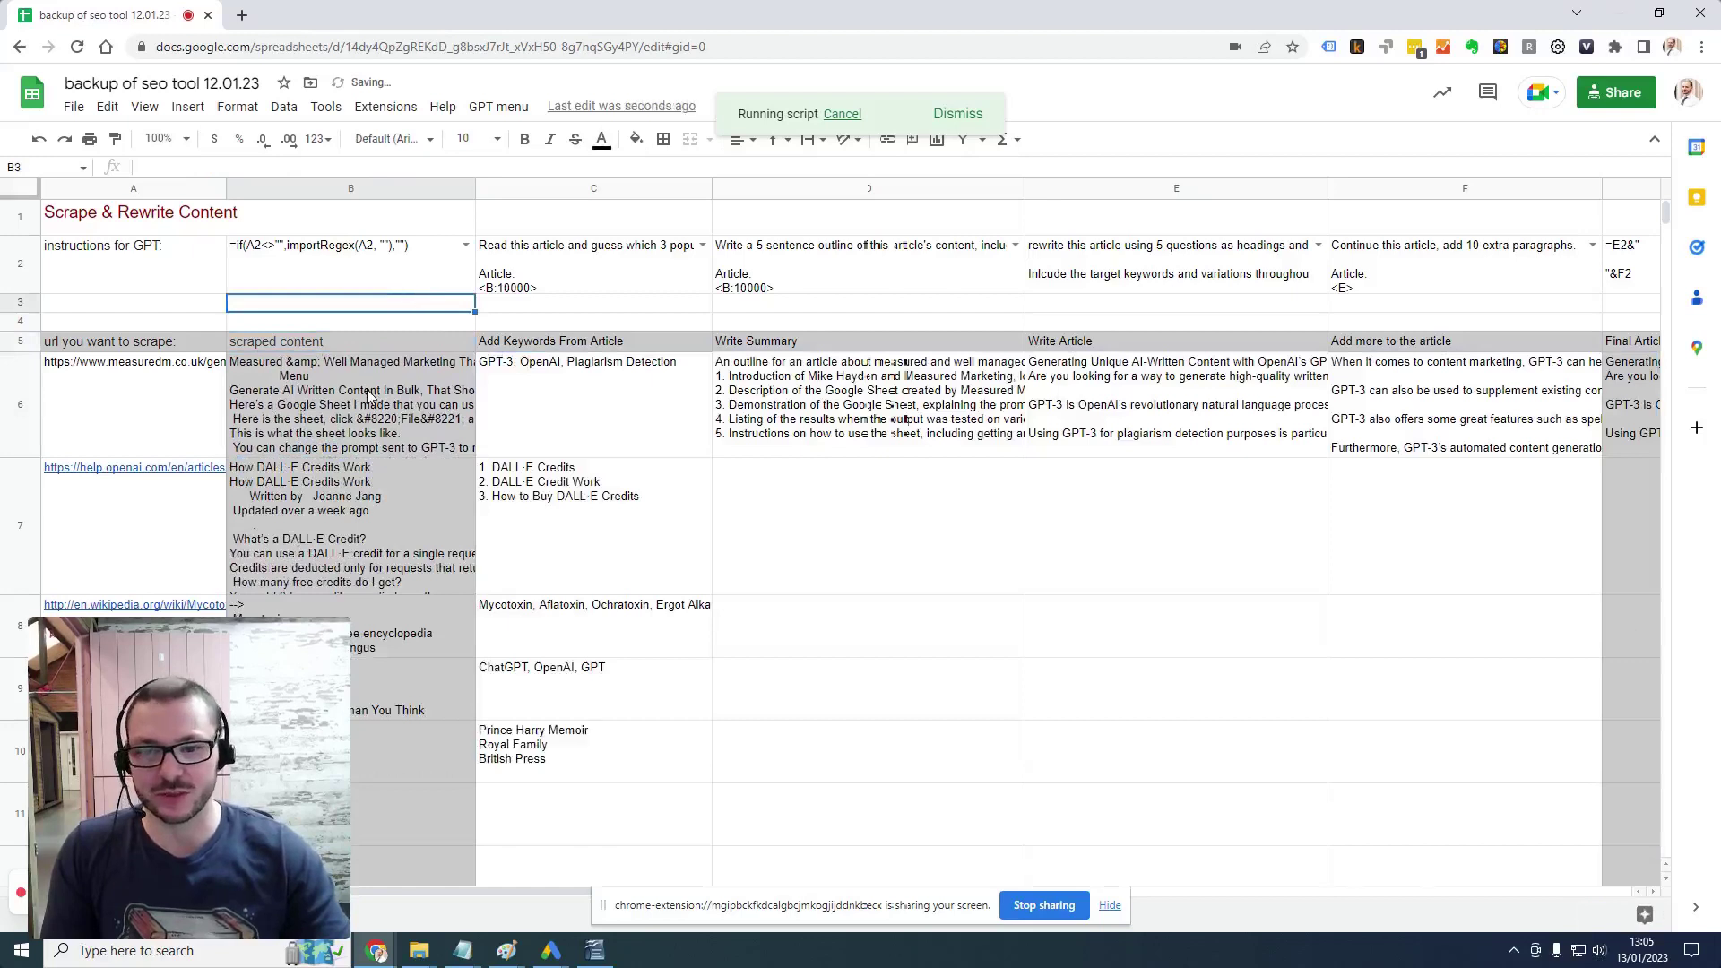
Review the Add Keywords, Write Summary and Write Article headers while summaries generate
{"action": "left_click", "coordinate": [578, 345]}
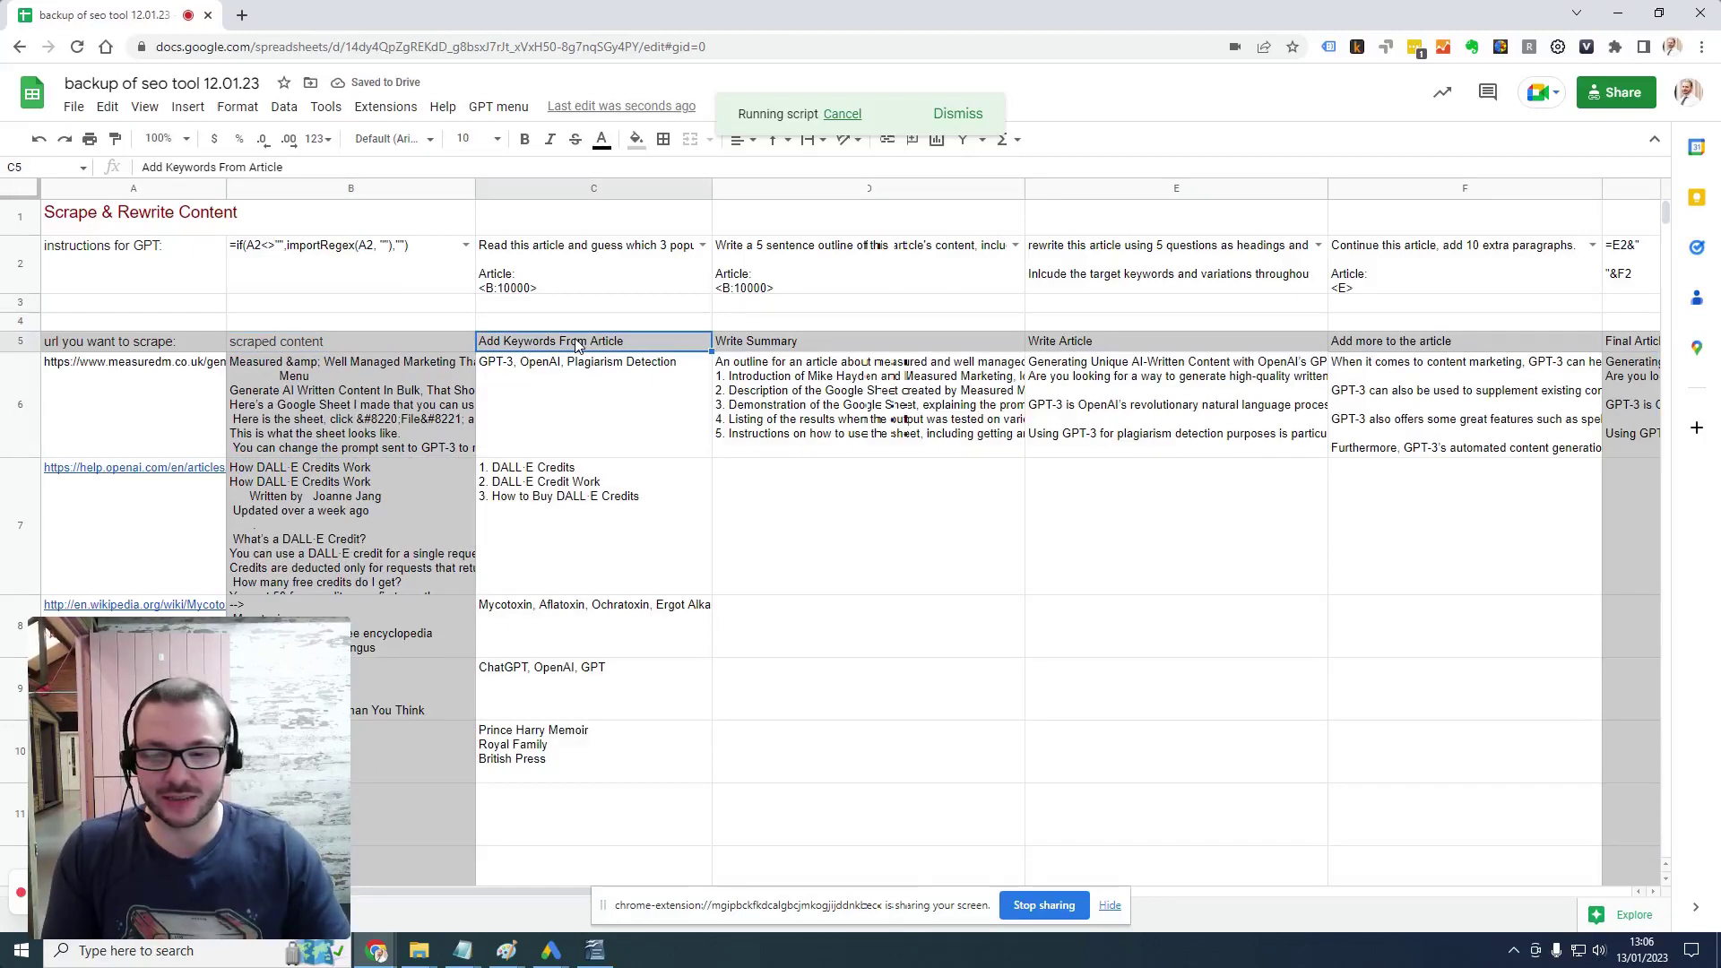
{"action": "key", "text": "Right"}
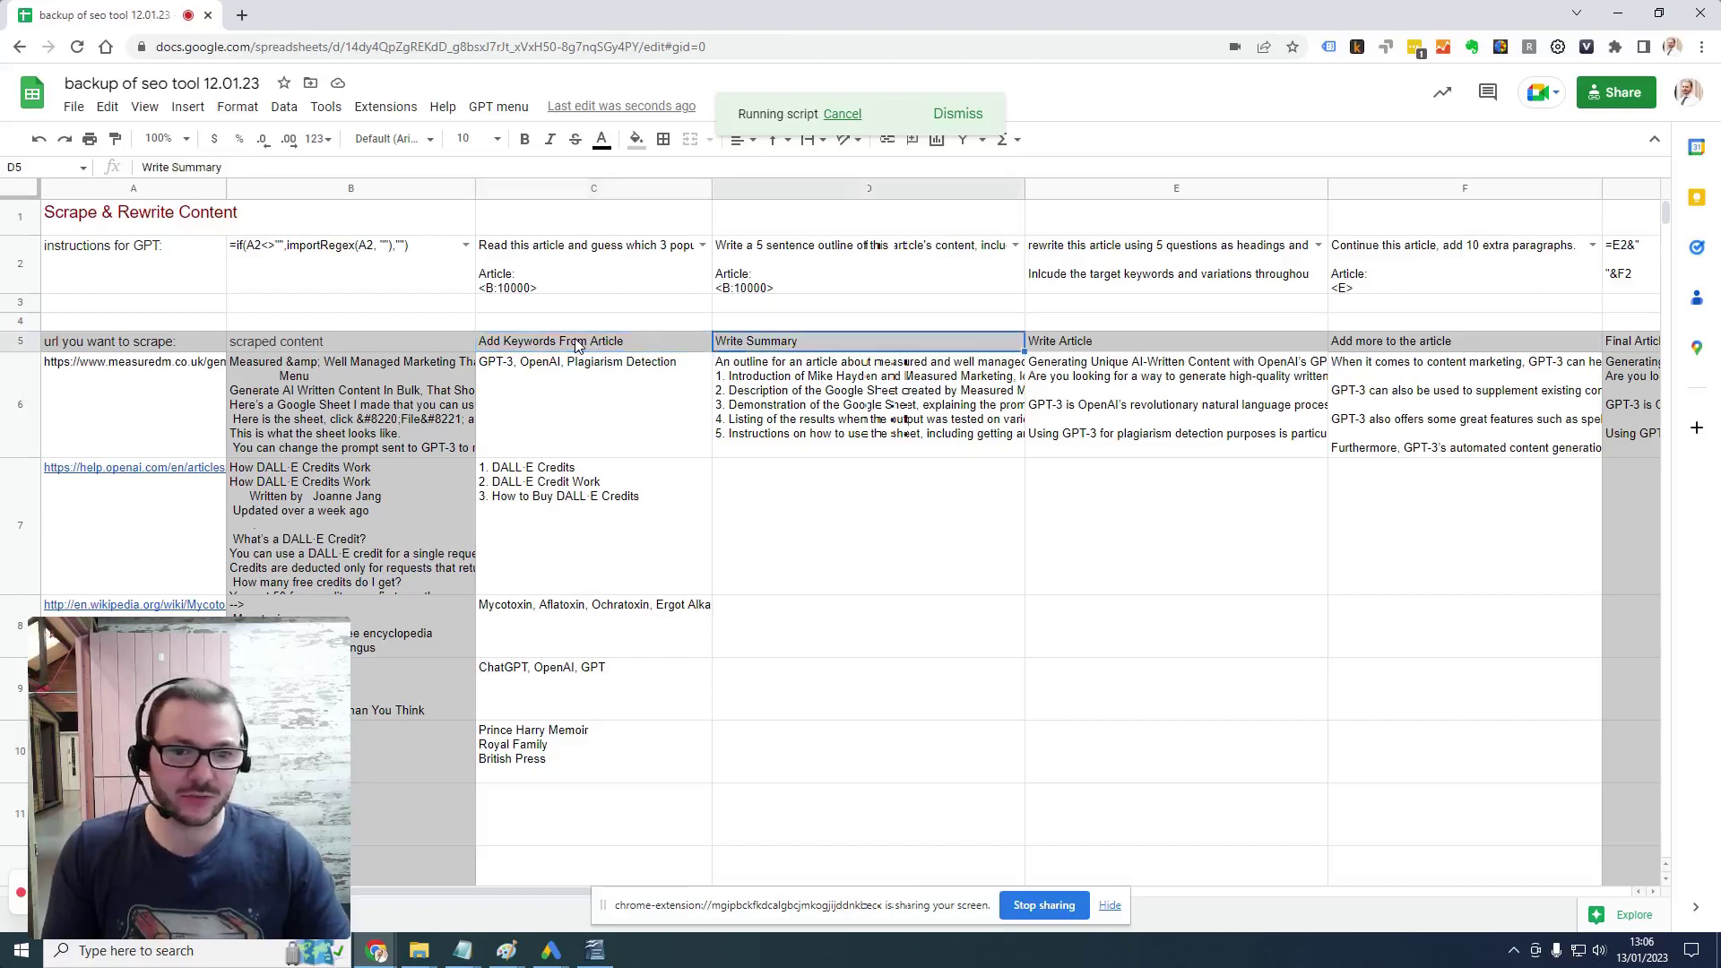
{"action": "key", "text": "Right"}
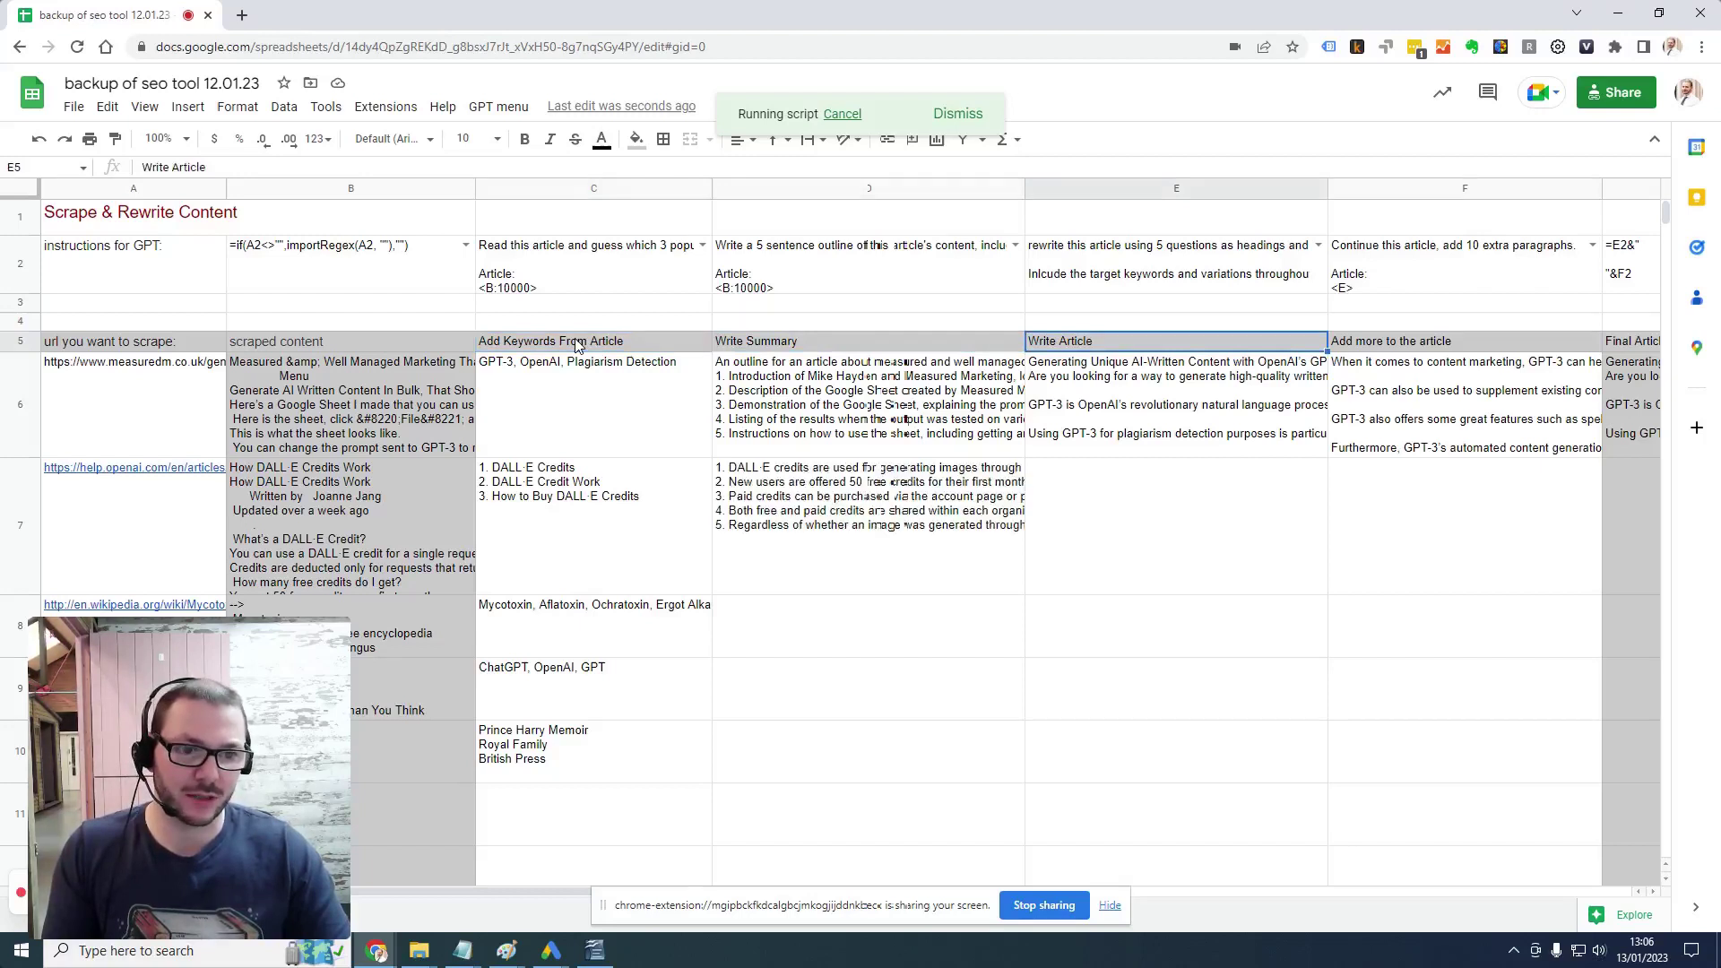
{"action": "mouse_move", "coordinate": [1284, 275]}
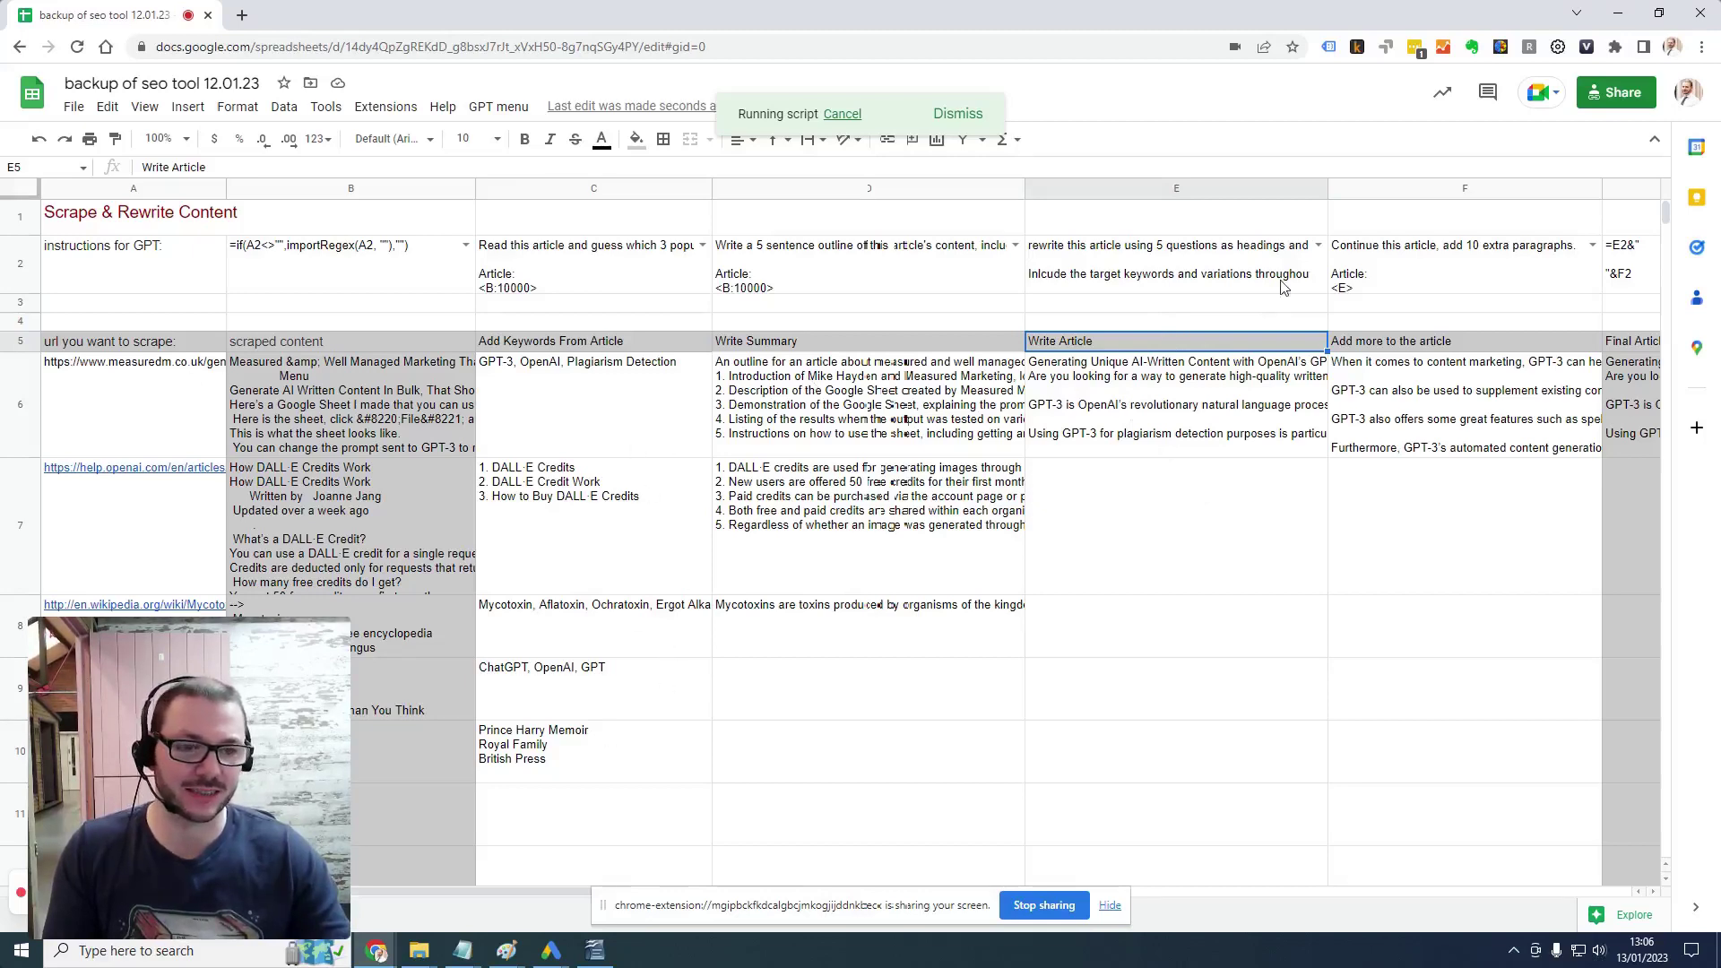
Set E2 to the 'Write a new 1000 word article covering these keywords' prompt, noting the <C> placeholder
{"action": "double_click", "coordinate": [1314, 253]}
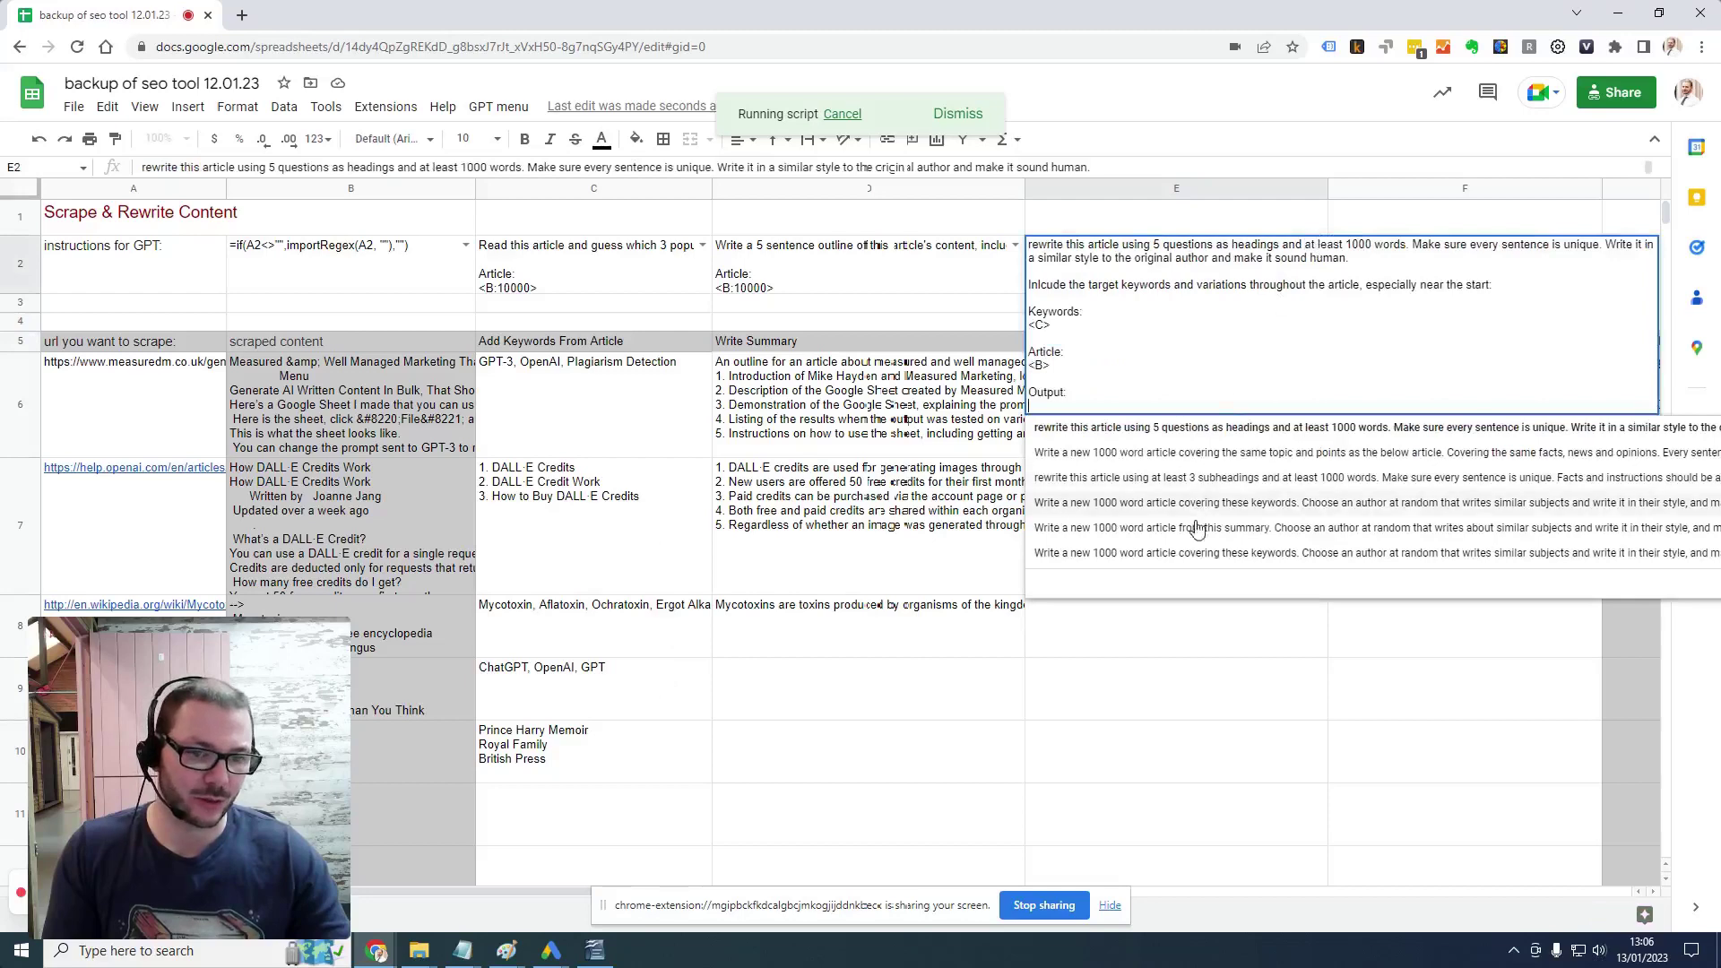
{"action": "left_click", "coordinate": [1198, 553]}
{"action": "left_click", "coordinate": [1200, 273]}
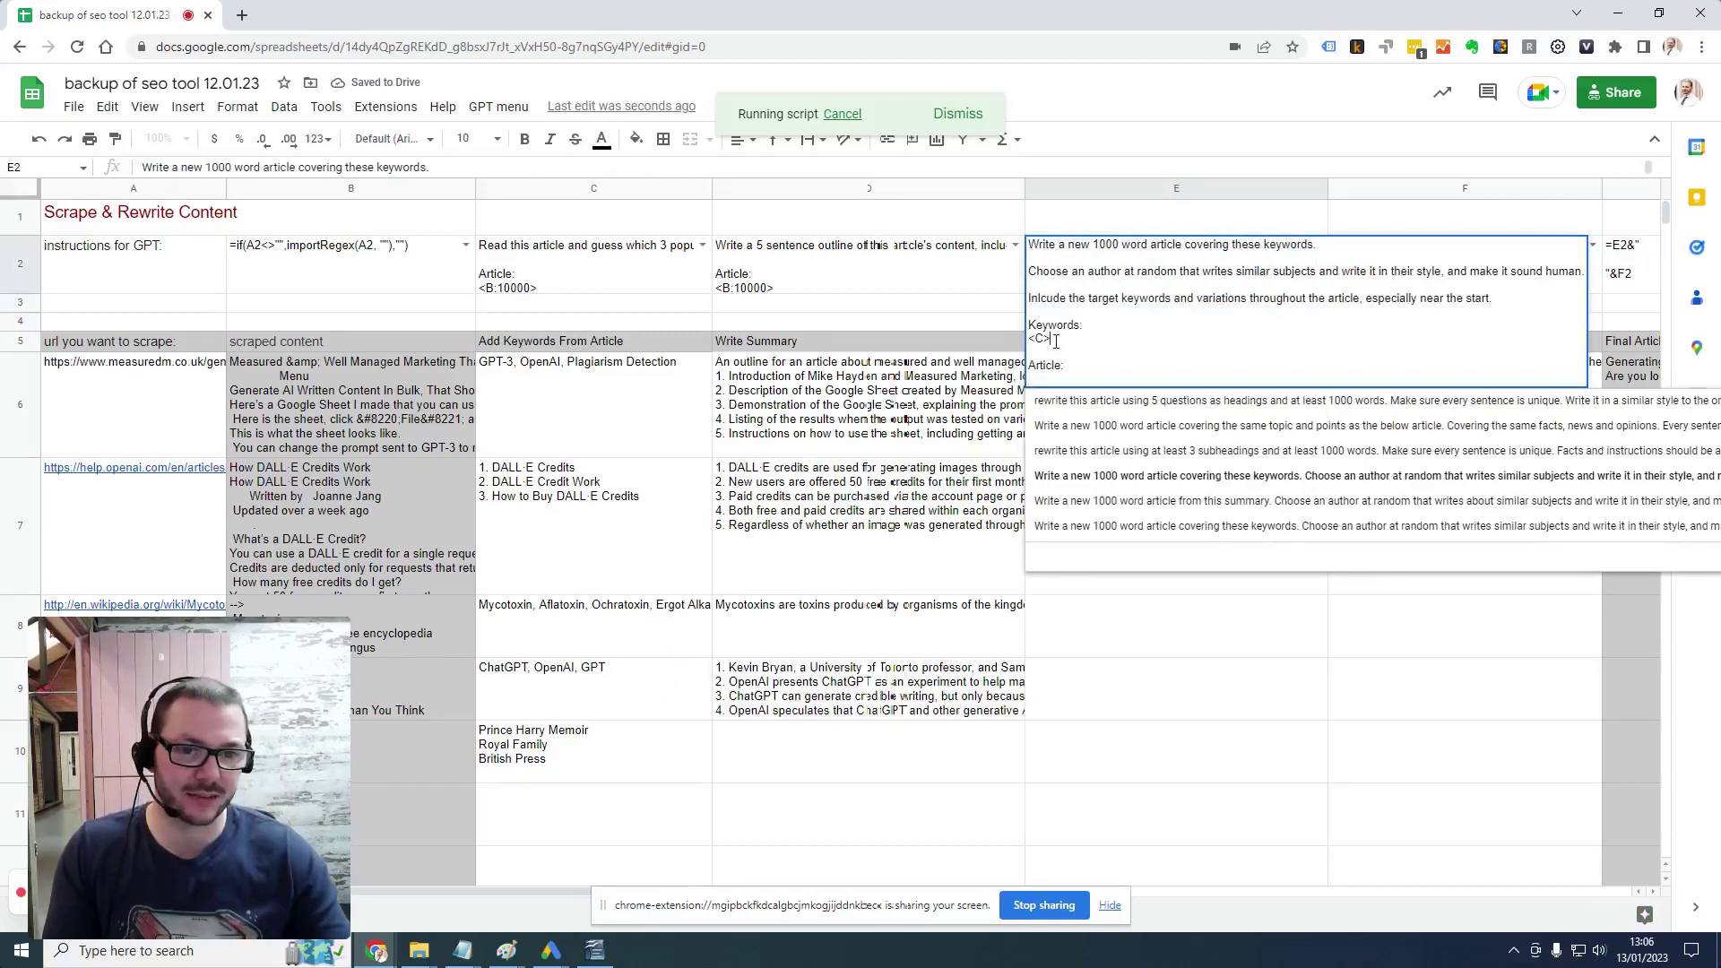
{"action": "left_click_drag", "start_coordinate": [1056, 340], "coordinate": [1029, 338]}
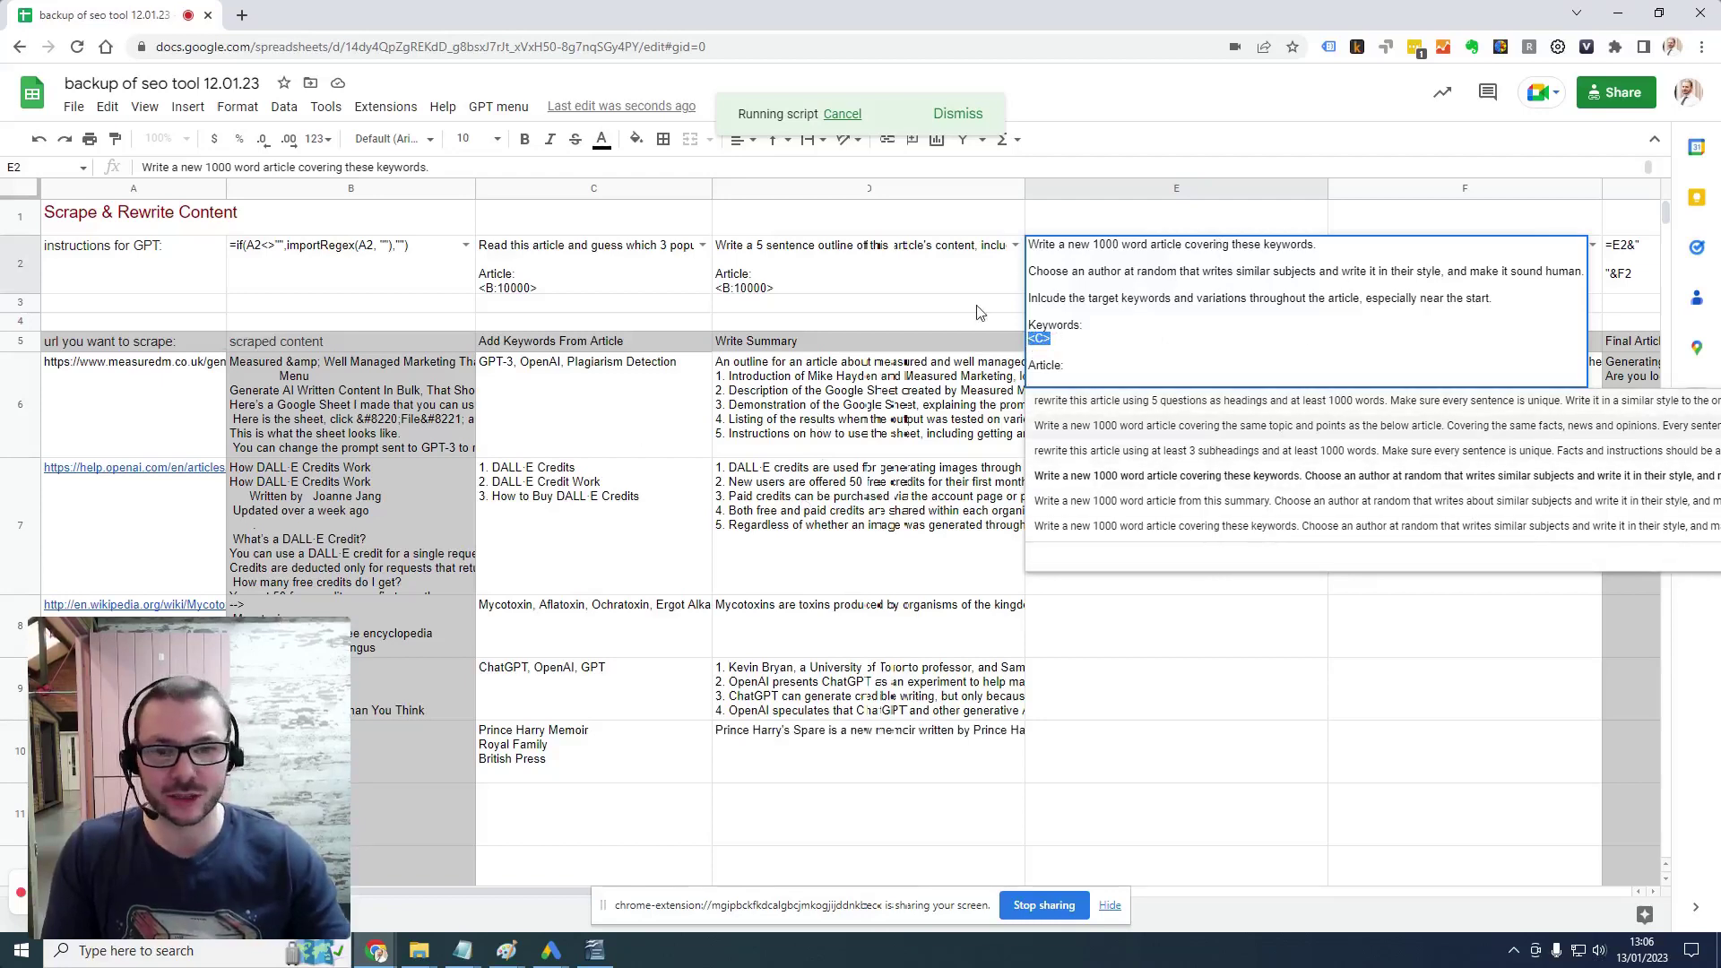
{"action": "left_click", "coordinate": [939, 275]}
Copy the first URL's Final Article text from G6 and bring up a blank Writer document
{"action": "key", "text": "Down"}
{"action": "key", "text": "Down"}
{"action": "key", "text": "Down"}
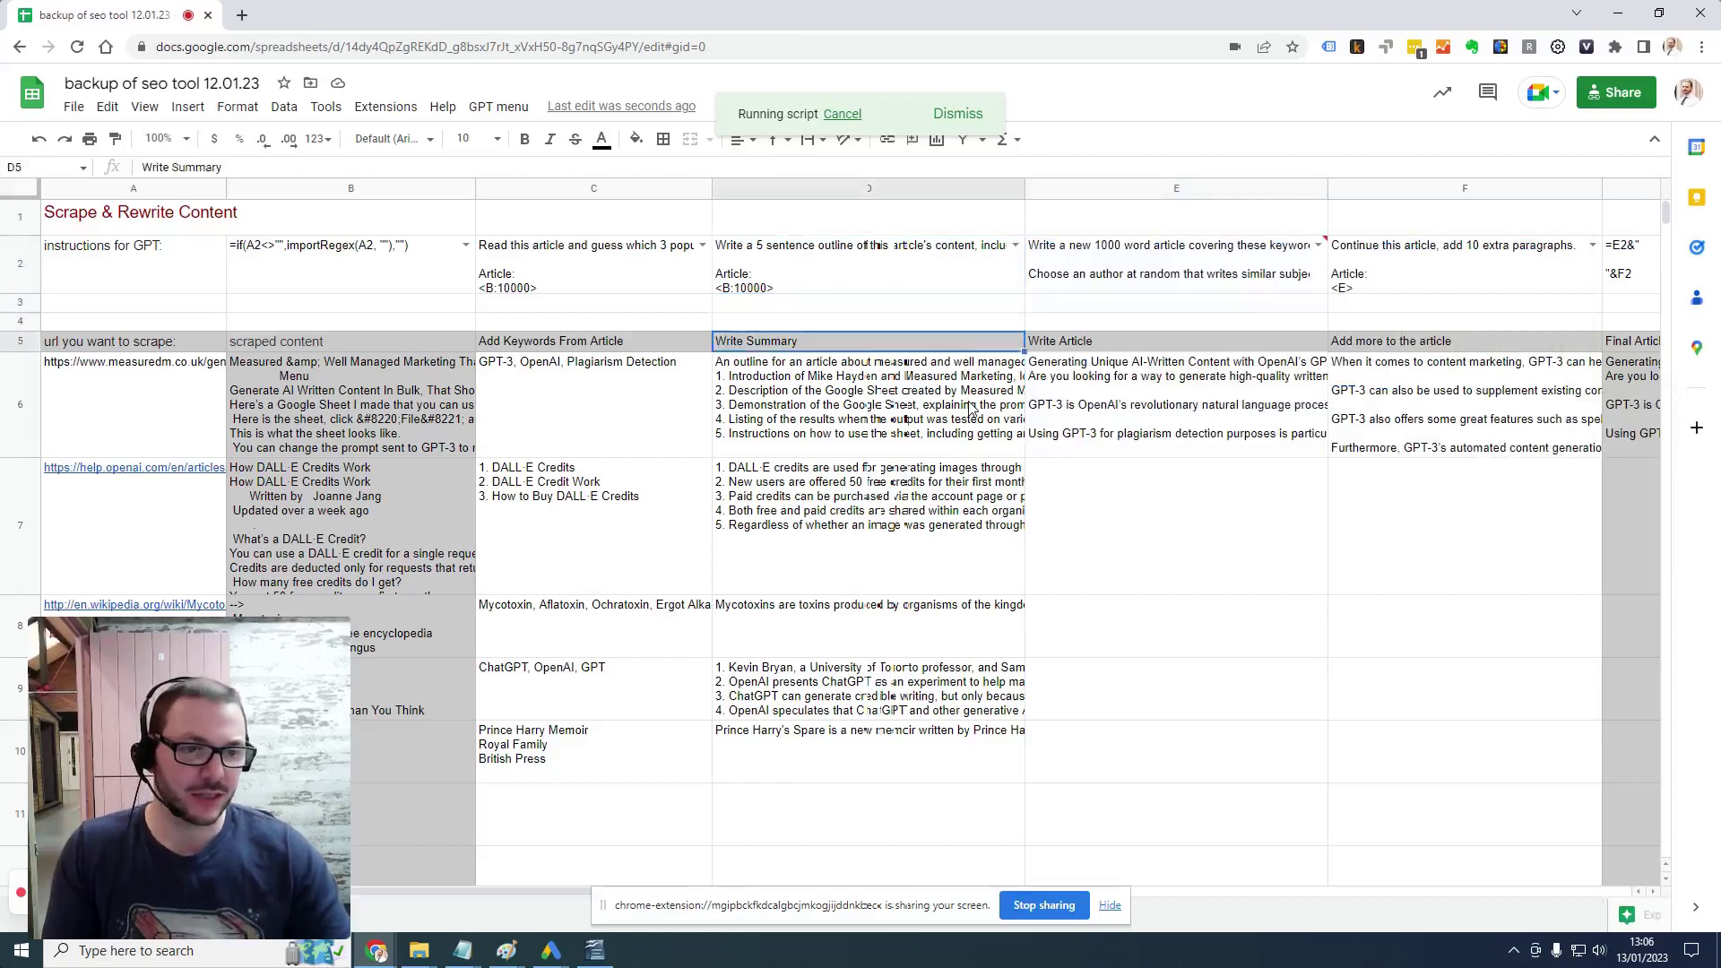
{"action": "key", "text": "Down"}
{"action": "key", "text": "Down"}
{"action": "key", "text": "Up"}
{"action": "key", "text": "Up"}
{"action": "key", "text": "Right"}
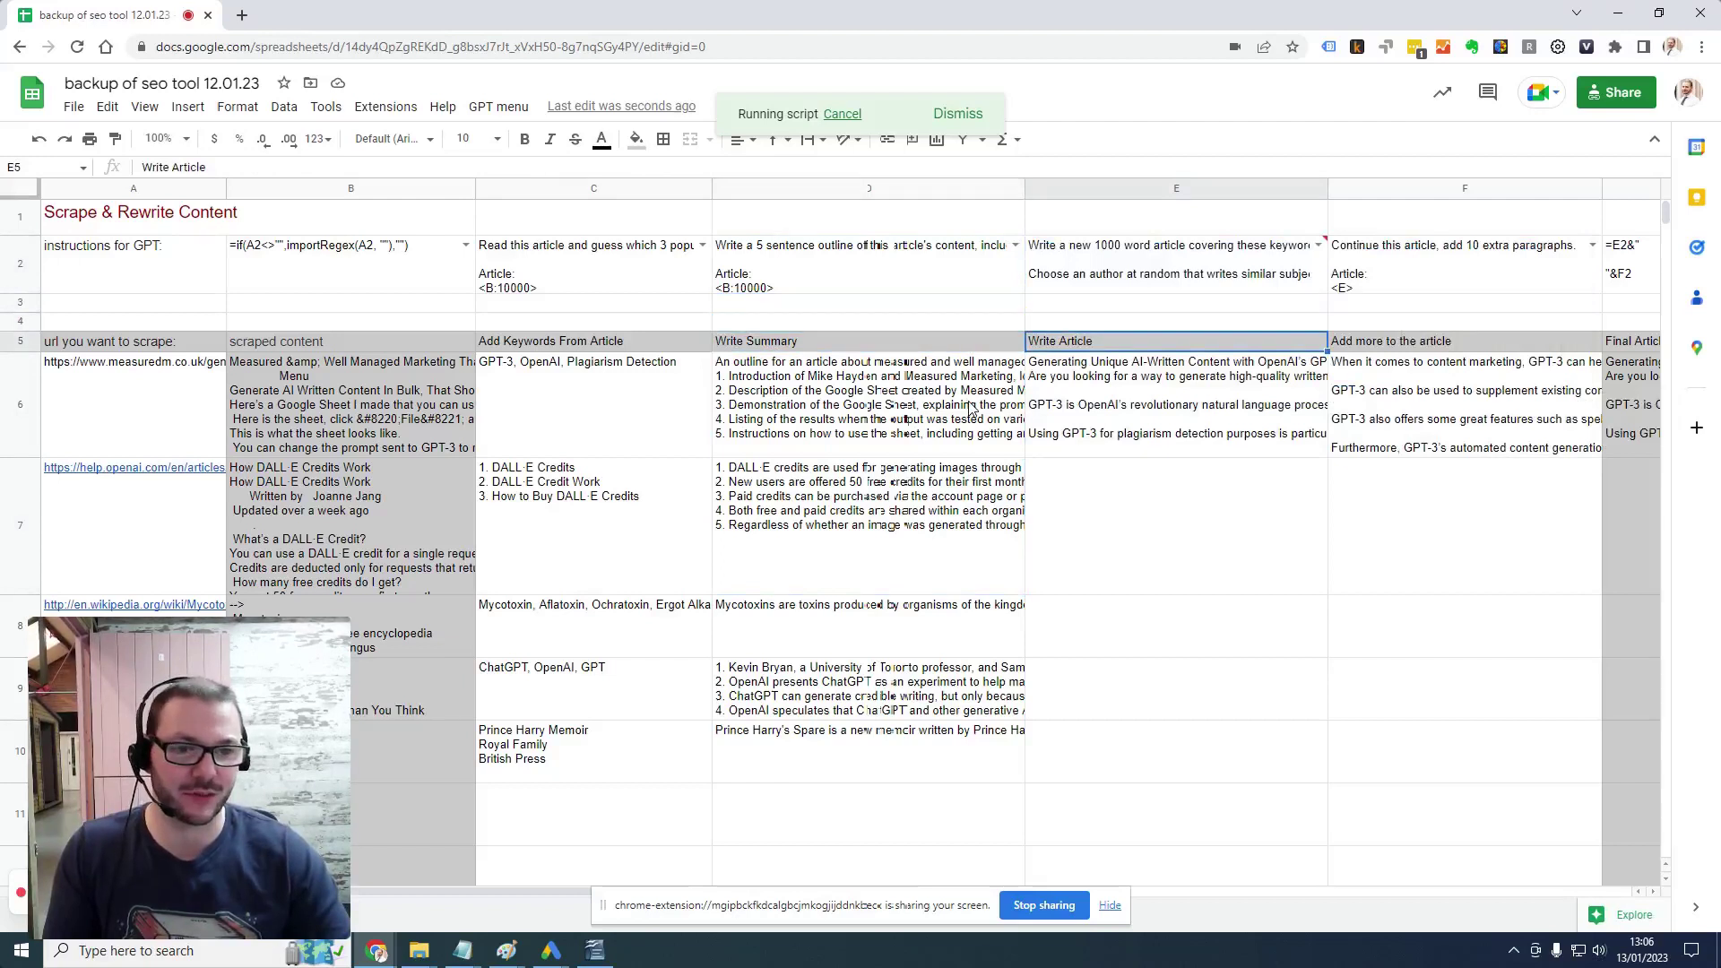
{"action": "key", "text": "Right"}
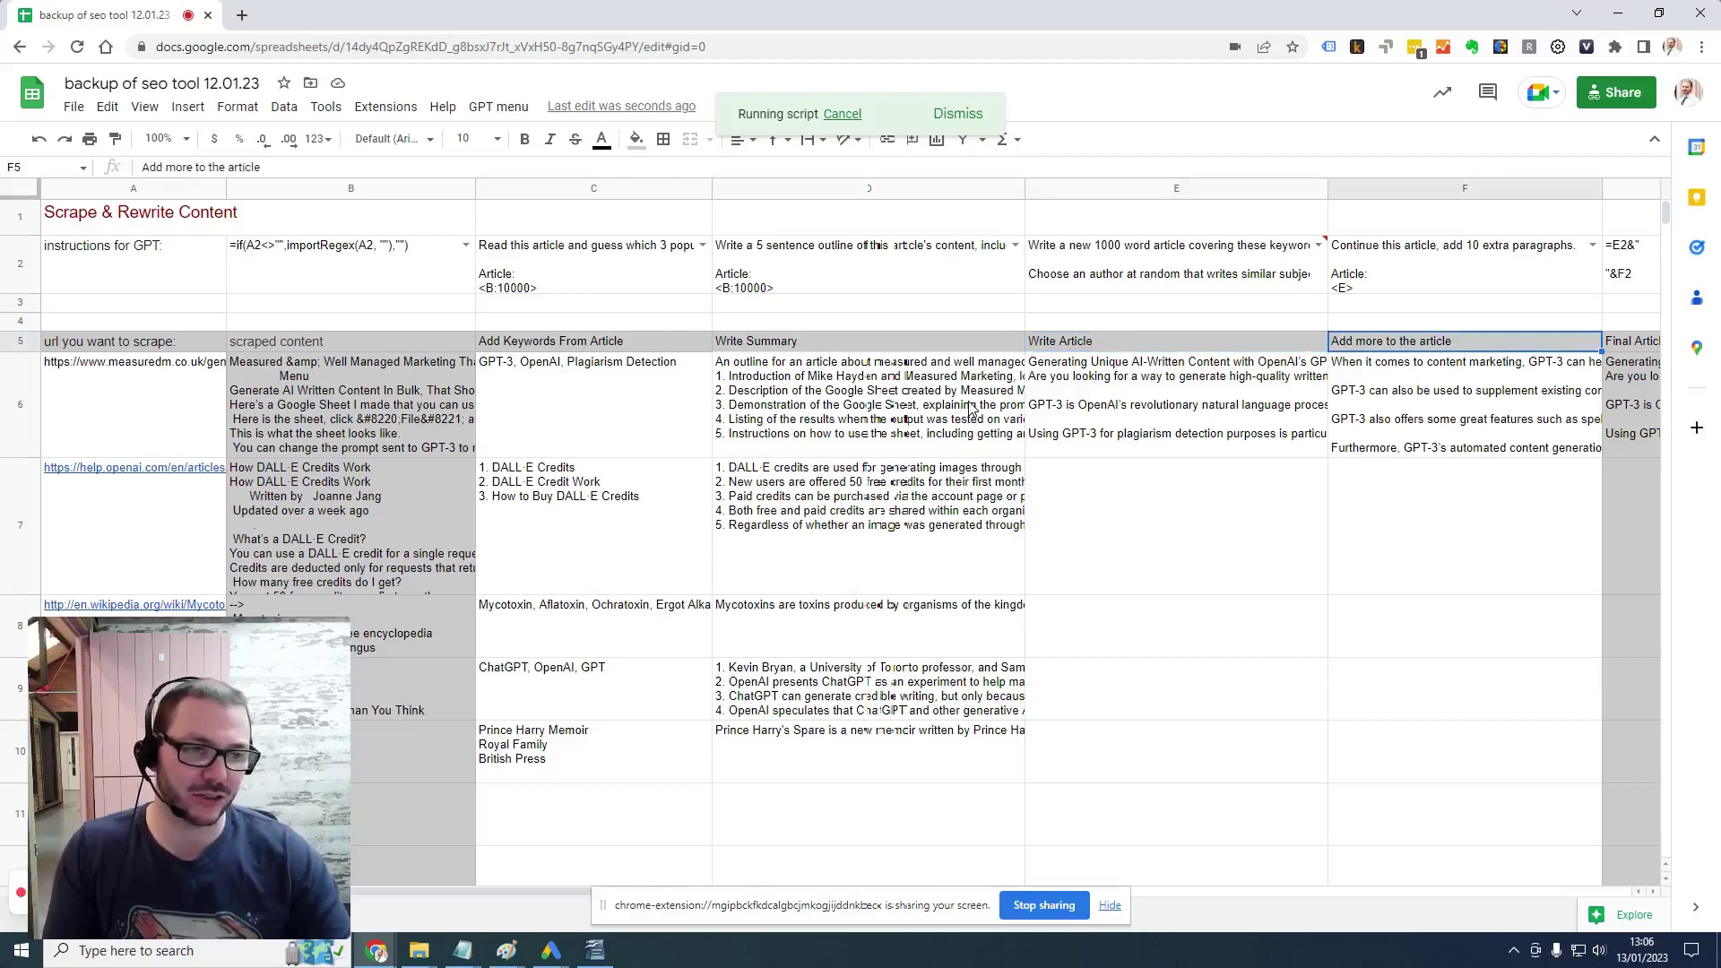
{"action": "key", "text": "Right"}
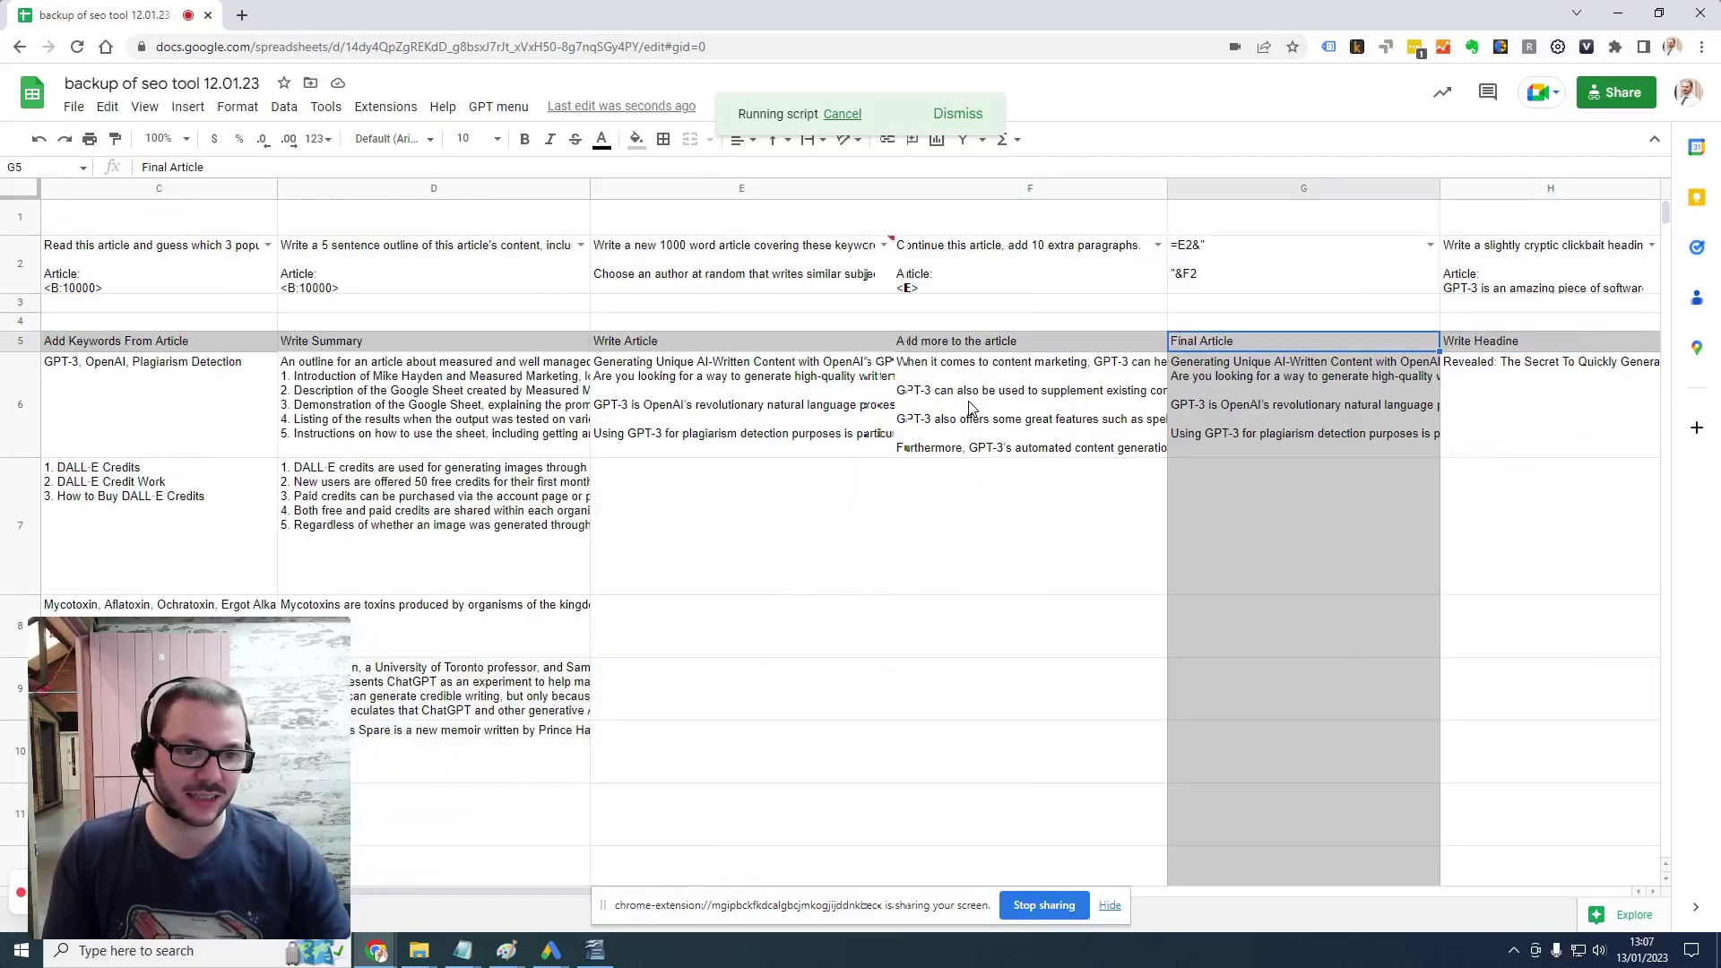
{"action": "key", "text": "Down"}
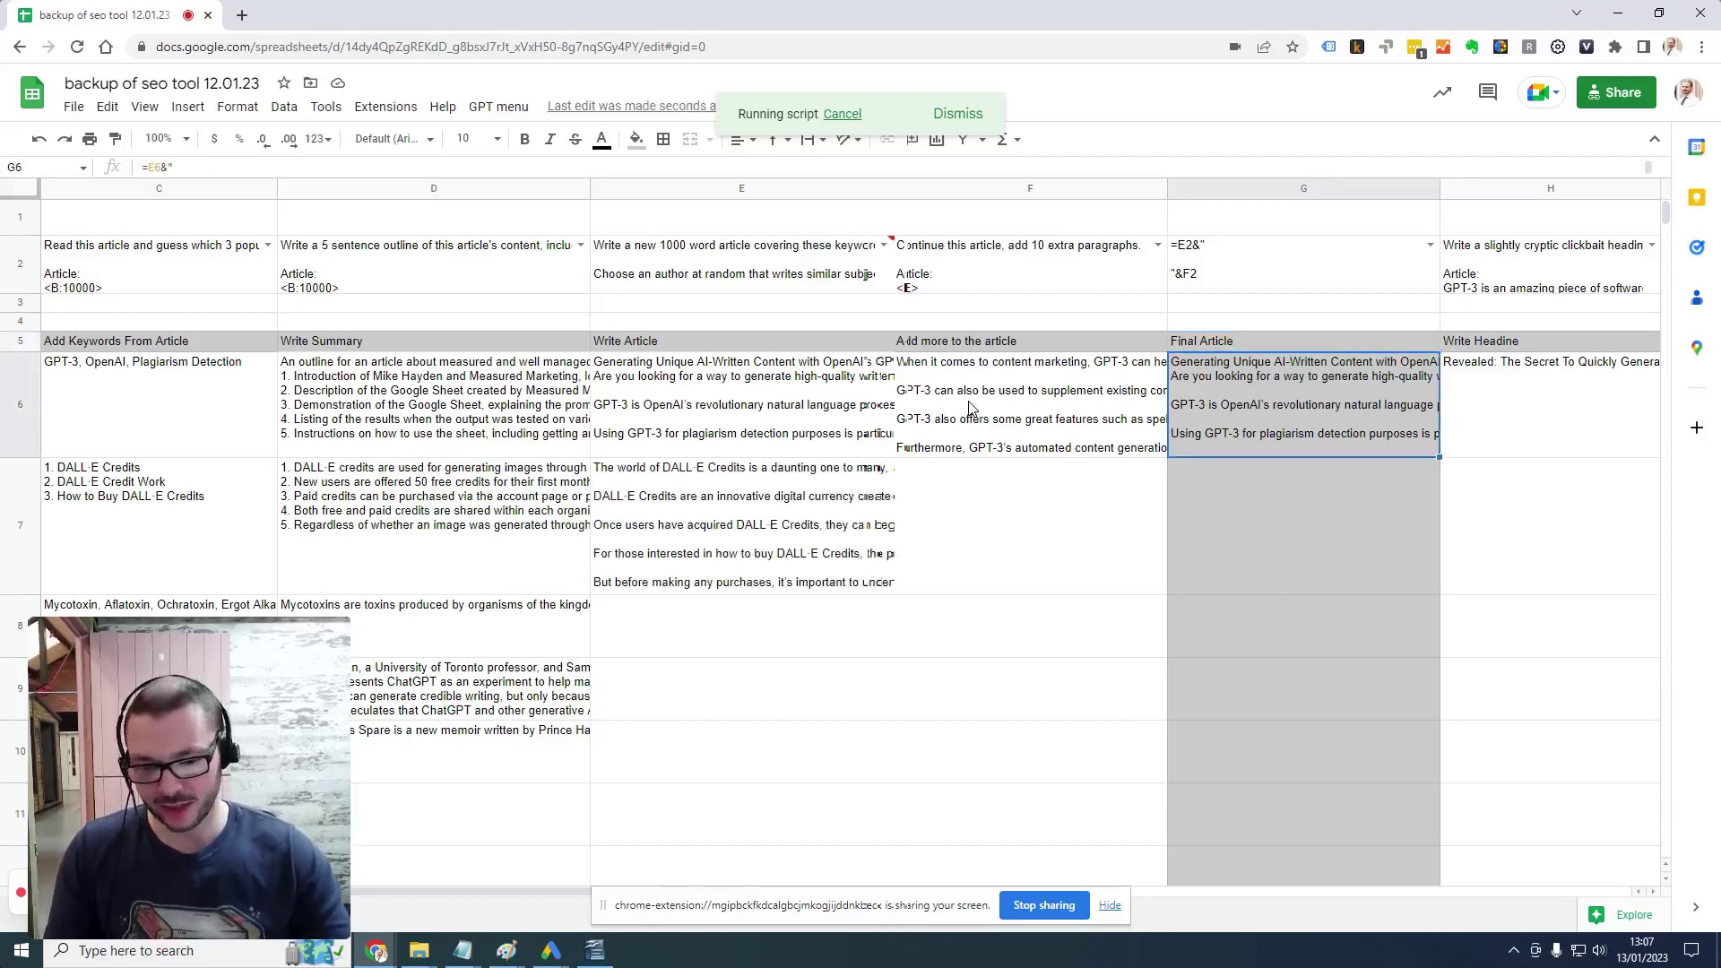
{"action": "key", "text": "ctrl+c"}
{"action": "left_click", "coordinate": [595, 950]}
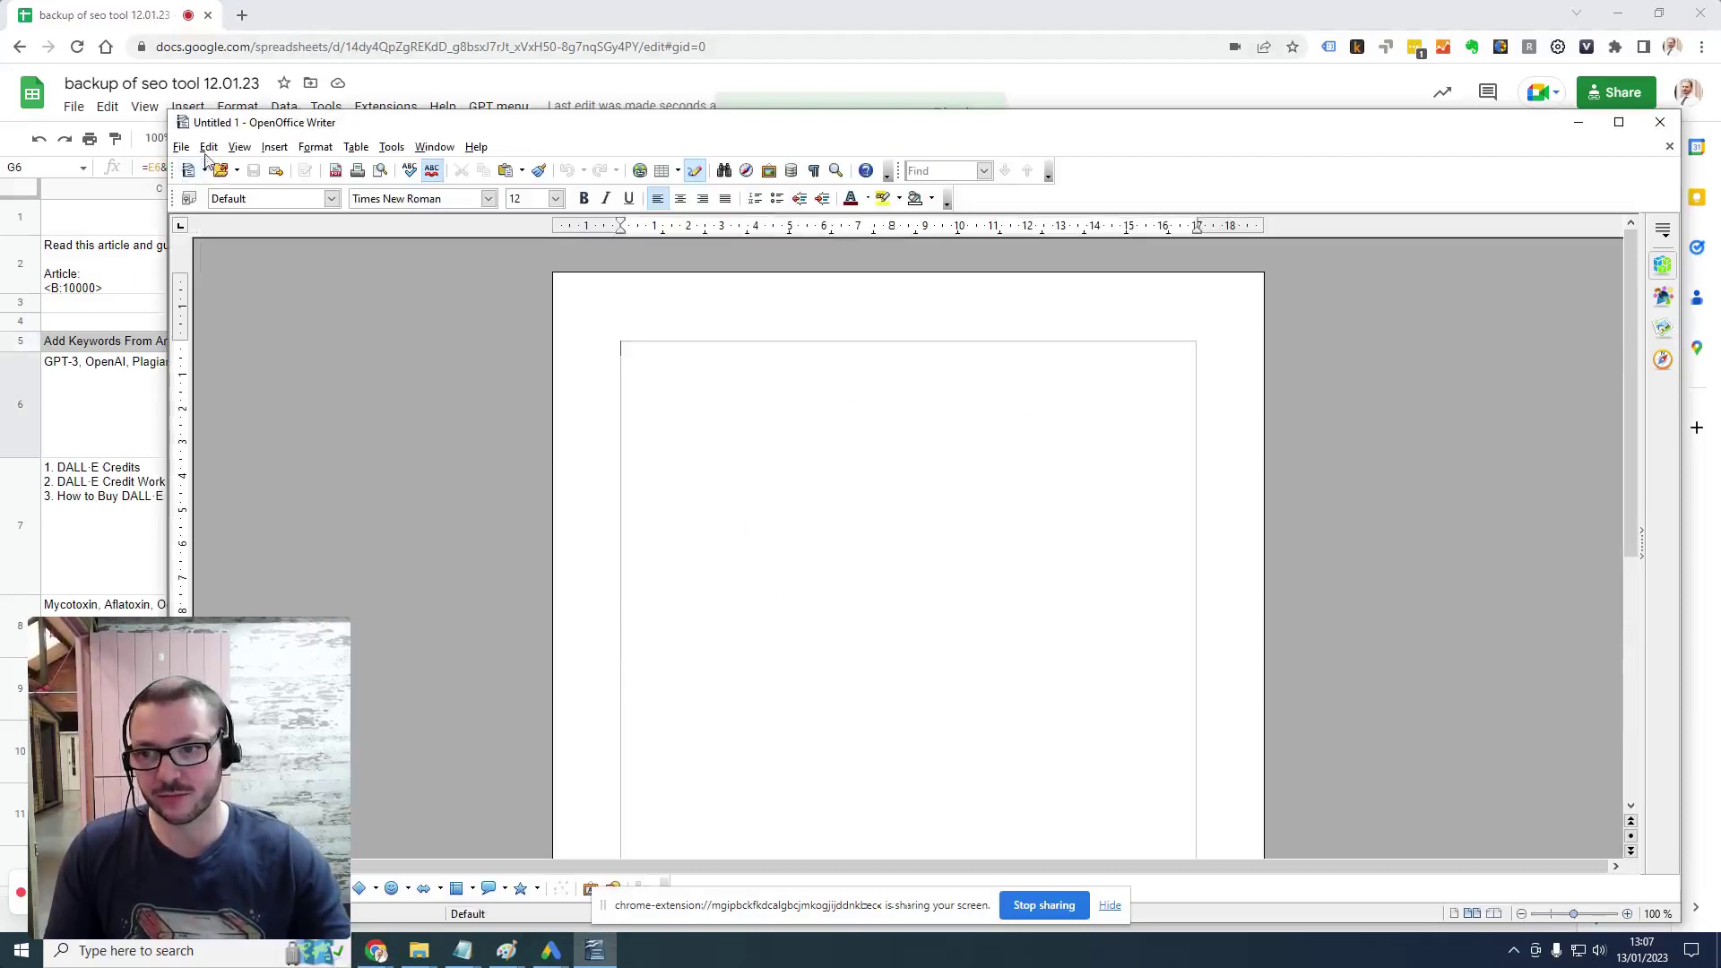
Paste the article into Writer as unformatted text via Paste Special
{"action": "left_click", "coordinate": [209, 147]}
{"action": "left_click", "coordinate": [309, 304]}
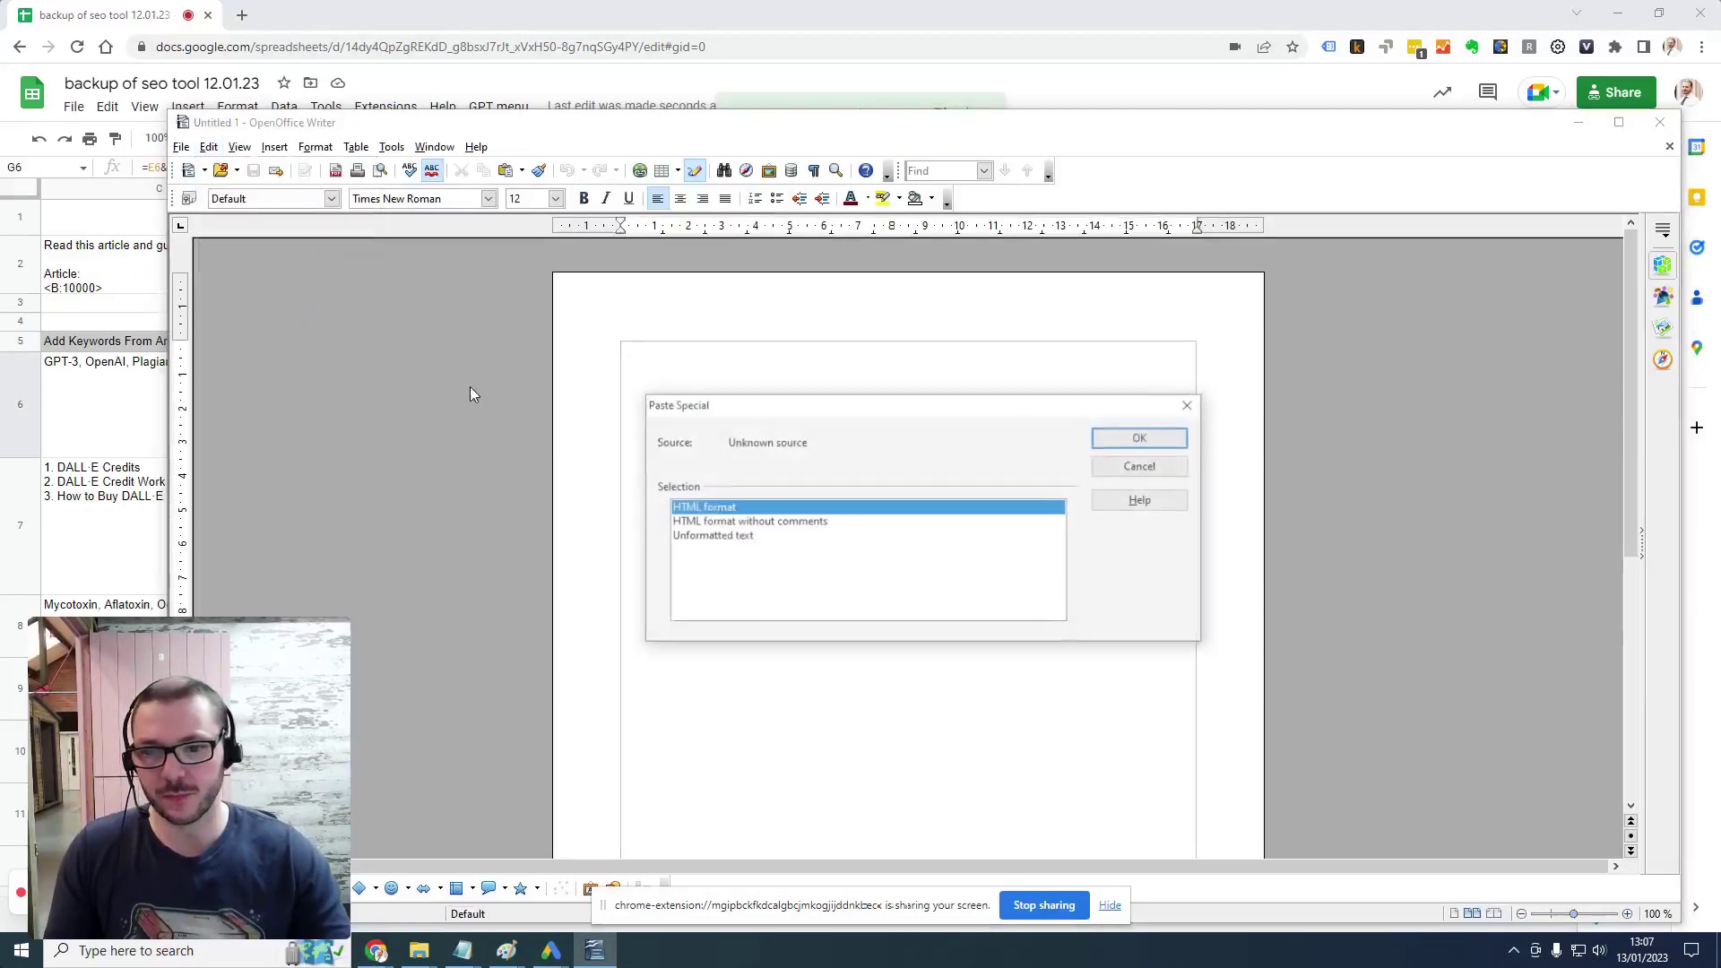
{"action": "double_click", "coordinate": [763, 539]}
Check the word count, confirming the article totals 1154 words
{"action": "left_click", "coordinate": [392, 147]}
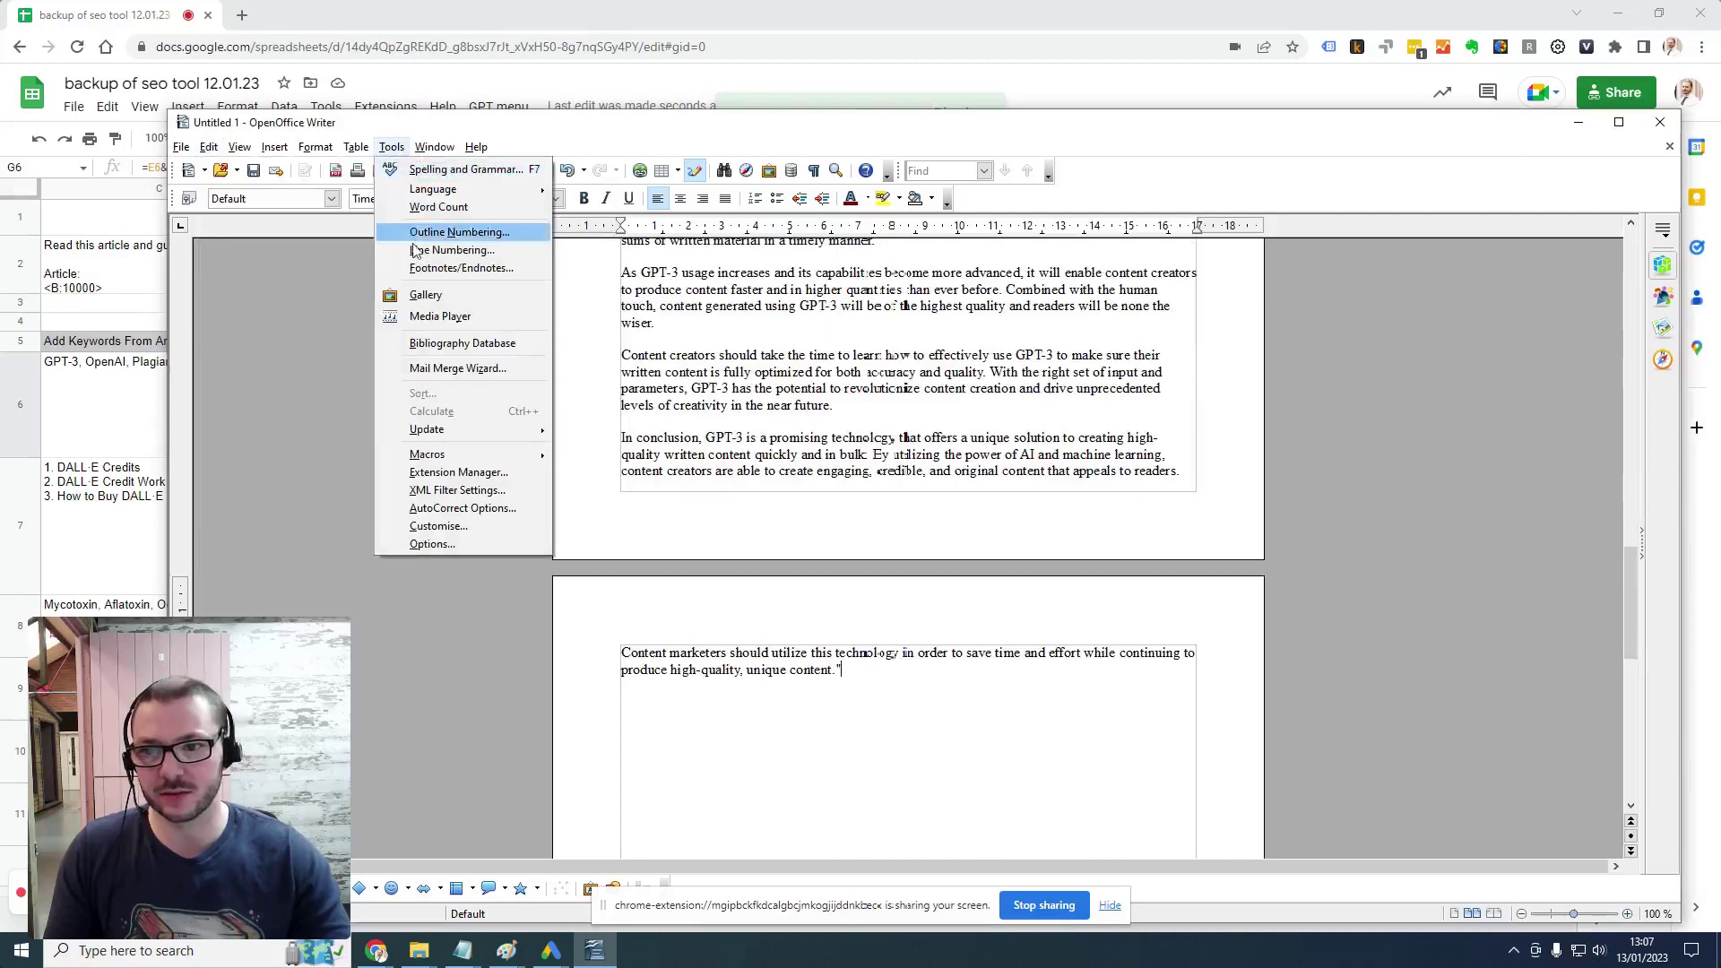
{"action": "left_click", "coordinate": [433, 209]}
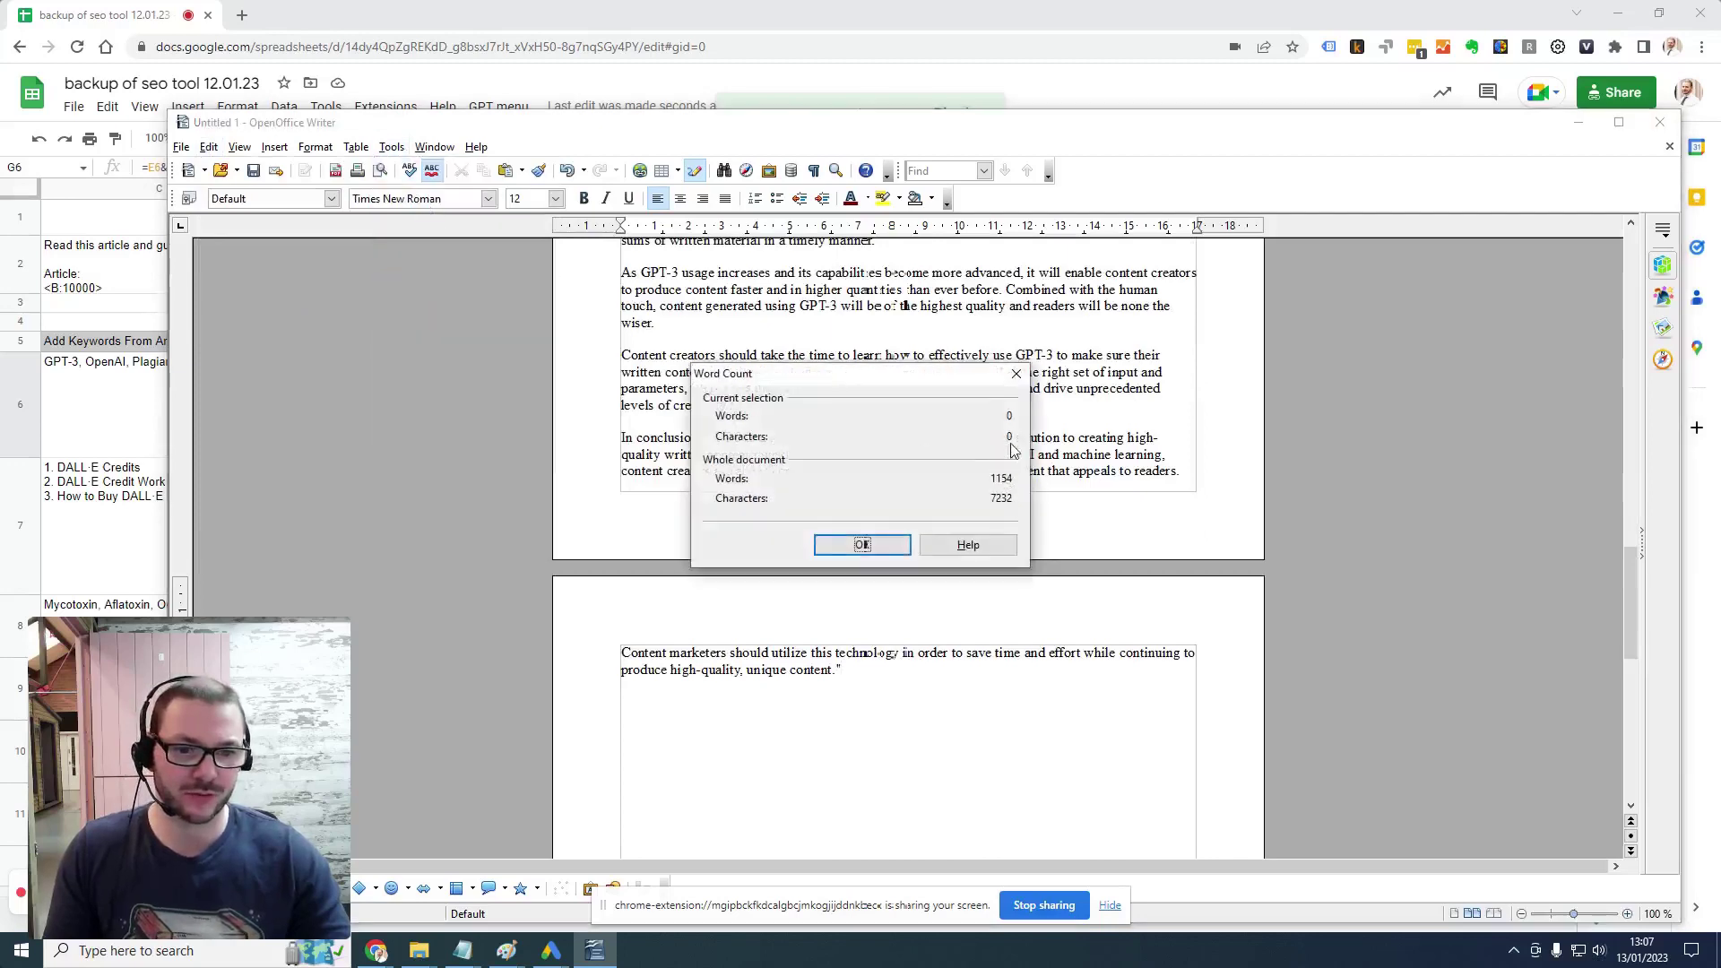
{"action": "left_click", "coordinate": [1015, 372]}
{"action": "scroll", "coordinate": [1037, 508], "scroll_direction": "up", "scroll_amount": 5}
{"action": "scroll", "coordinate": [1038, 508], "scroll_direction": "up", "scroll_amount": 5}
{"action": "scroll", "coordinate": [1075, 498], "scroll_direction": "up", "scroll_amount": 5}
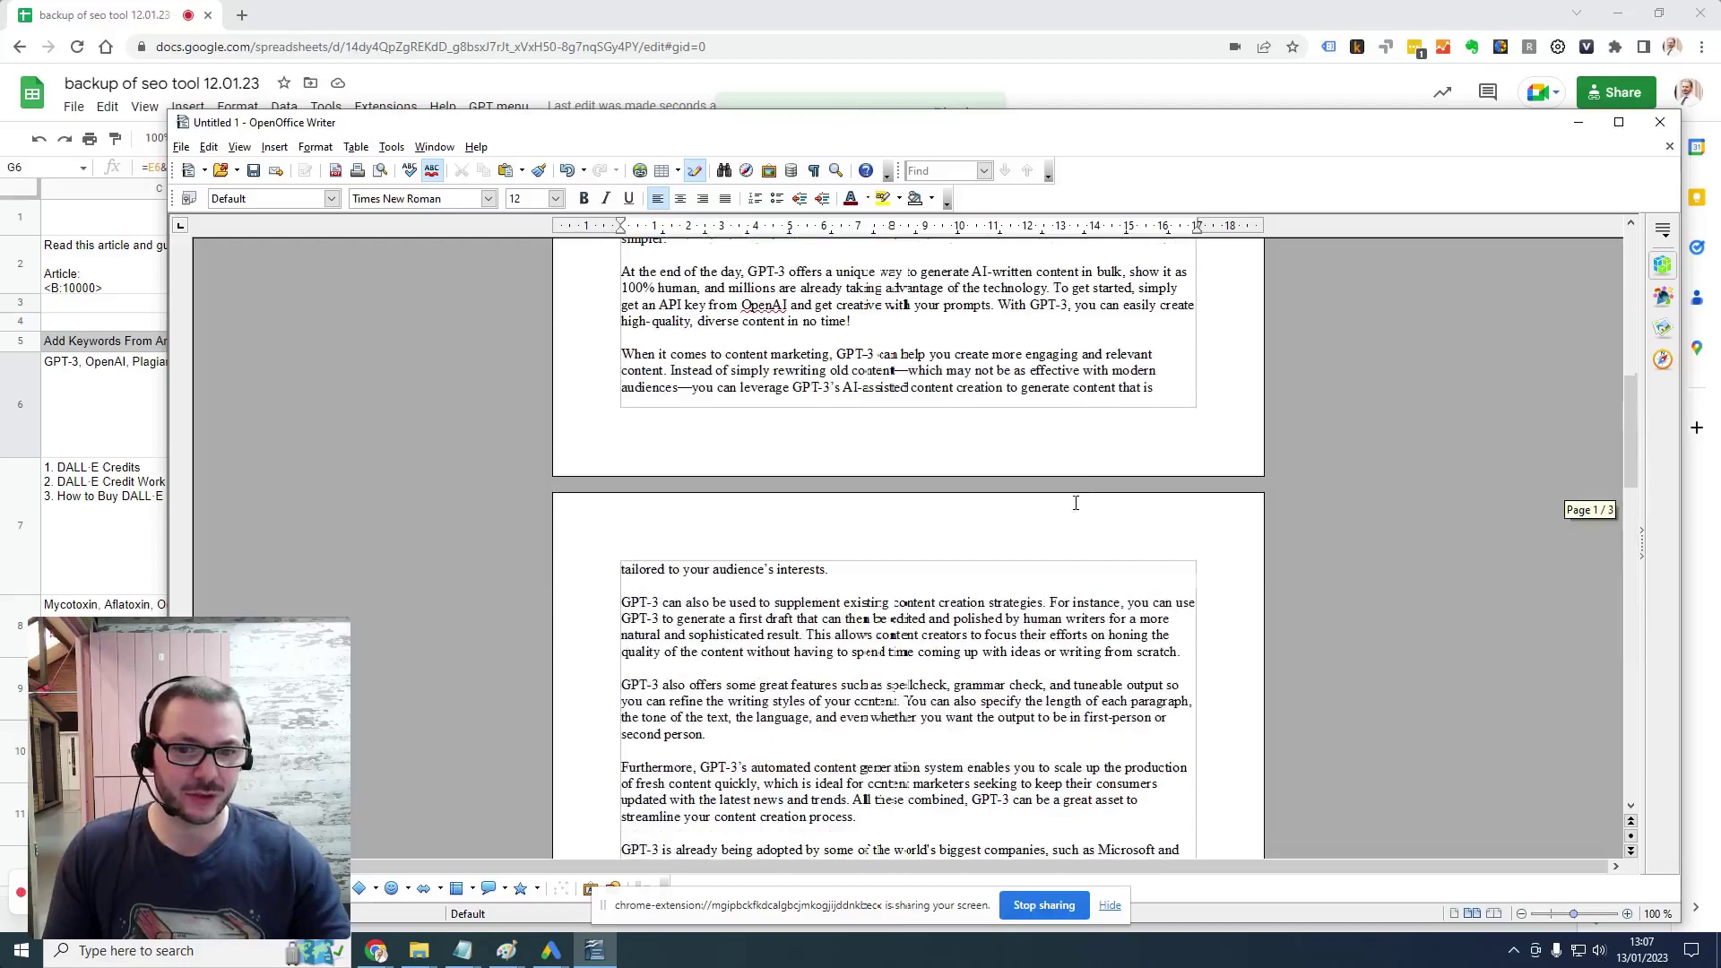
{"action": "scroll", "coordinate": [1082, 487], "scroll_direction": "up", "scroll_amount": 5}
{"action": "scroll", "coordinate": [1087, 483], "scroll_direction": "up", "scroll_amount": 5}
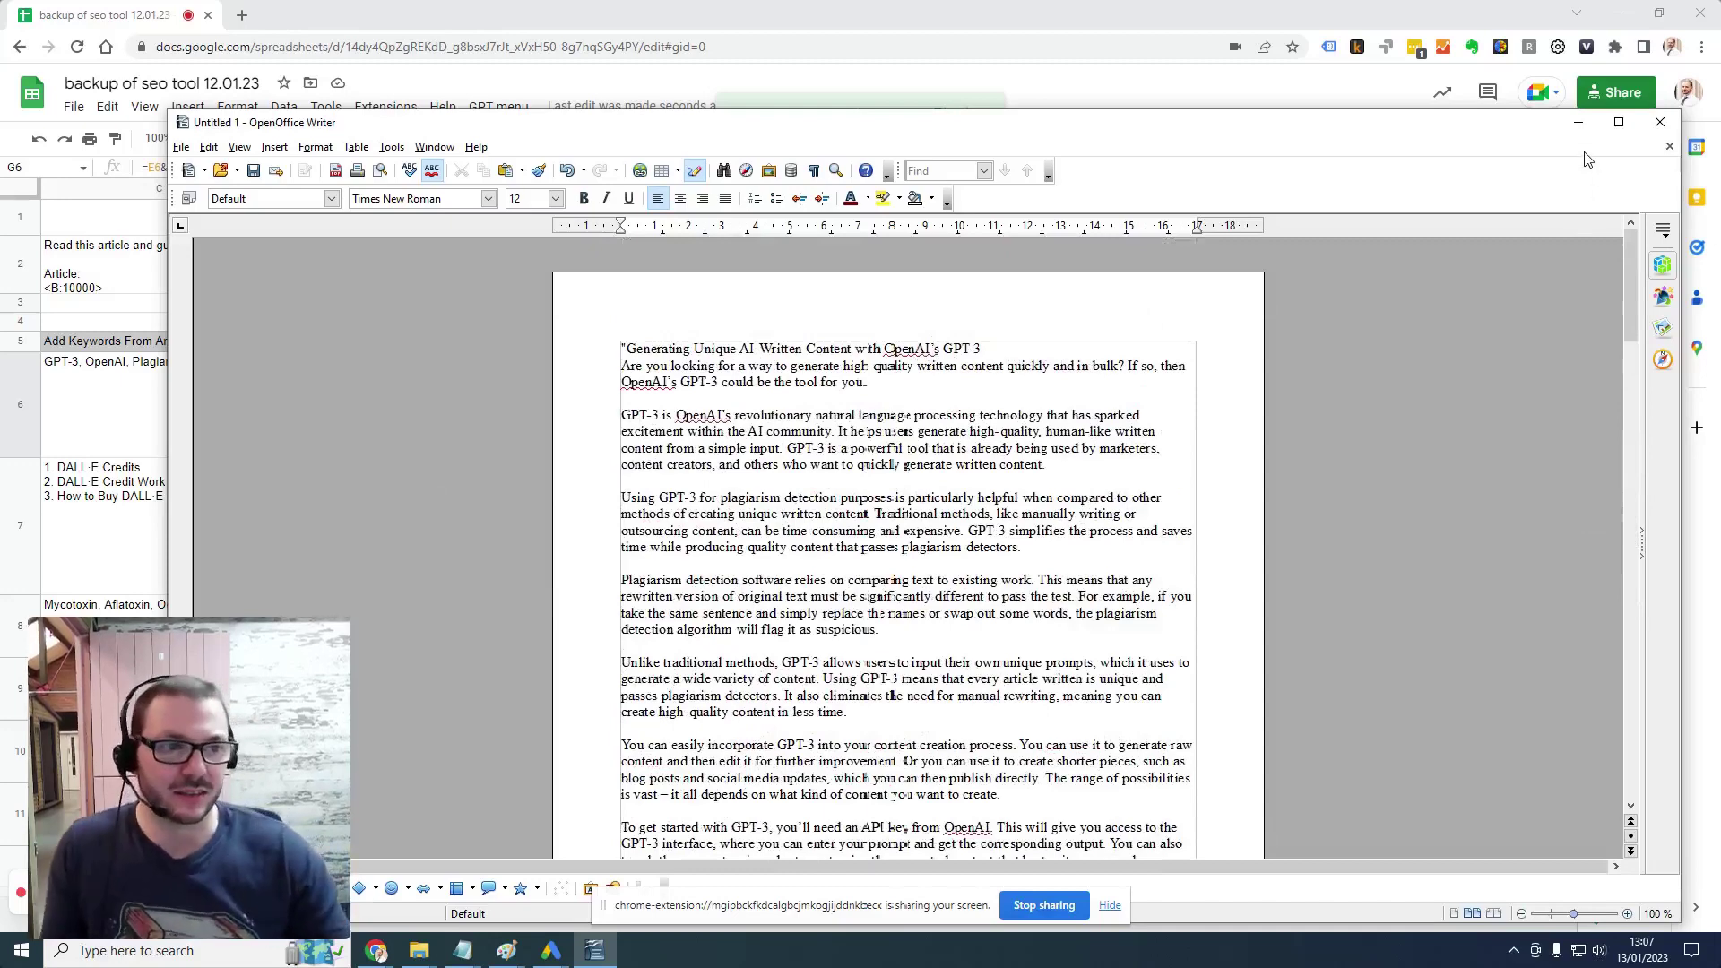
{"action": "left_click", "coordinate": [1576, 129]}
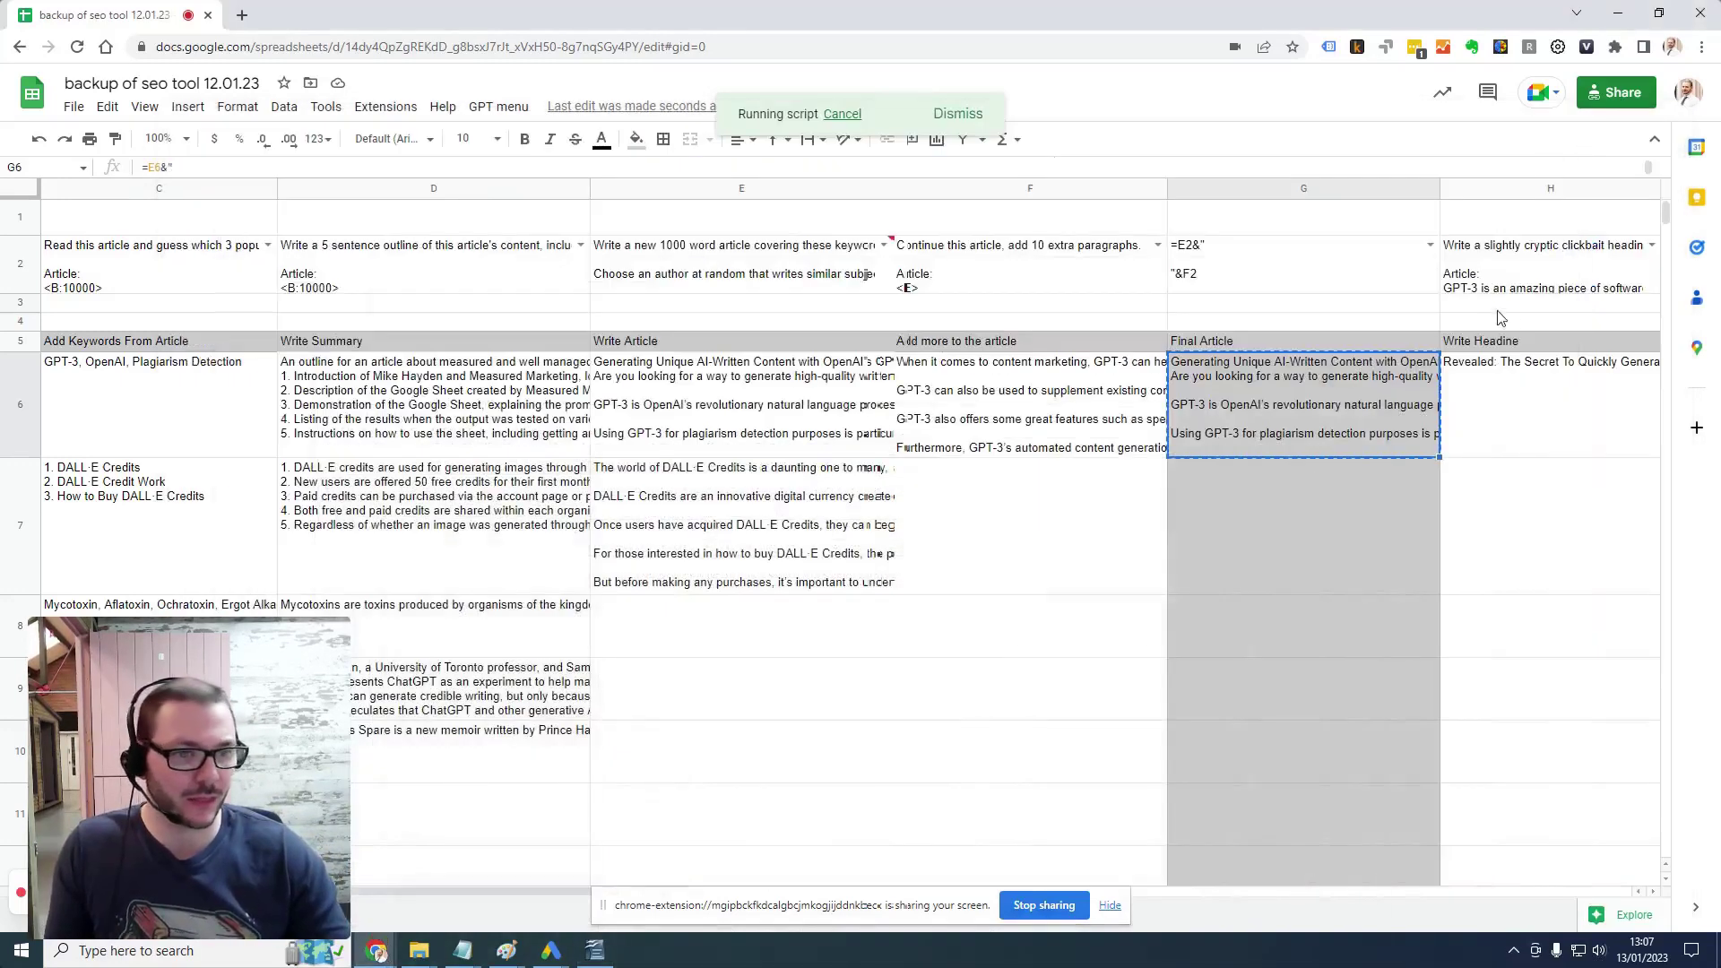
{"action": "left_click", "coordinate": [1514, 336]}
{"action": "key", "text": "Right"}
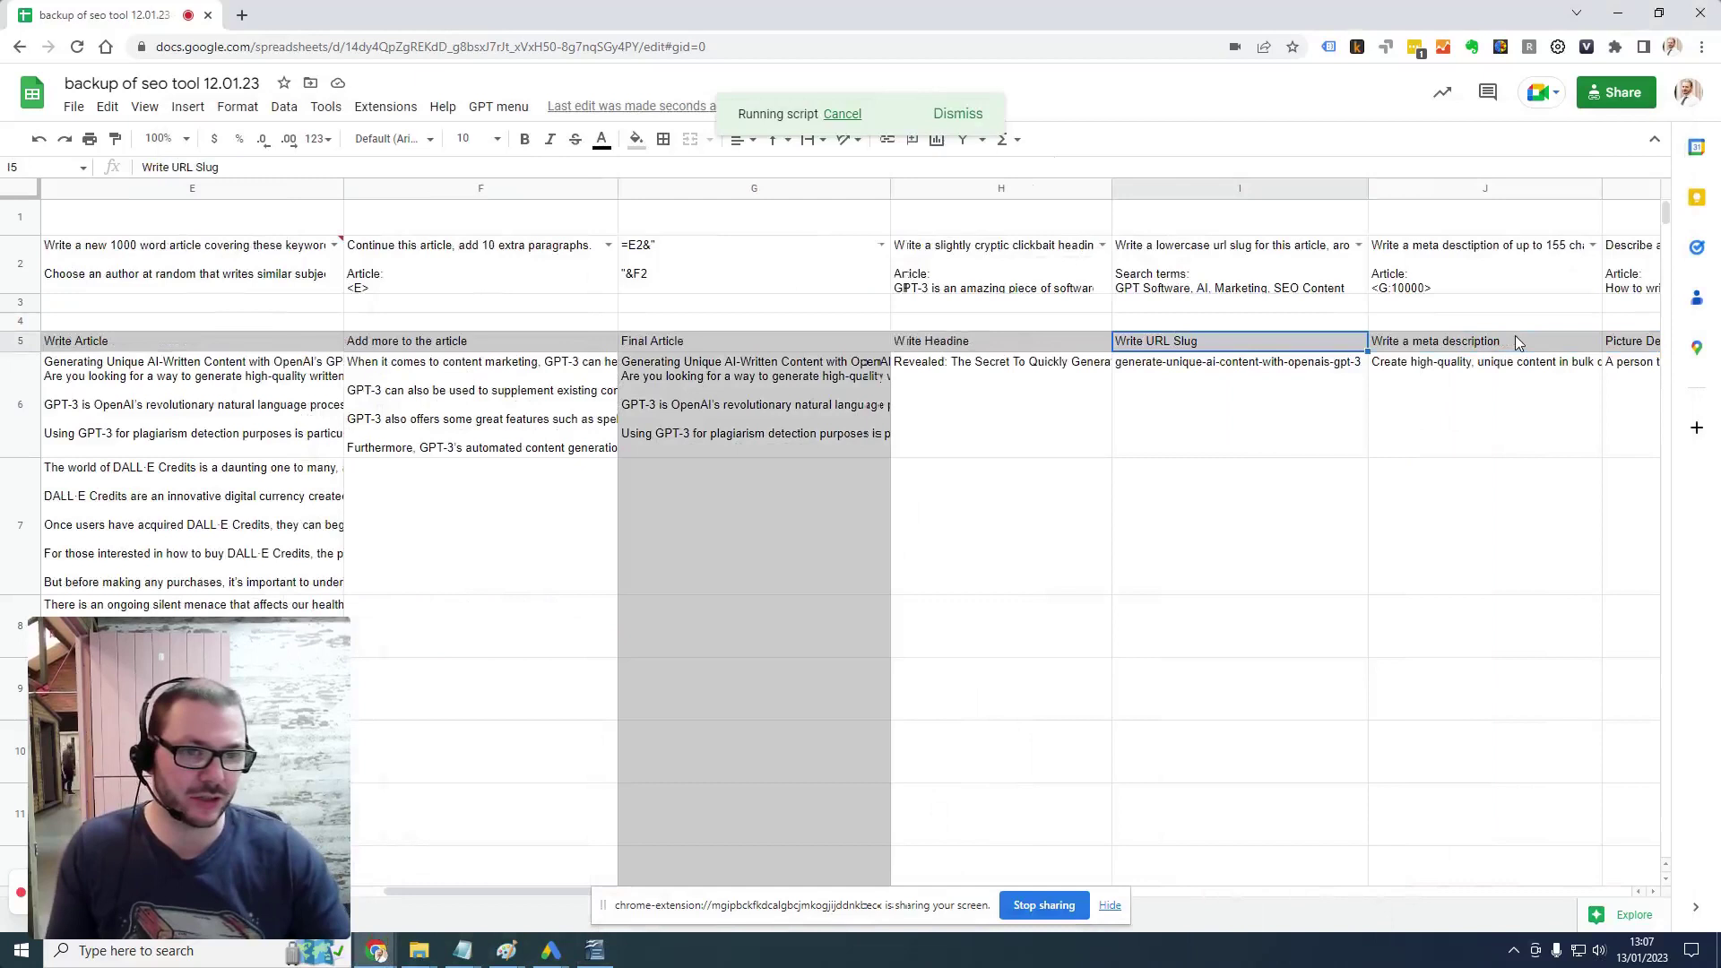
{"action": "key", "text": "Down"}
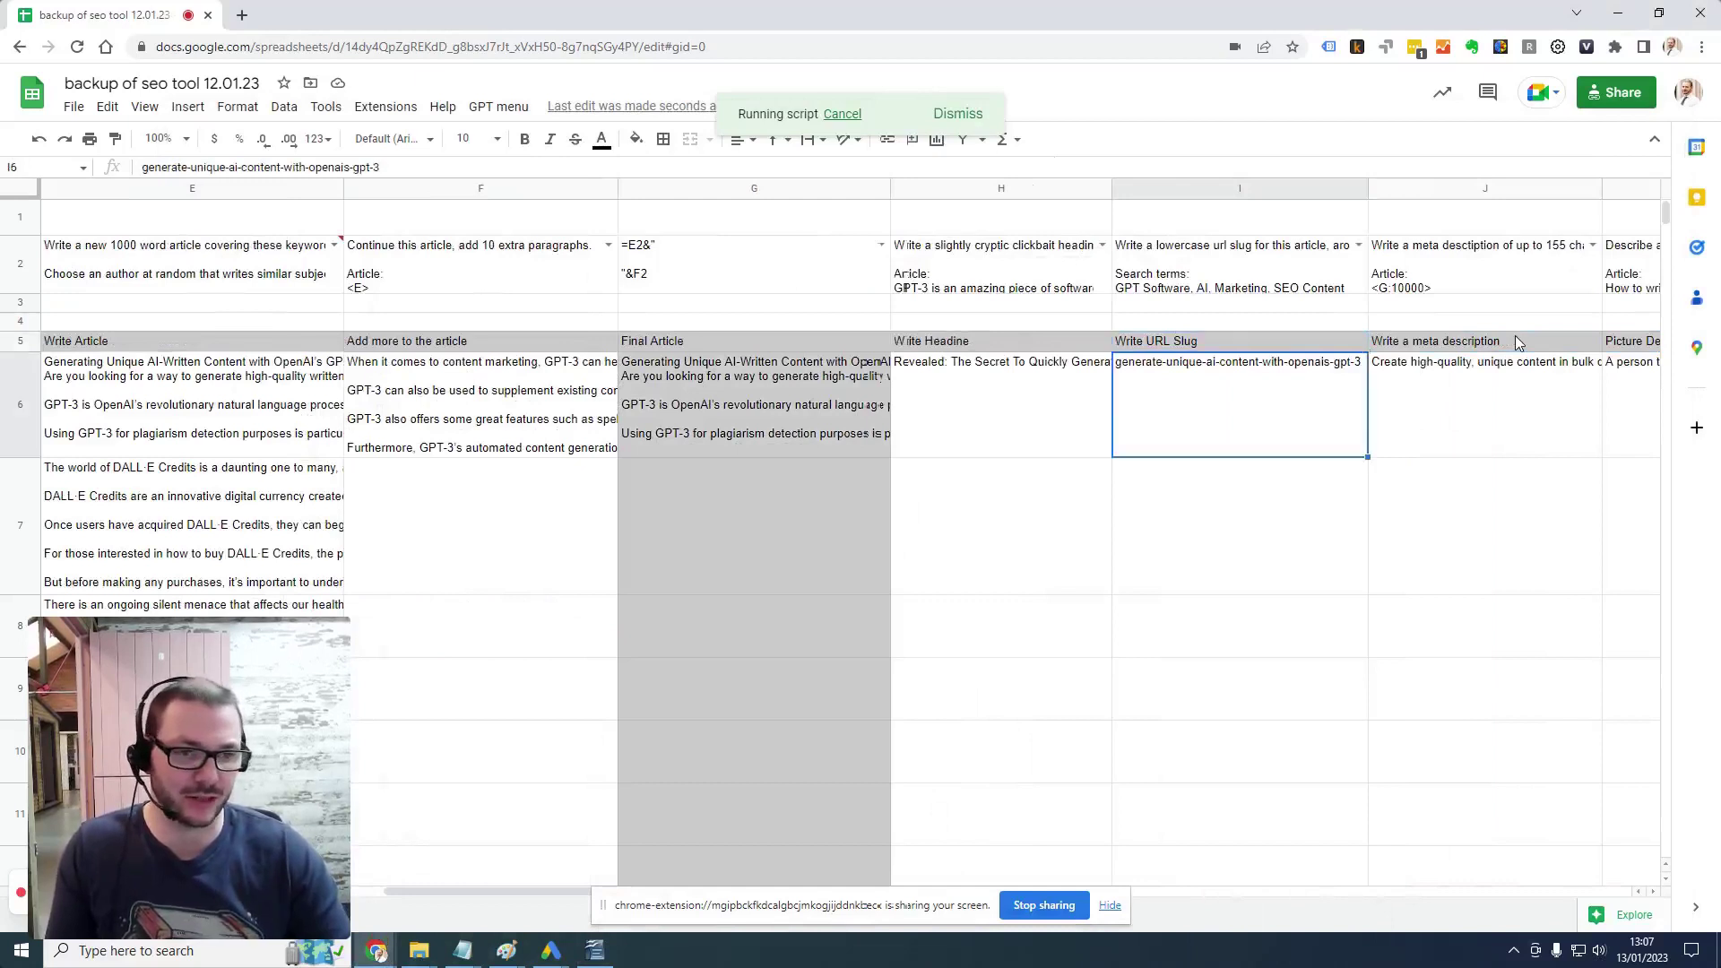
{"action": "left_click", "coordinate": [1516, 335]}
{"action": "key", "text": "Down"}
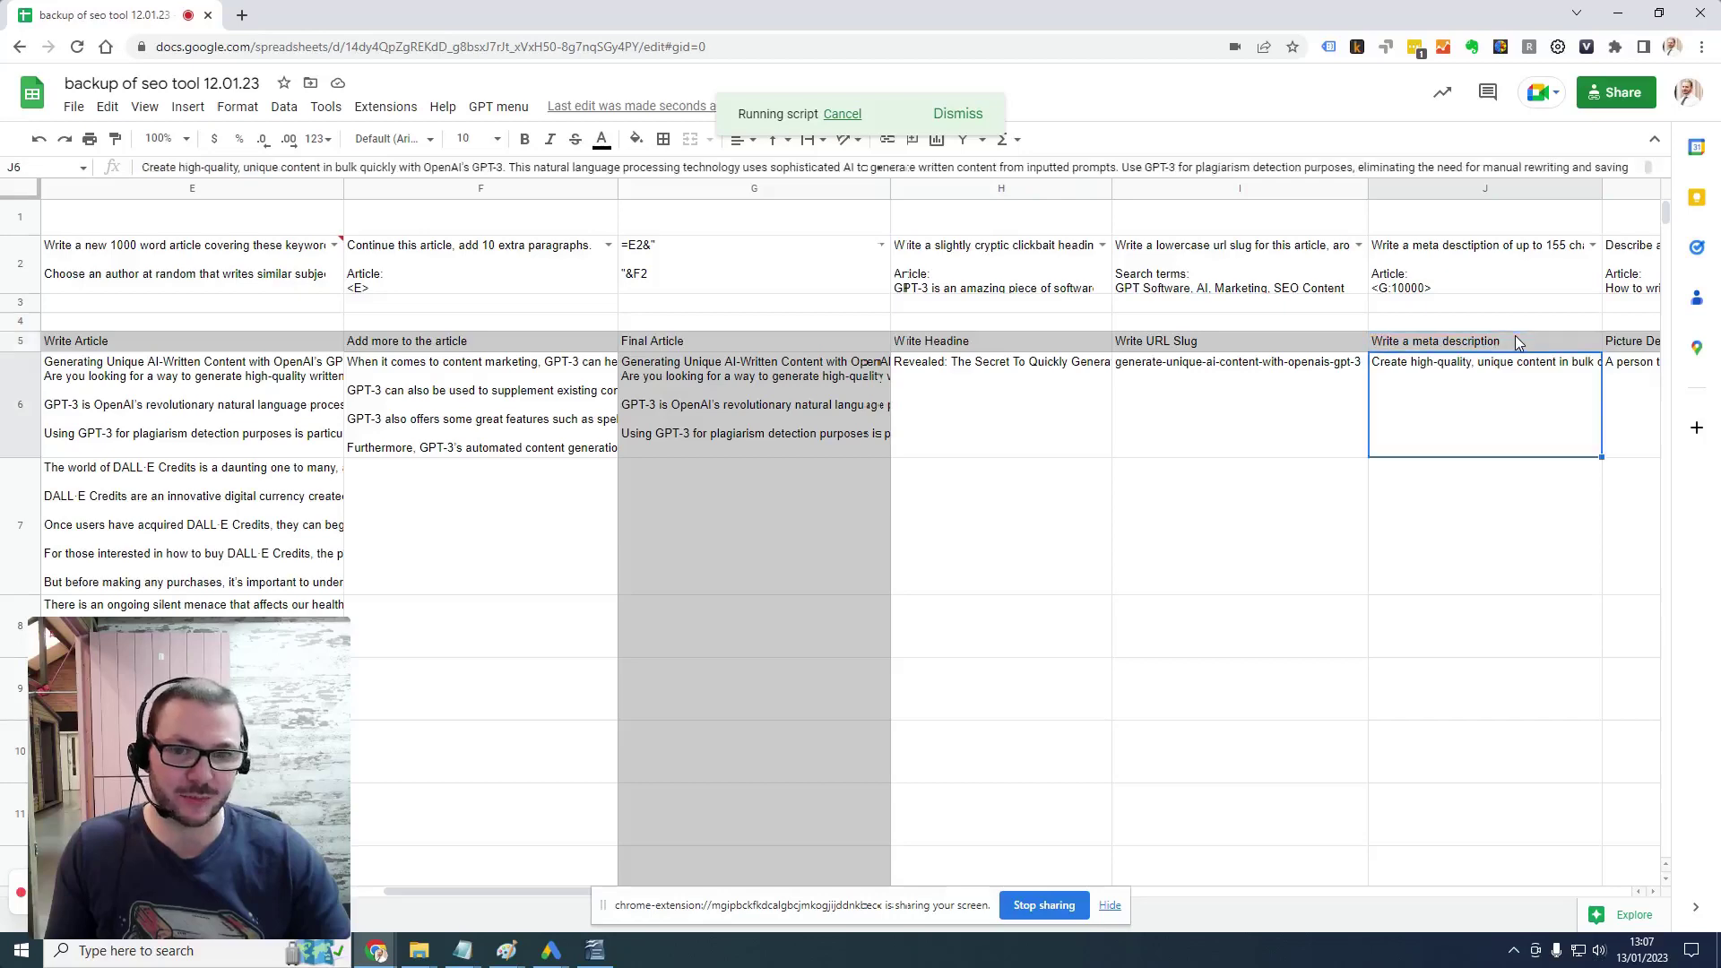
{"action": "key", "text": "Up"}
{"action": "key", "text": "Right"}
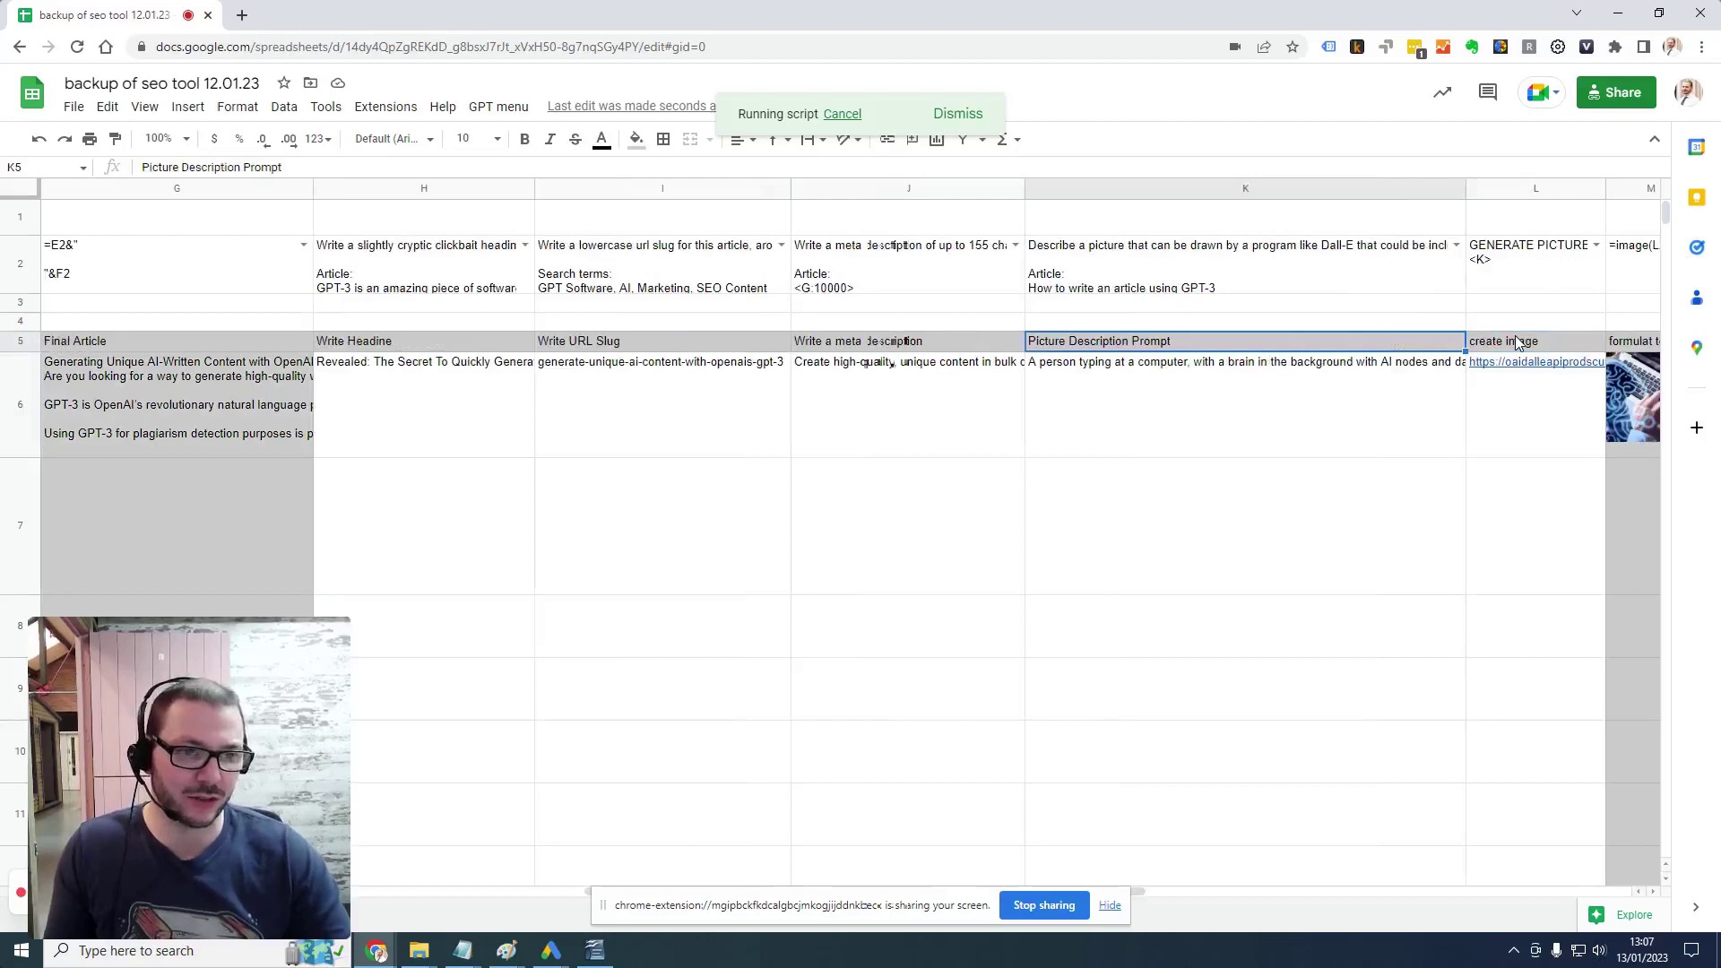
{"action": "key", "text": "Down"}
{"action": "key", "text": "Right"}
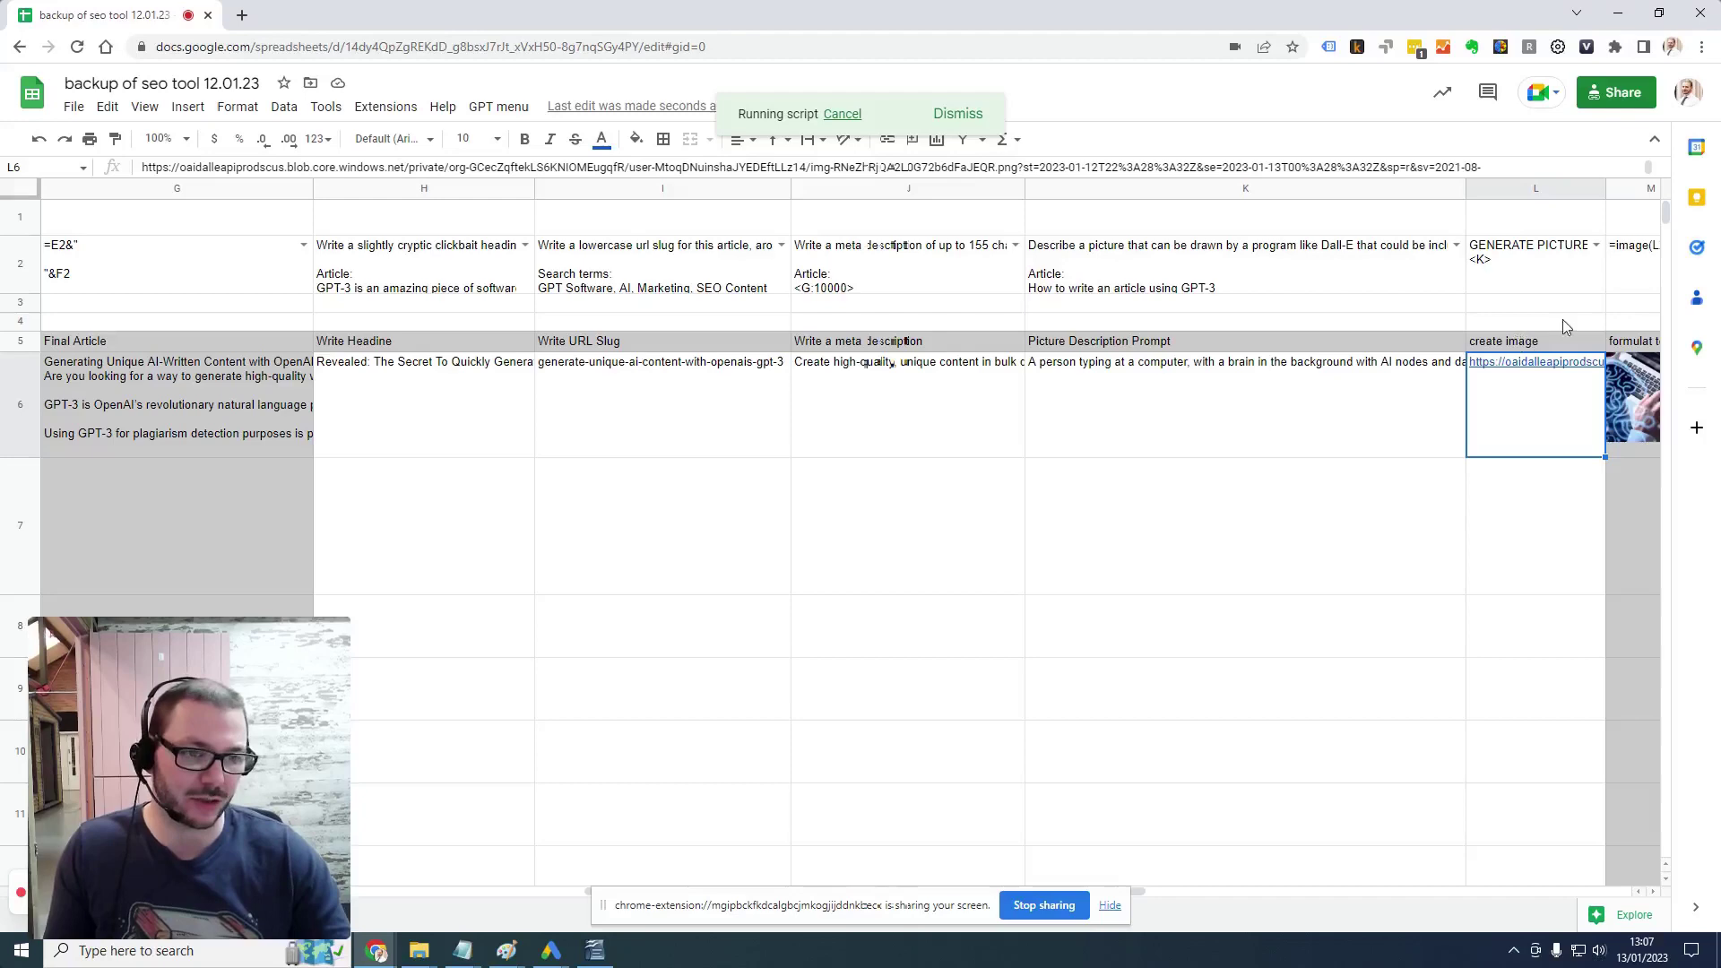
{"action": "key", "text": "Right"}
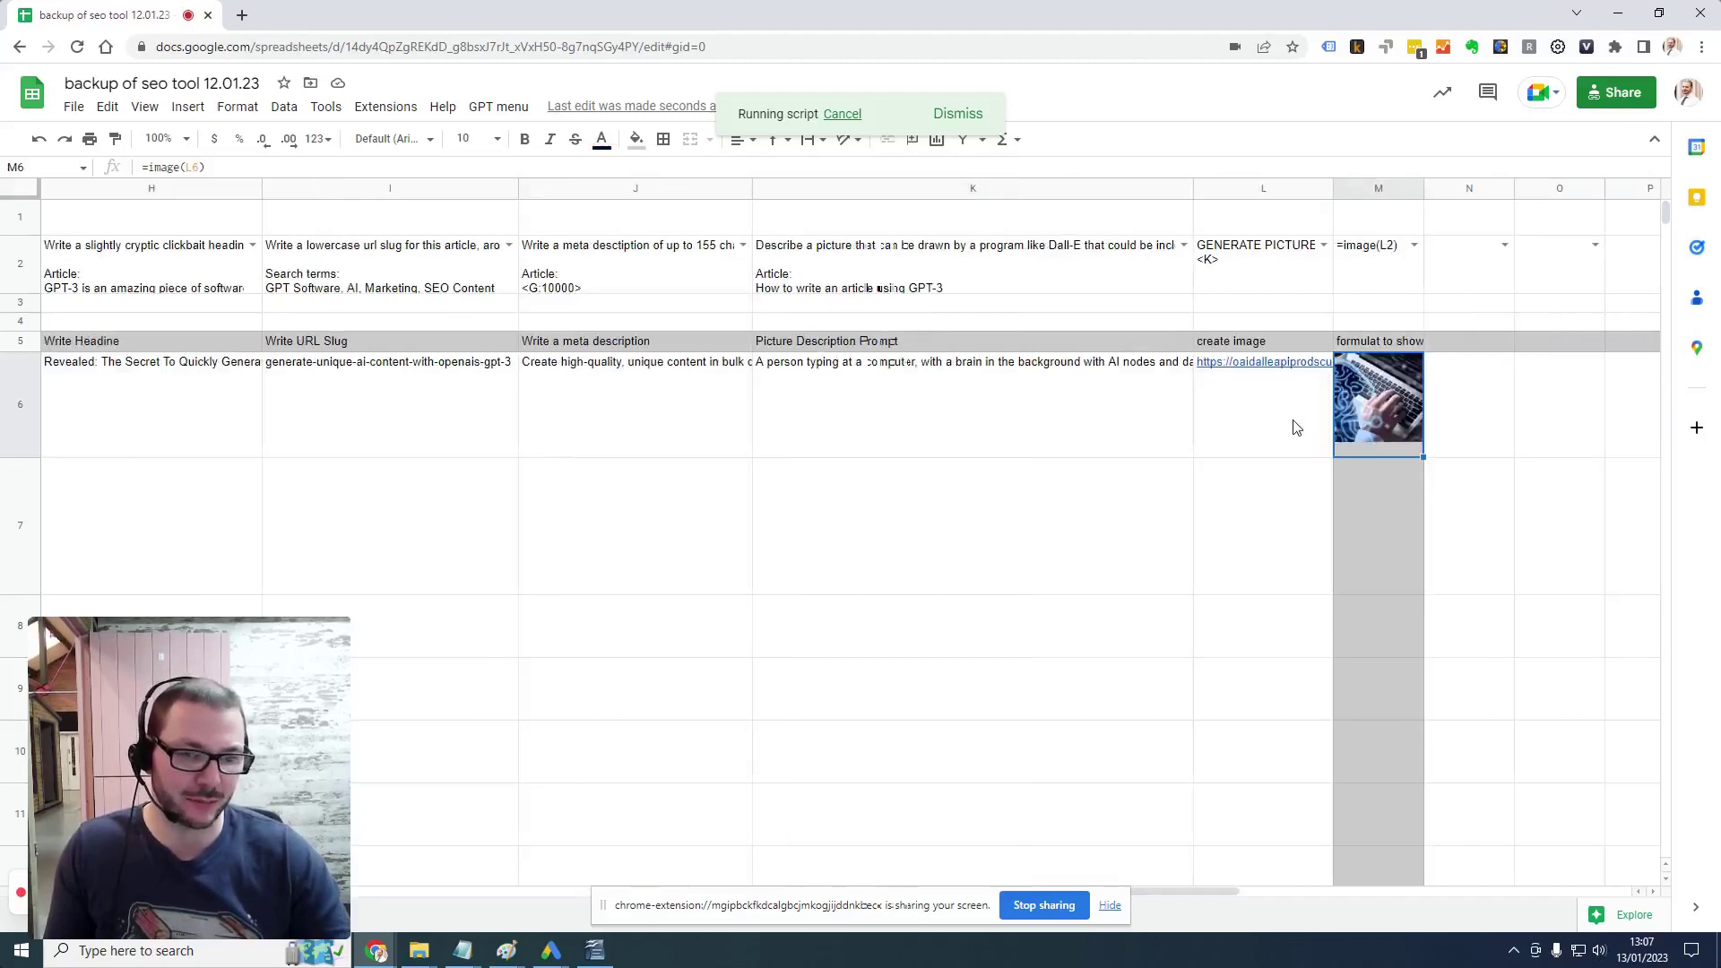
{"action": "key", "text": "Left"}
{"action": "key", "text": "Home"}
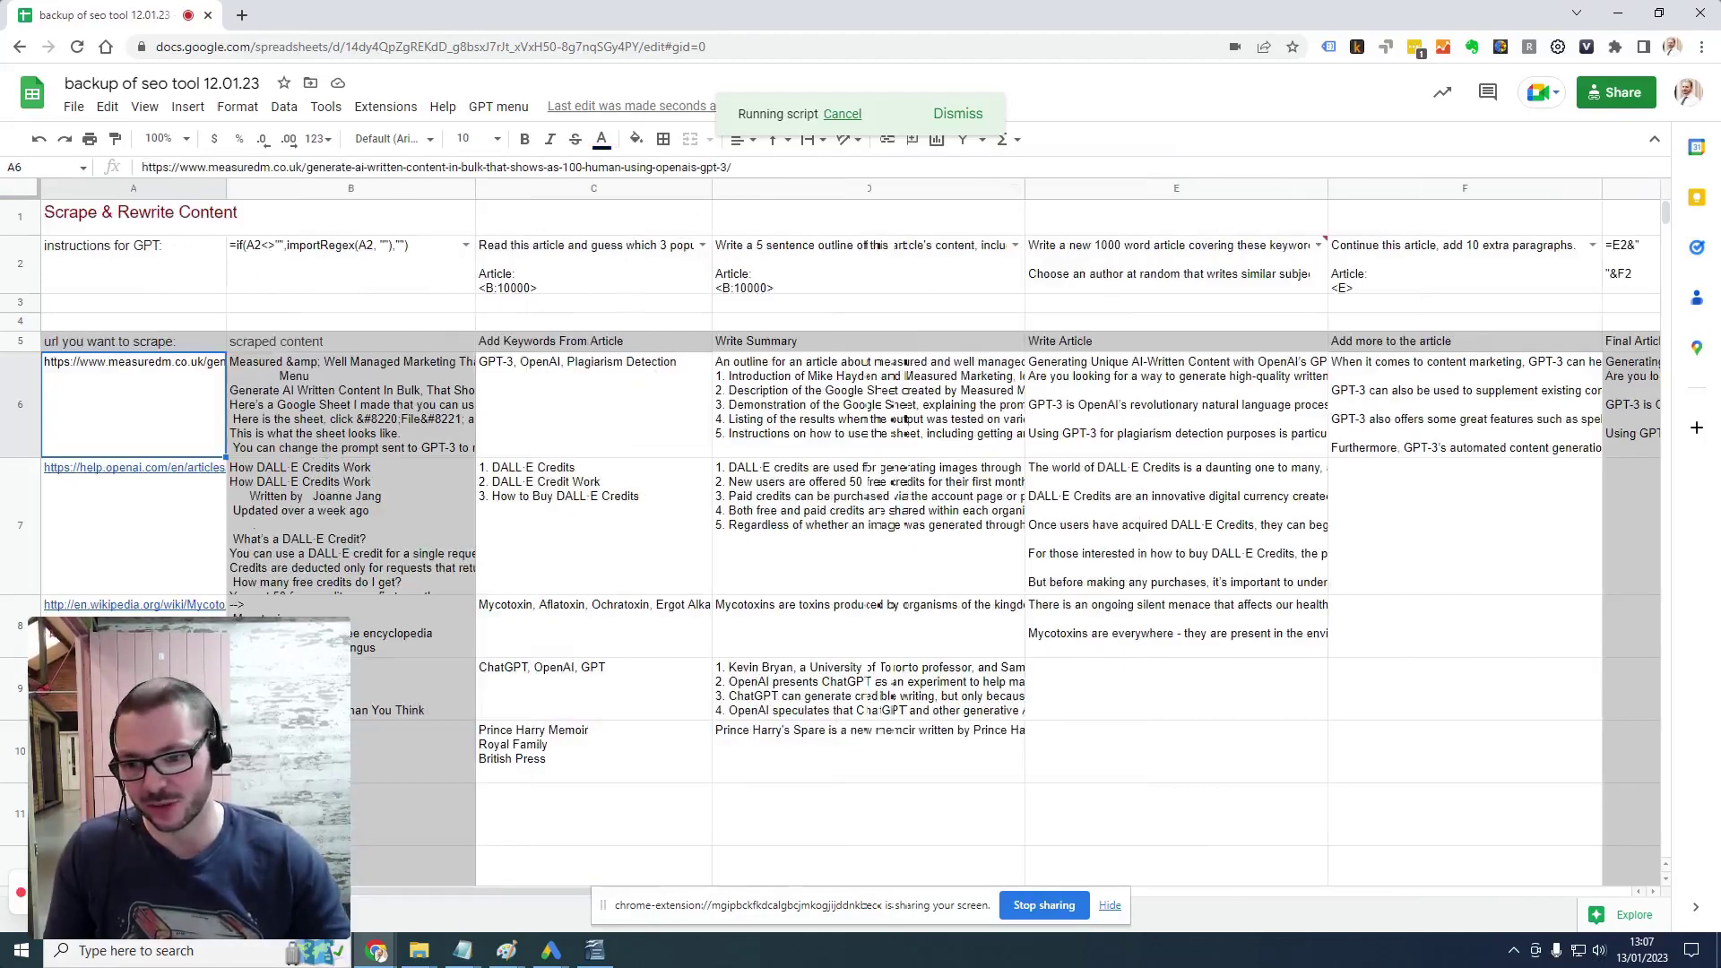
{"action": "key", "text": "ctrl+shift+Page_Up"}
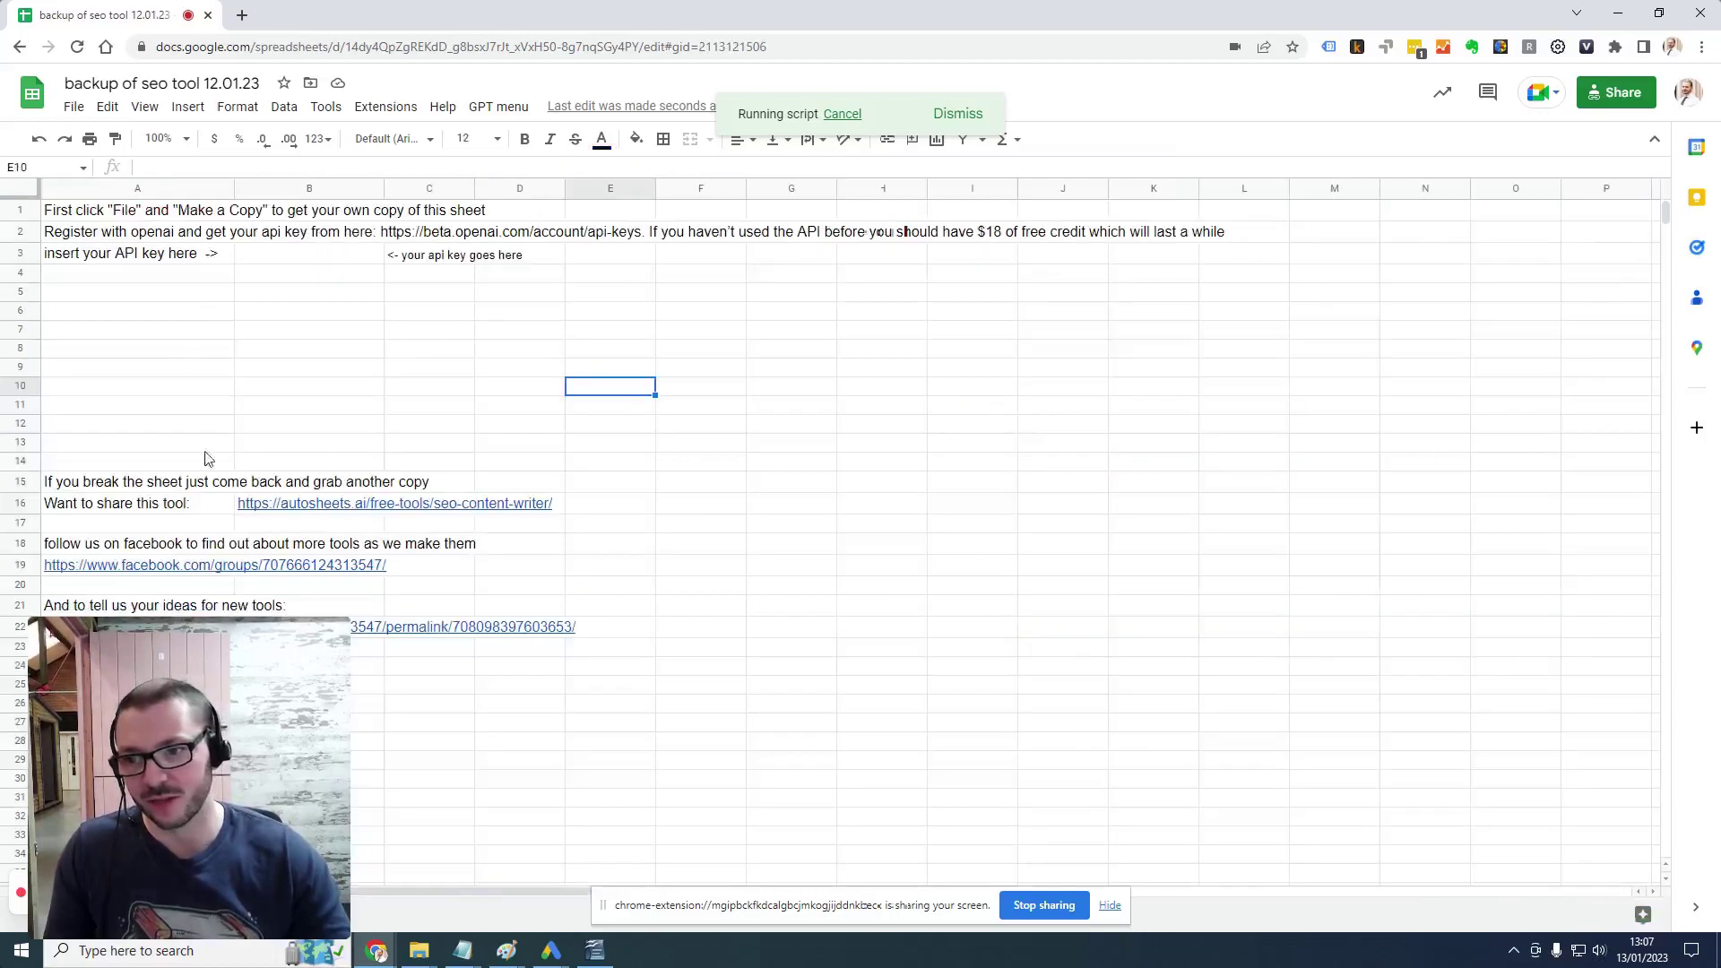
{"action": "left_click", "coordinate": [171, 352]}
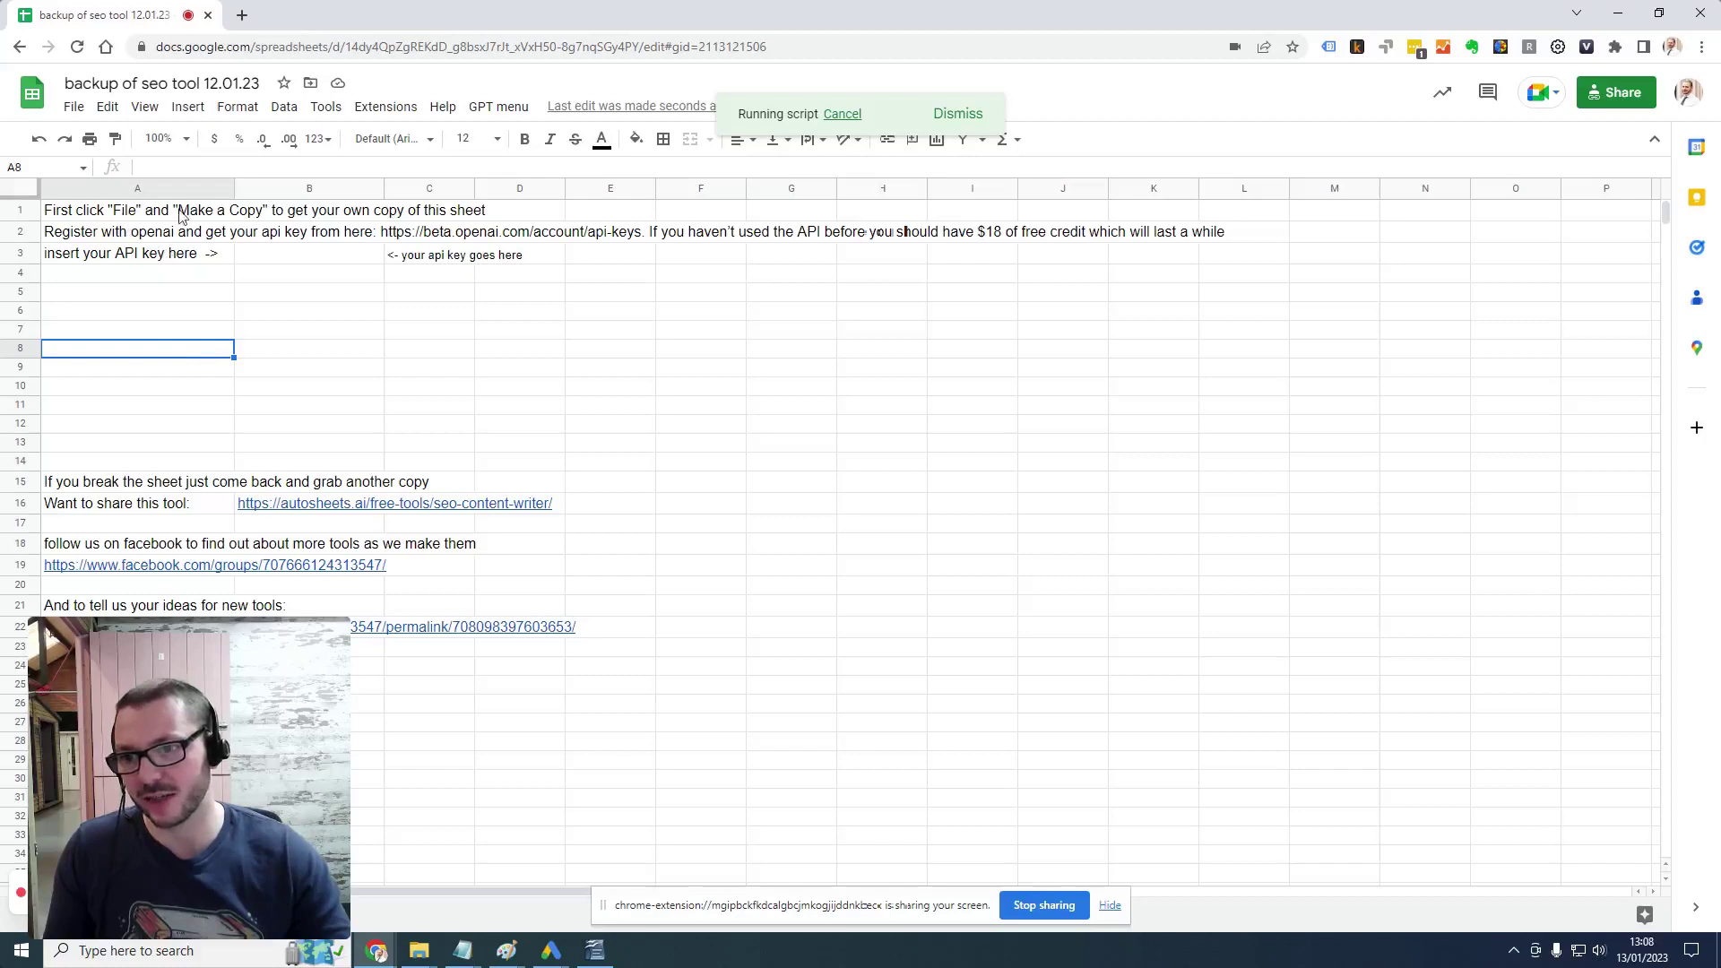
{"action": "left_click", "coordinate": [74, 106]}
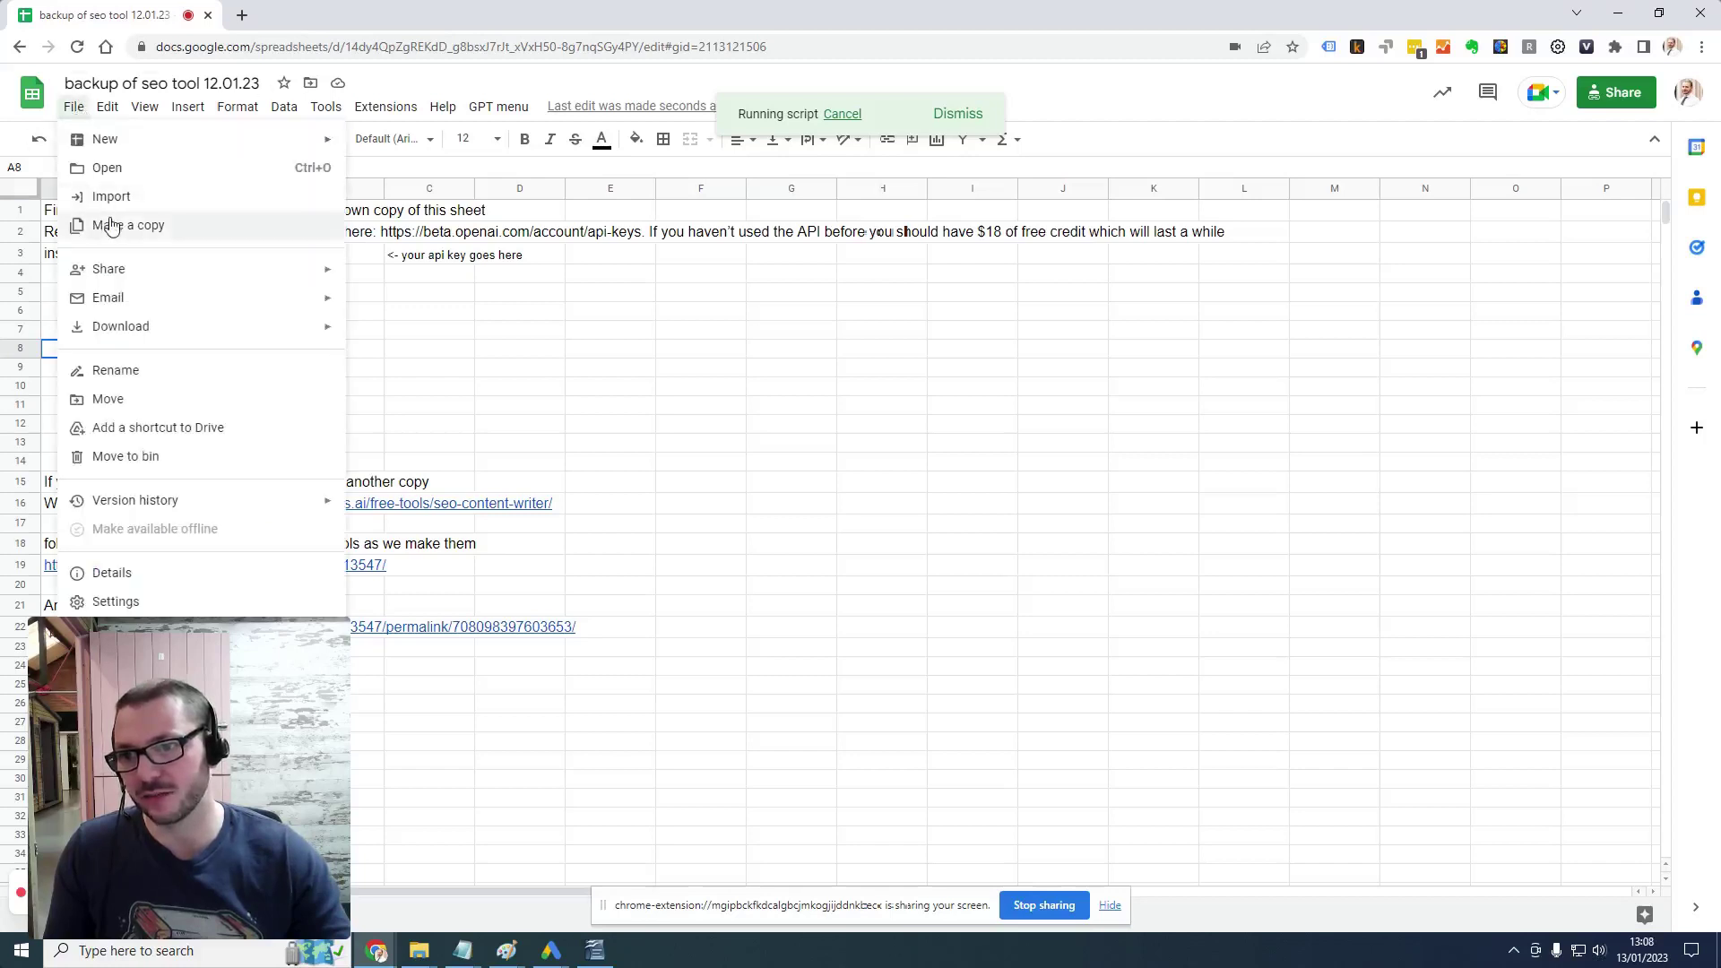
{"action": "left_click", "coordinate": [505, 311]}
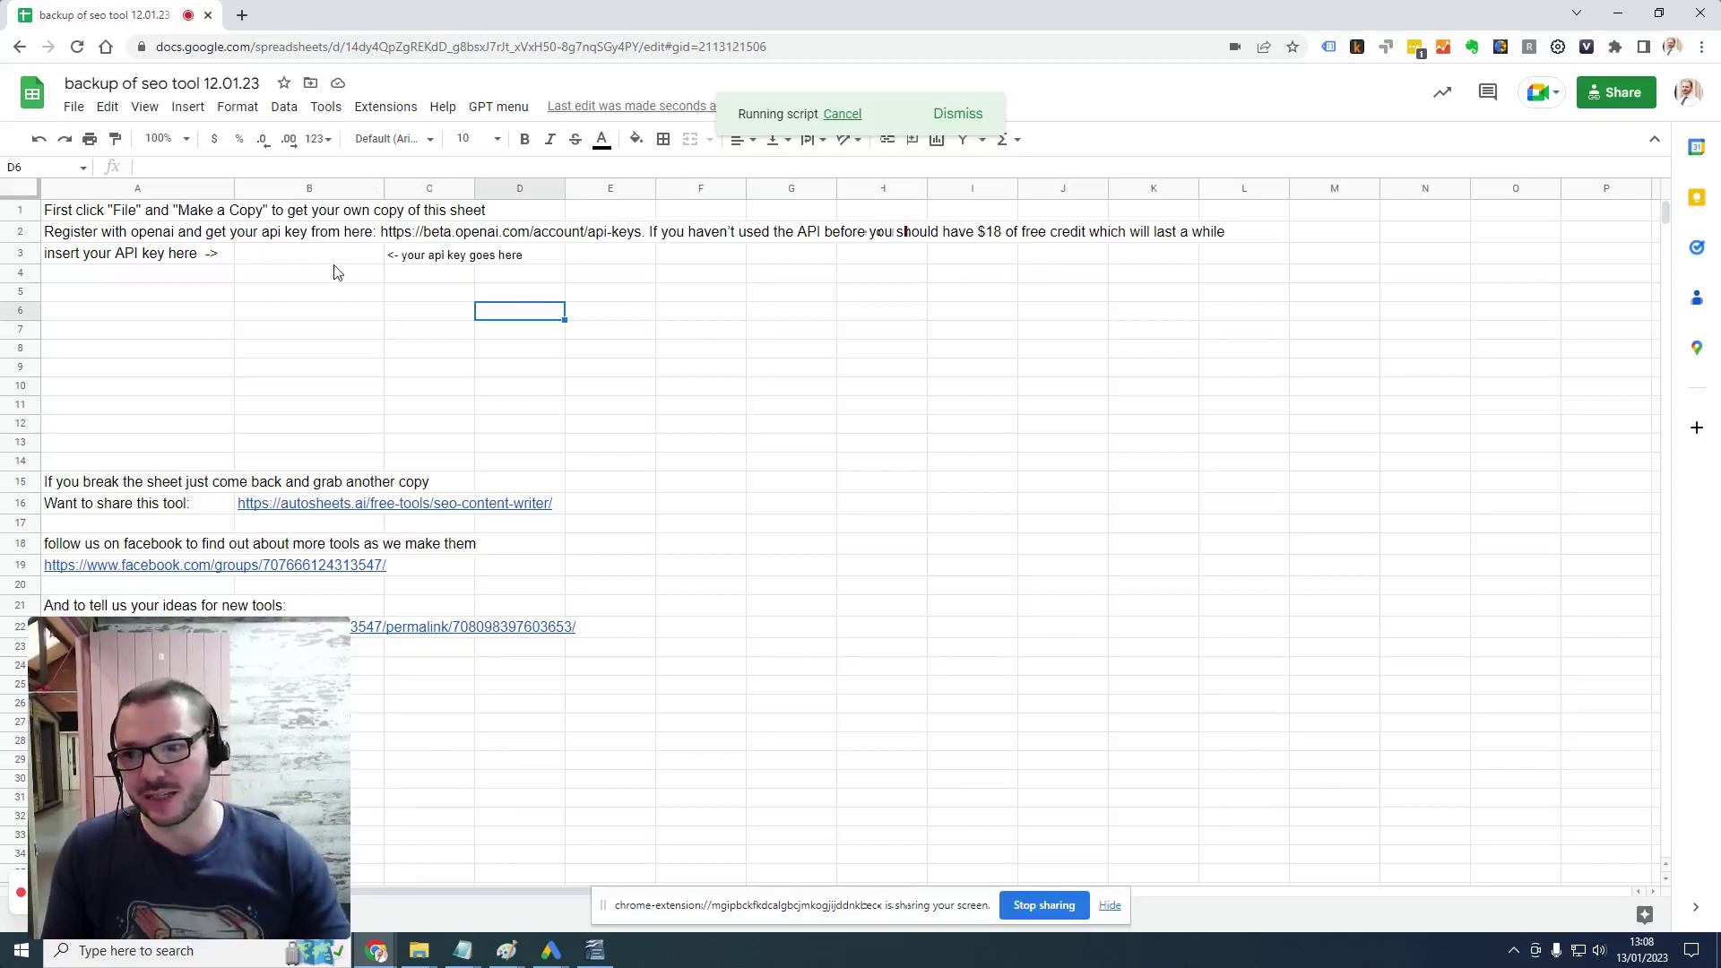
{"action": "left_click", "coordinate": [145, 353]}
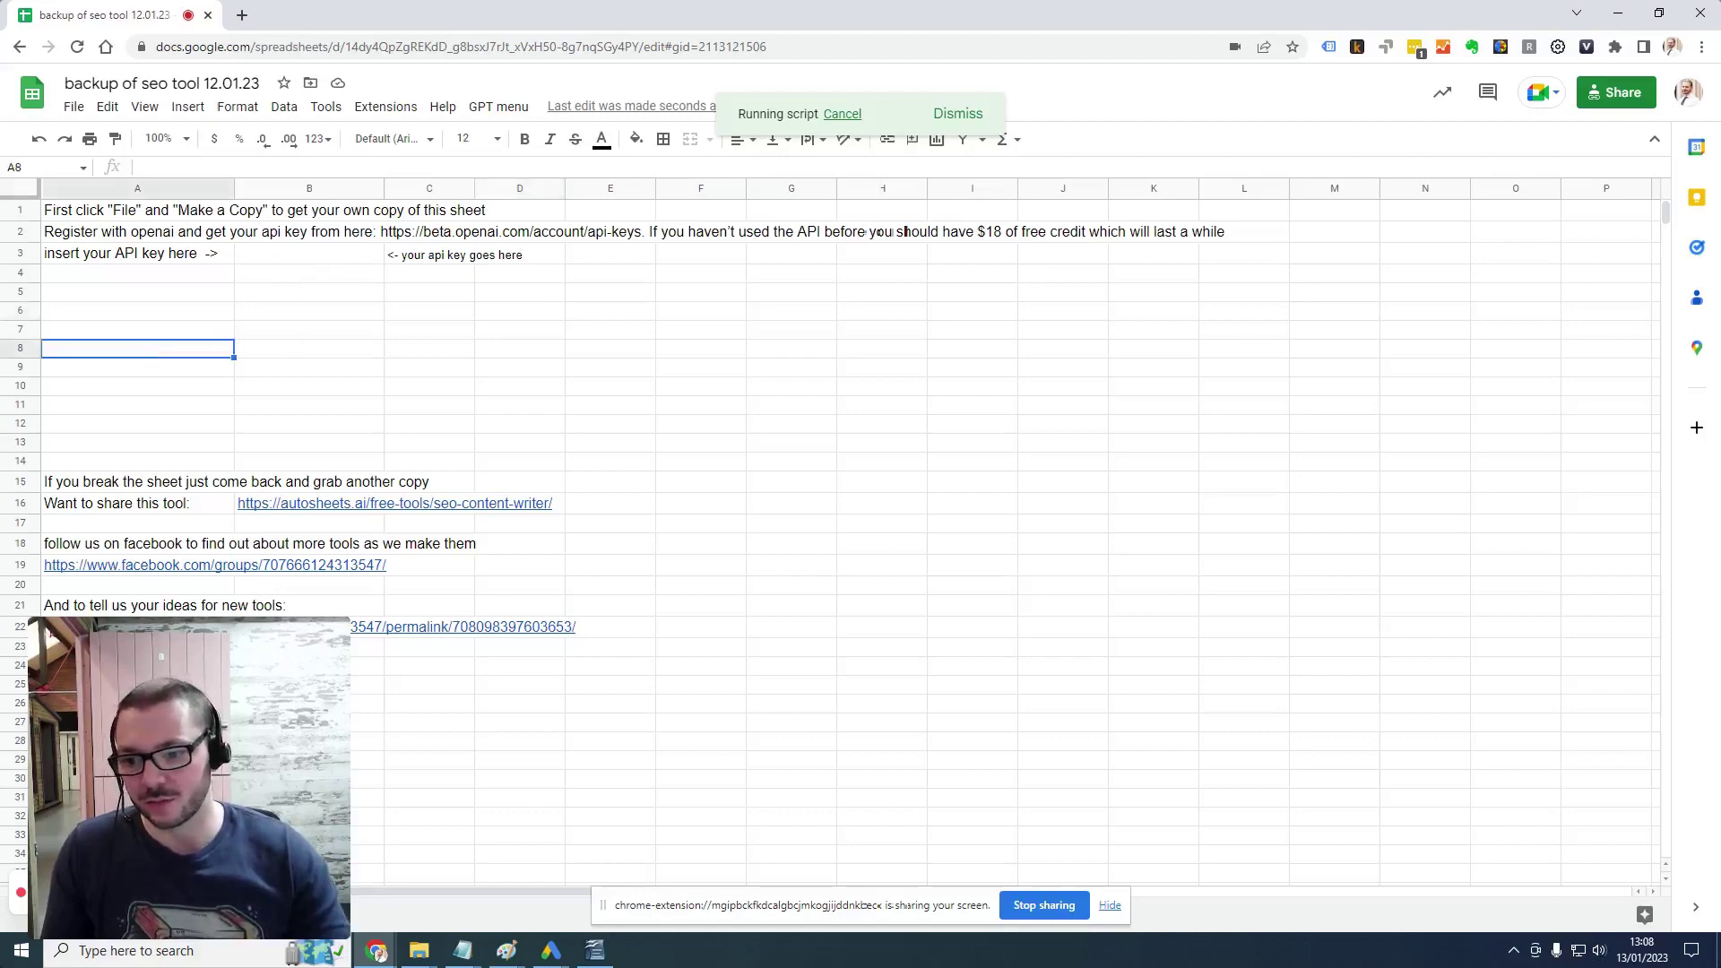
{"action": "key", "text": "ctrl+shift+Page_Up"}
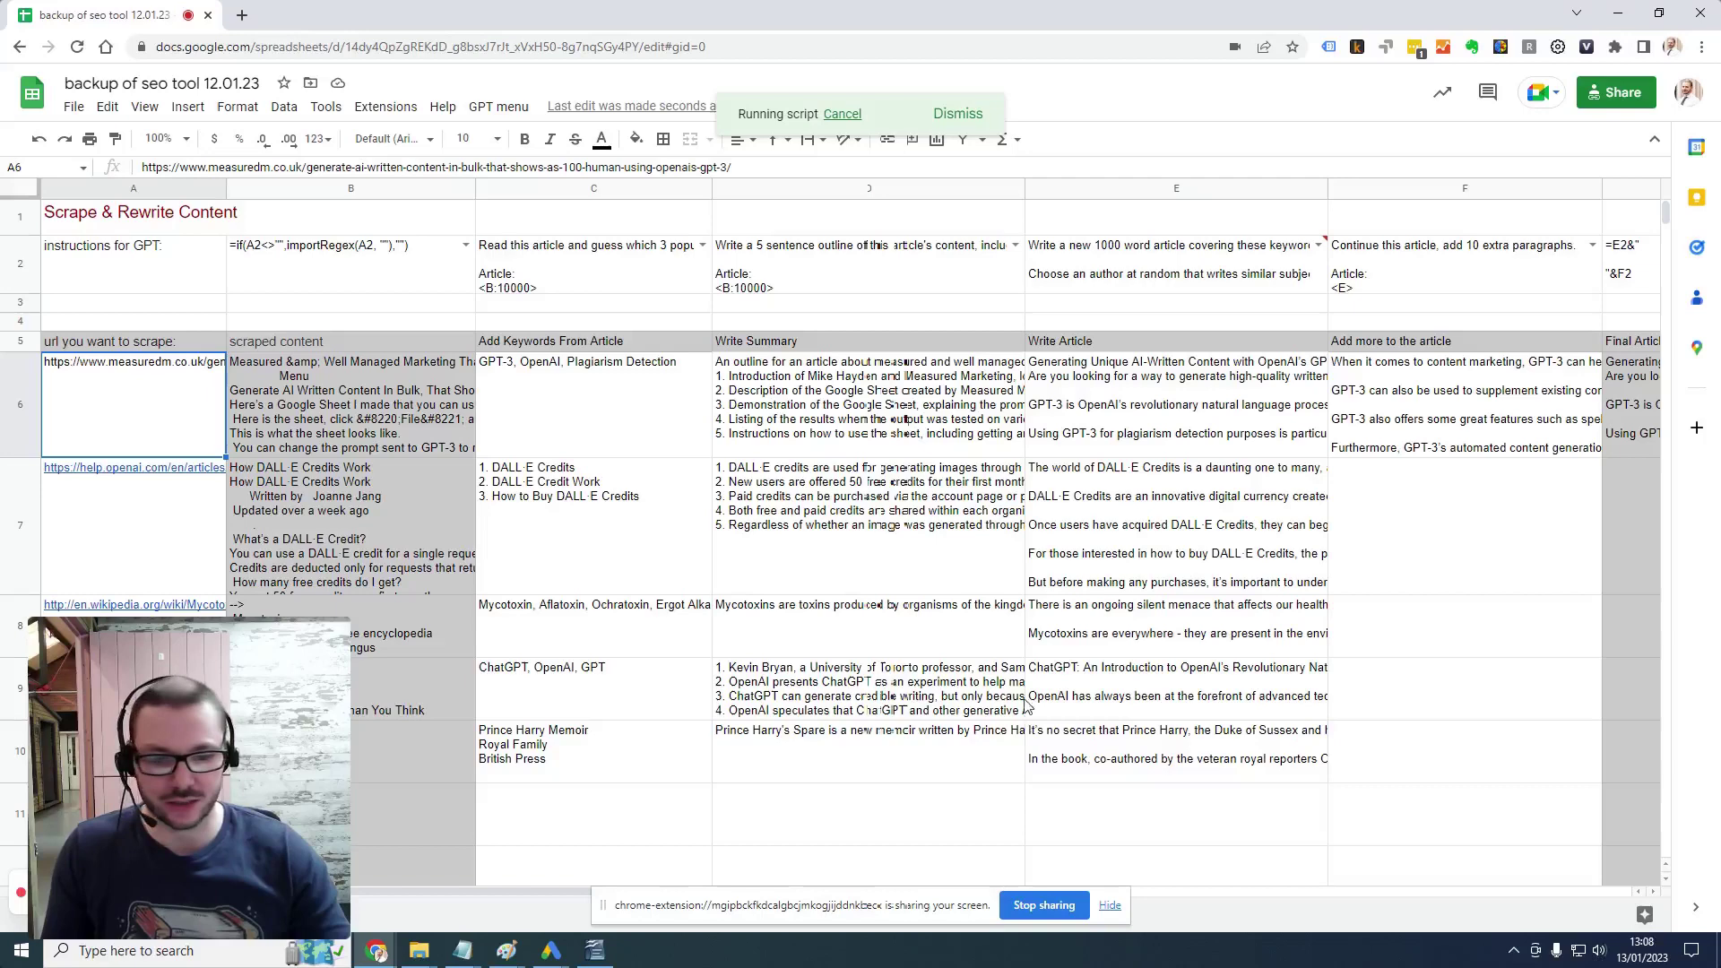
Cancel the script and trim C6 keywords to GPT-3 and OpenAI by removing Plagiarism Detection
{"action": "left_click", "coordinate": [842, 115]}
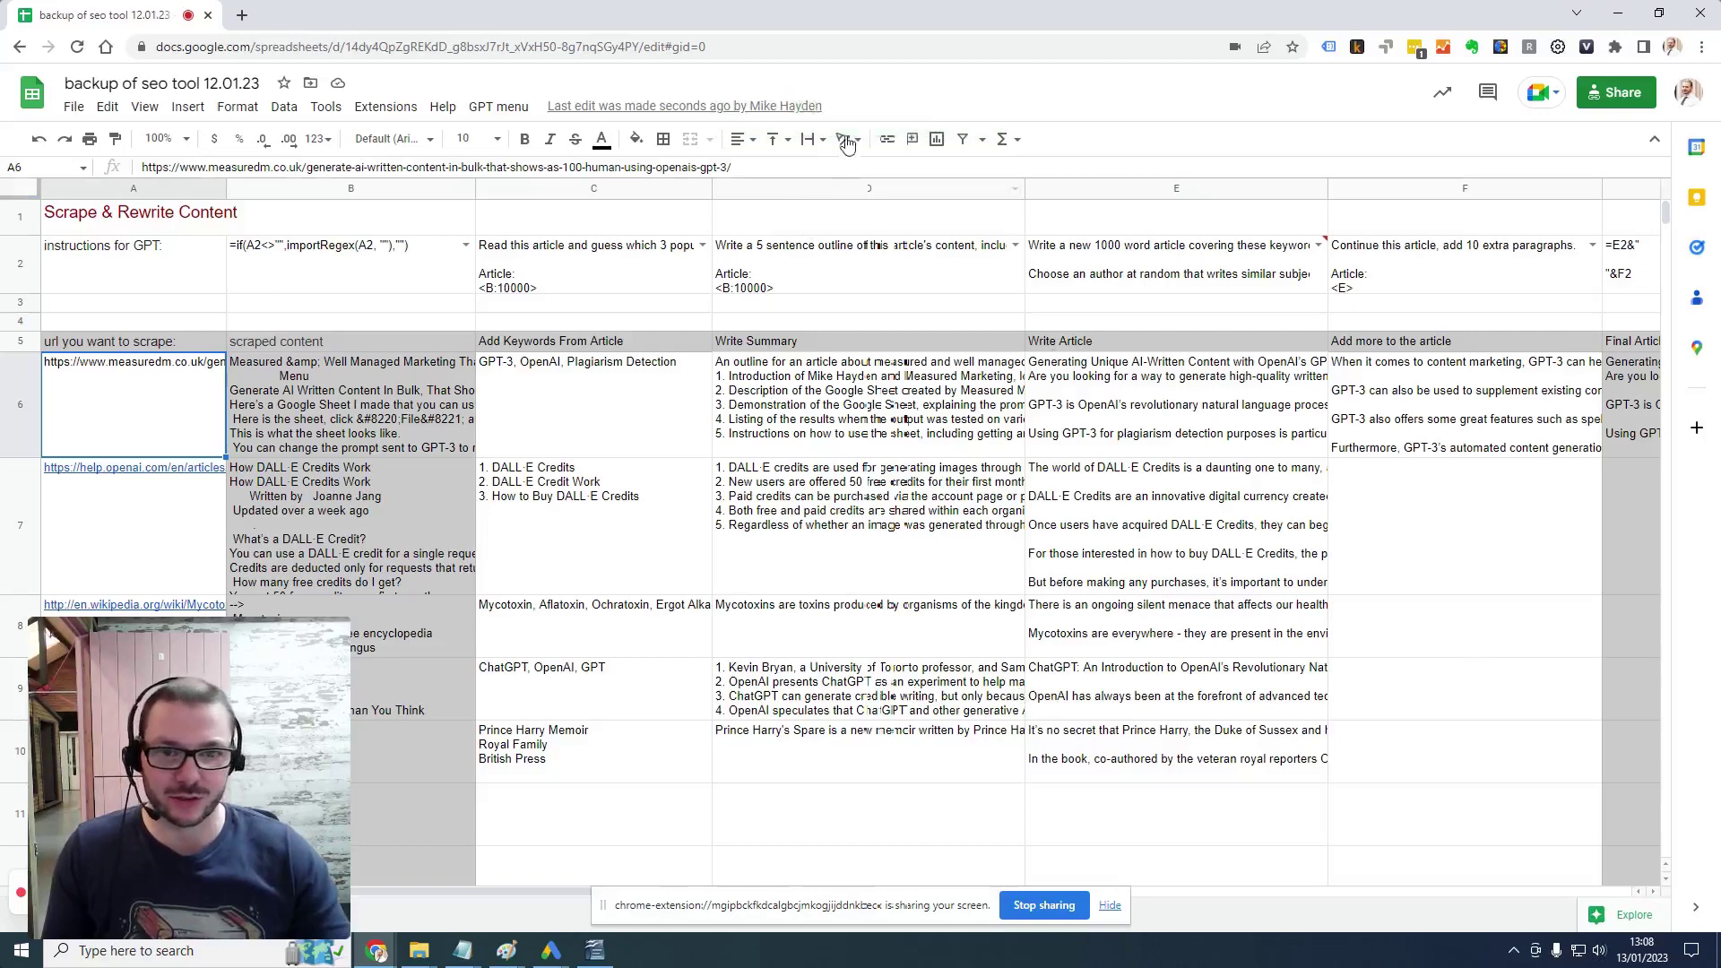
{"action": "double_click", "coordinate": [595, 401]}
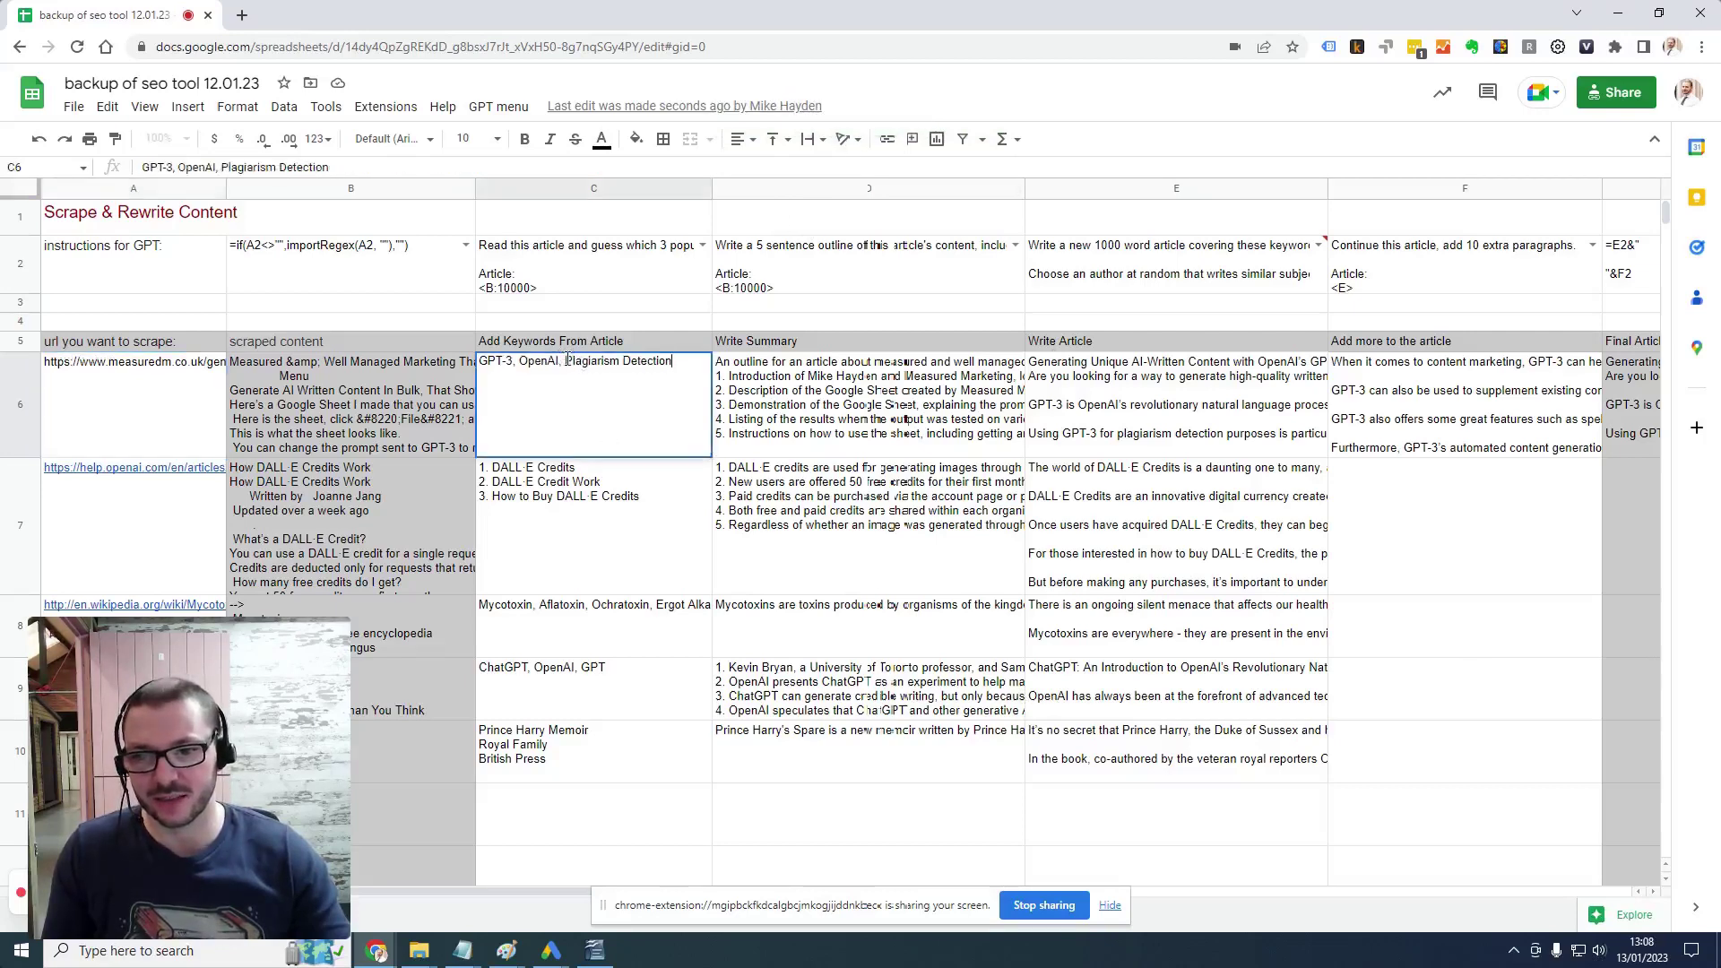
{"action": "left_click_drag", "start_coordinate": [566, 360], "coordinate": [673, 360]}
{"action": "key", "text": "BackSpace"}
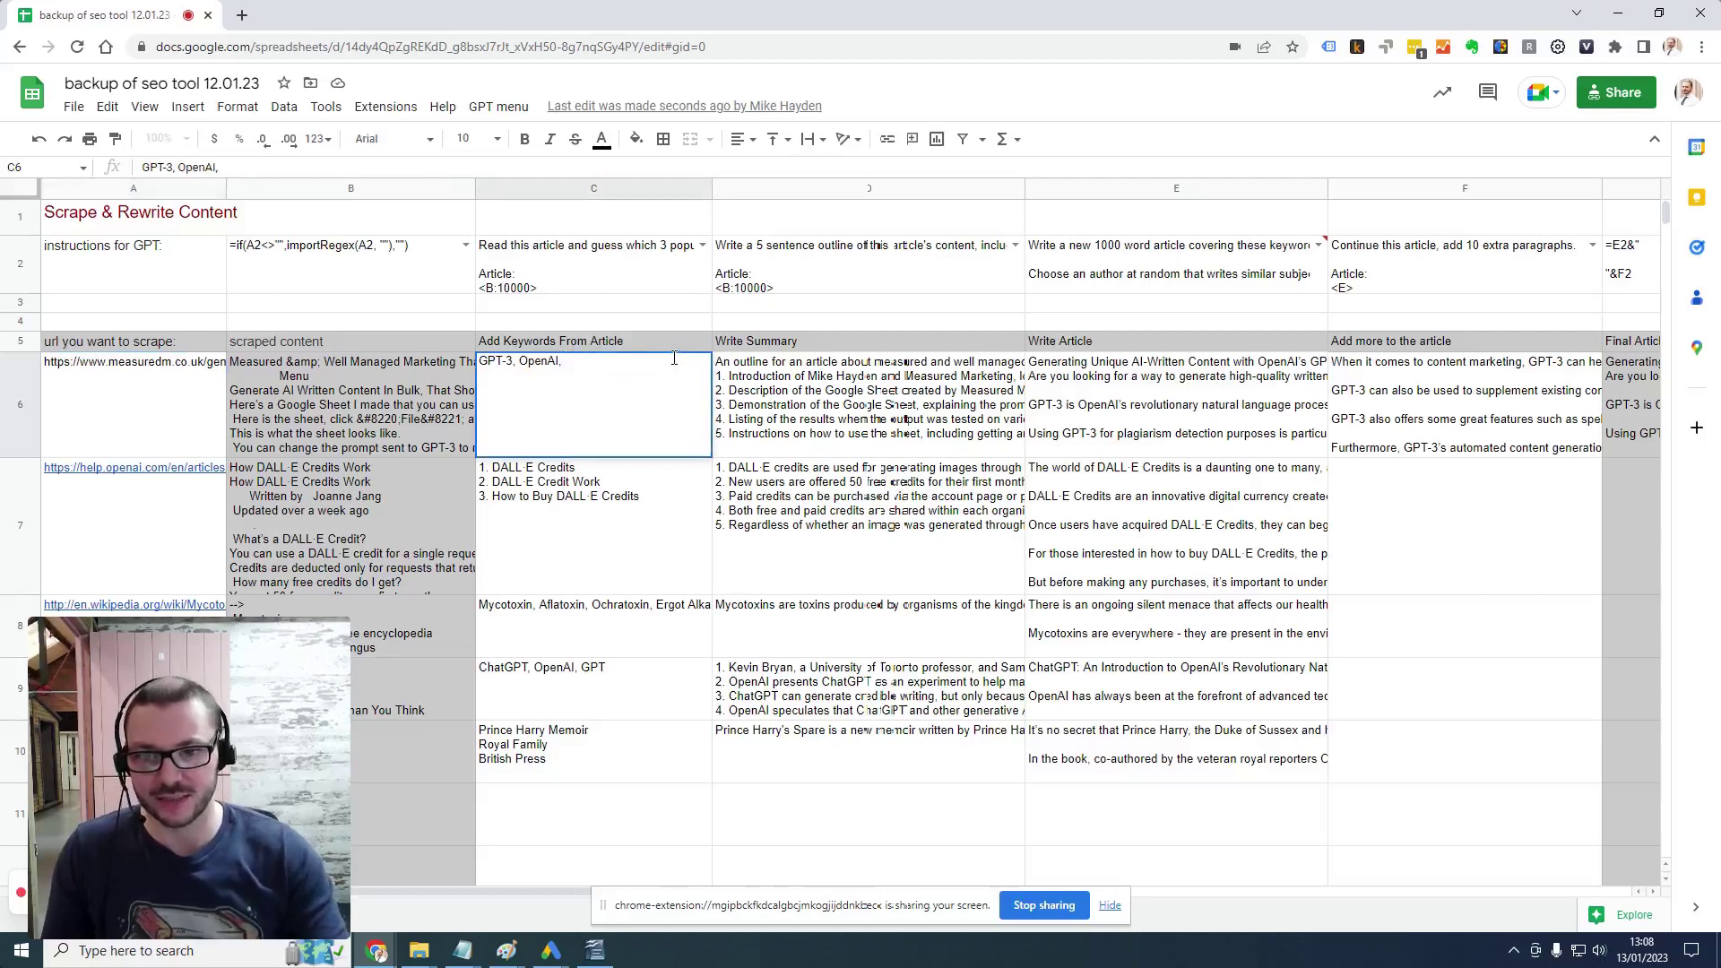
{"action": "key", "text": "BackSpace"}
{"action": "key", "text": "BackSpace"}
{"action": "key", "text": "Return"}
Clear the article cells E6:F6, the summary in D6 and the Mycotoxins article in E8
{"action": "key", "text": "Right"}
{"action": "key", "text": "Up"}
{"action": "key", "text": "Right"}
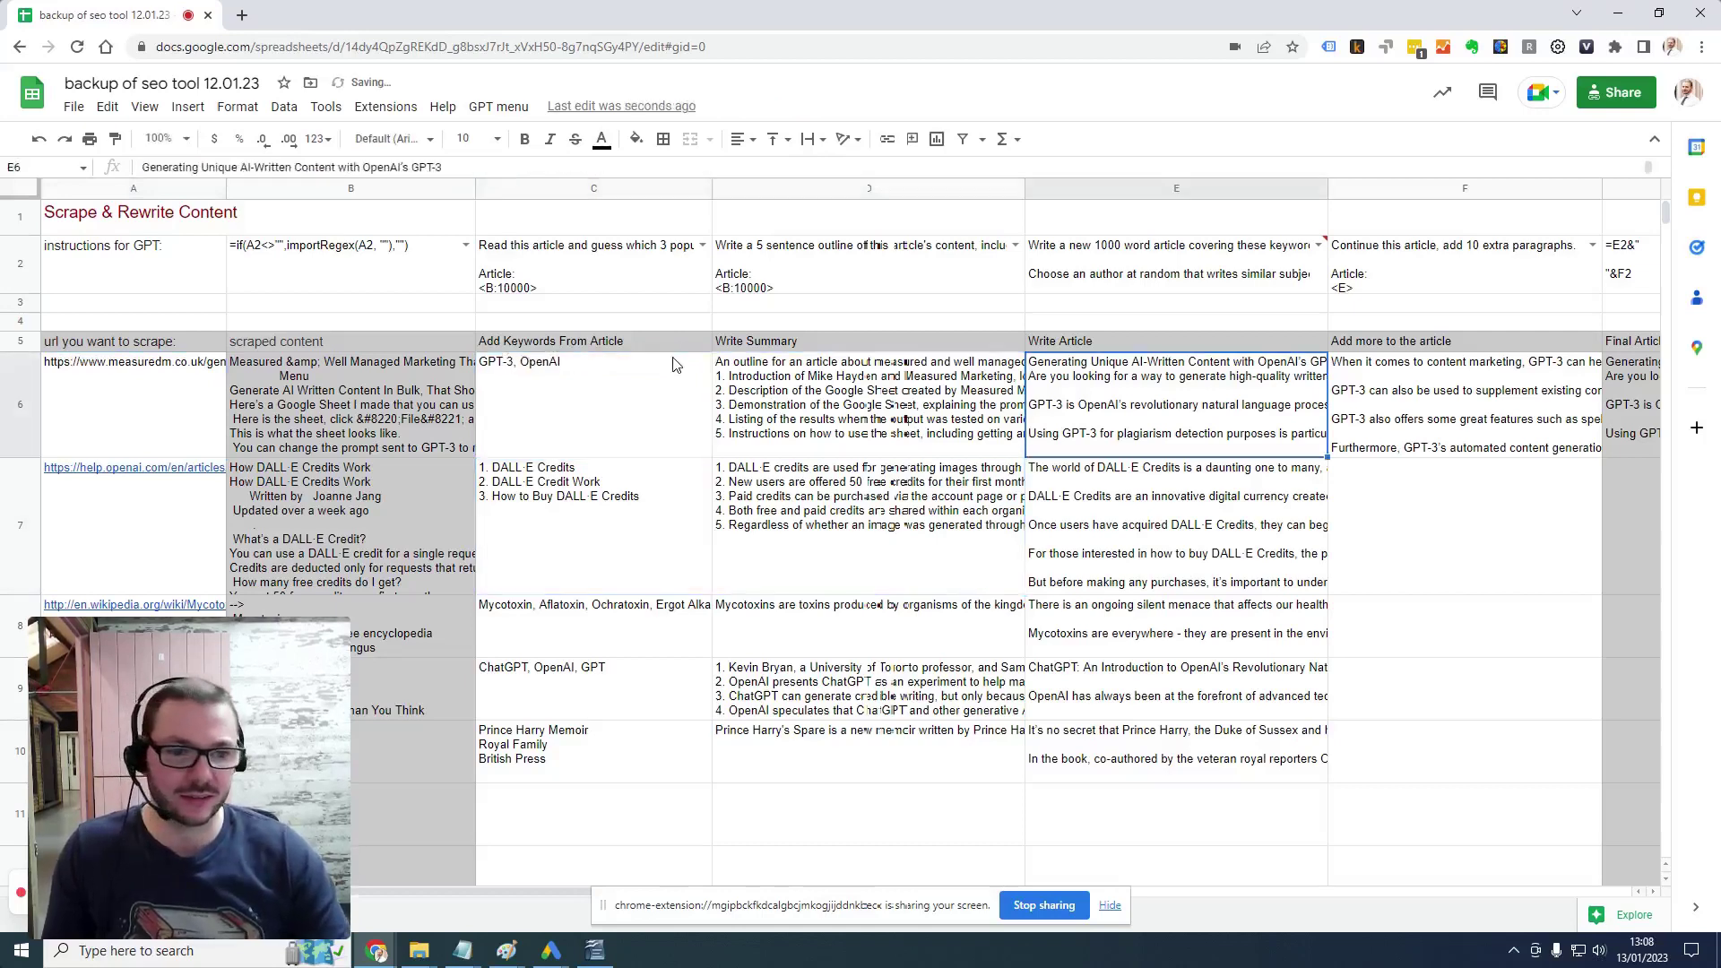
{"action": "key", "text": "shift+Right"}
{"action": "key", "text": "Delete"}
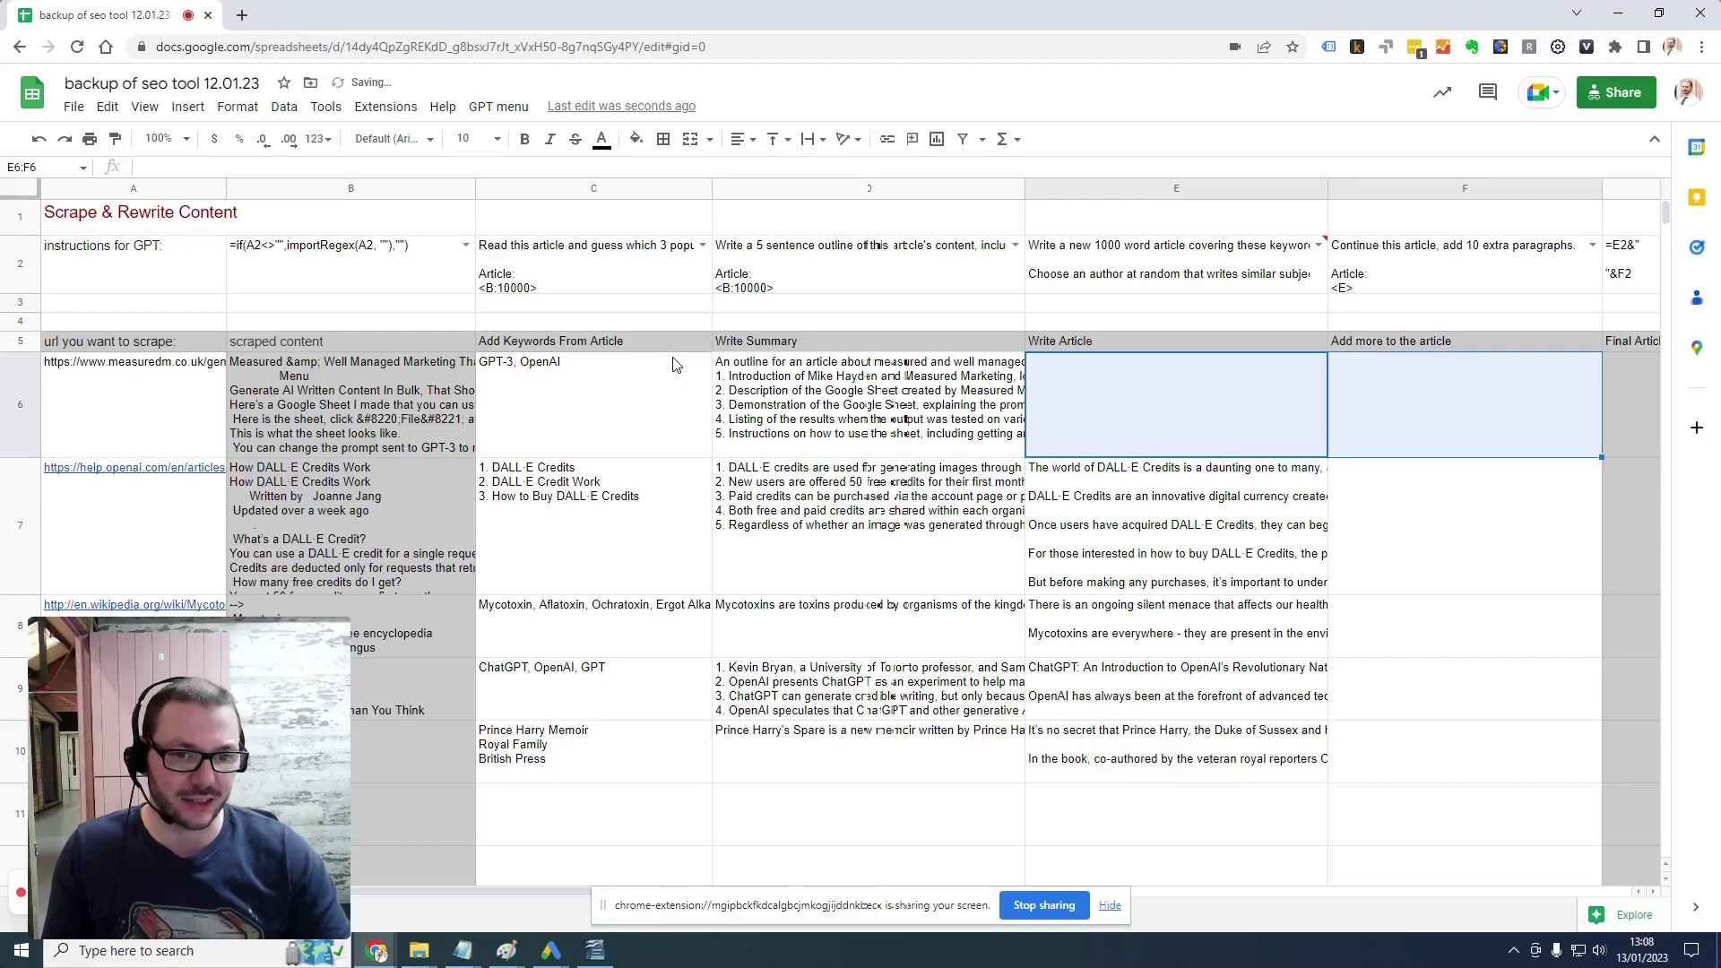
{"action": "key", "text": "shift+Left"}
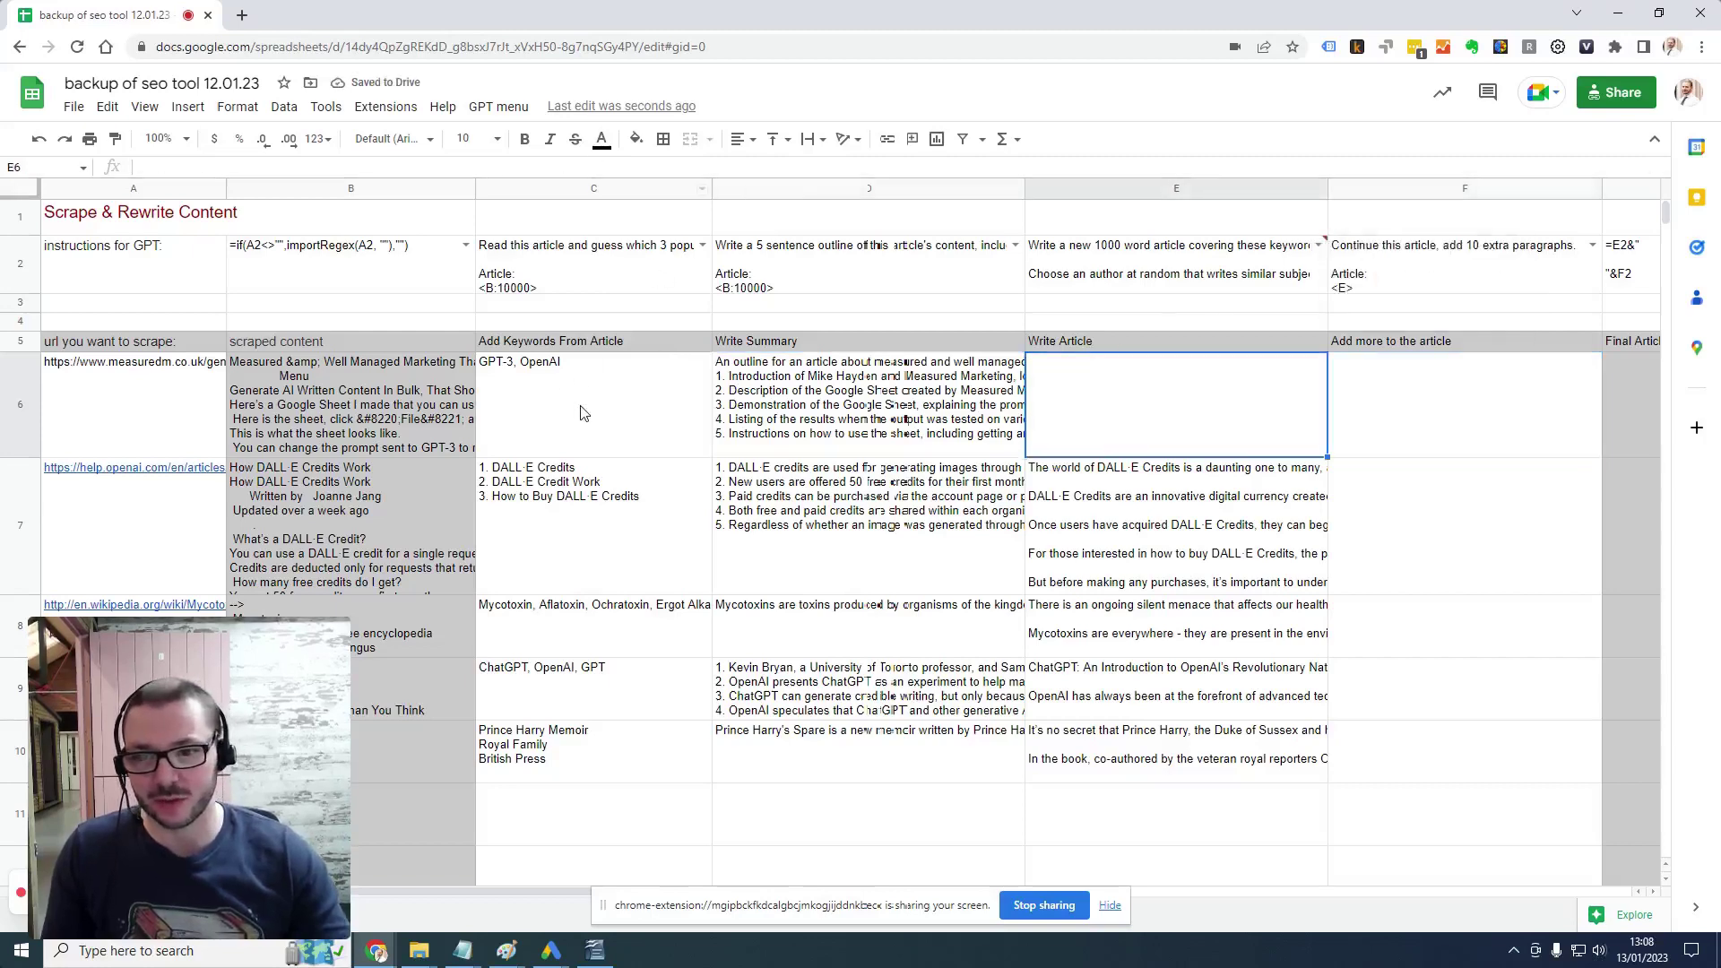
{"action": "left_click", "coordinate": [594, 368]}
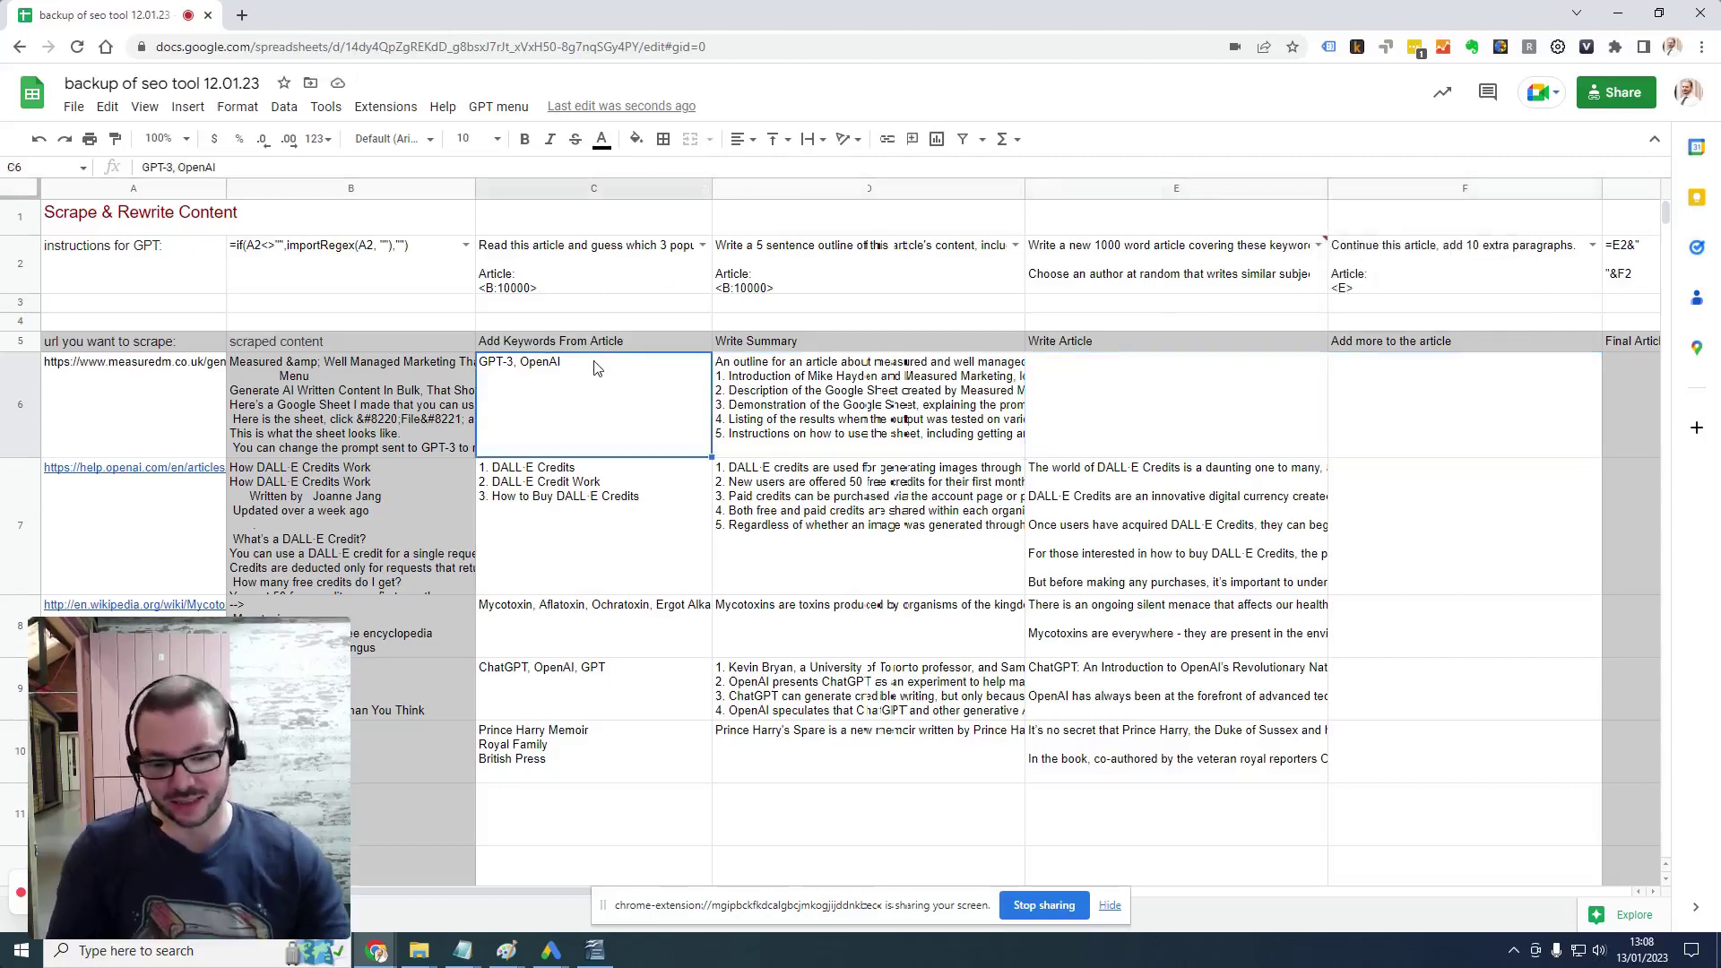
{"action": "left_click", "coordinate": [804, 394]}
{"action": "key", "text": "Delete"}
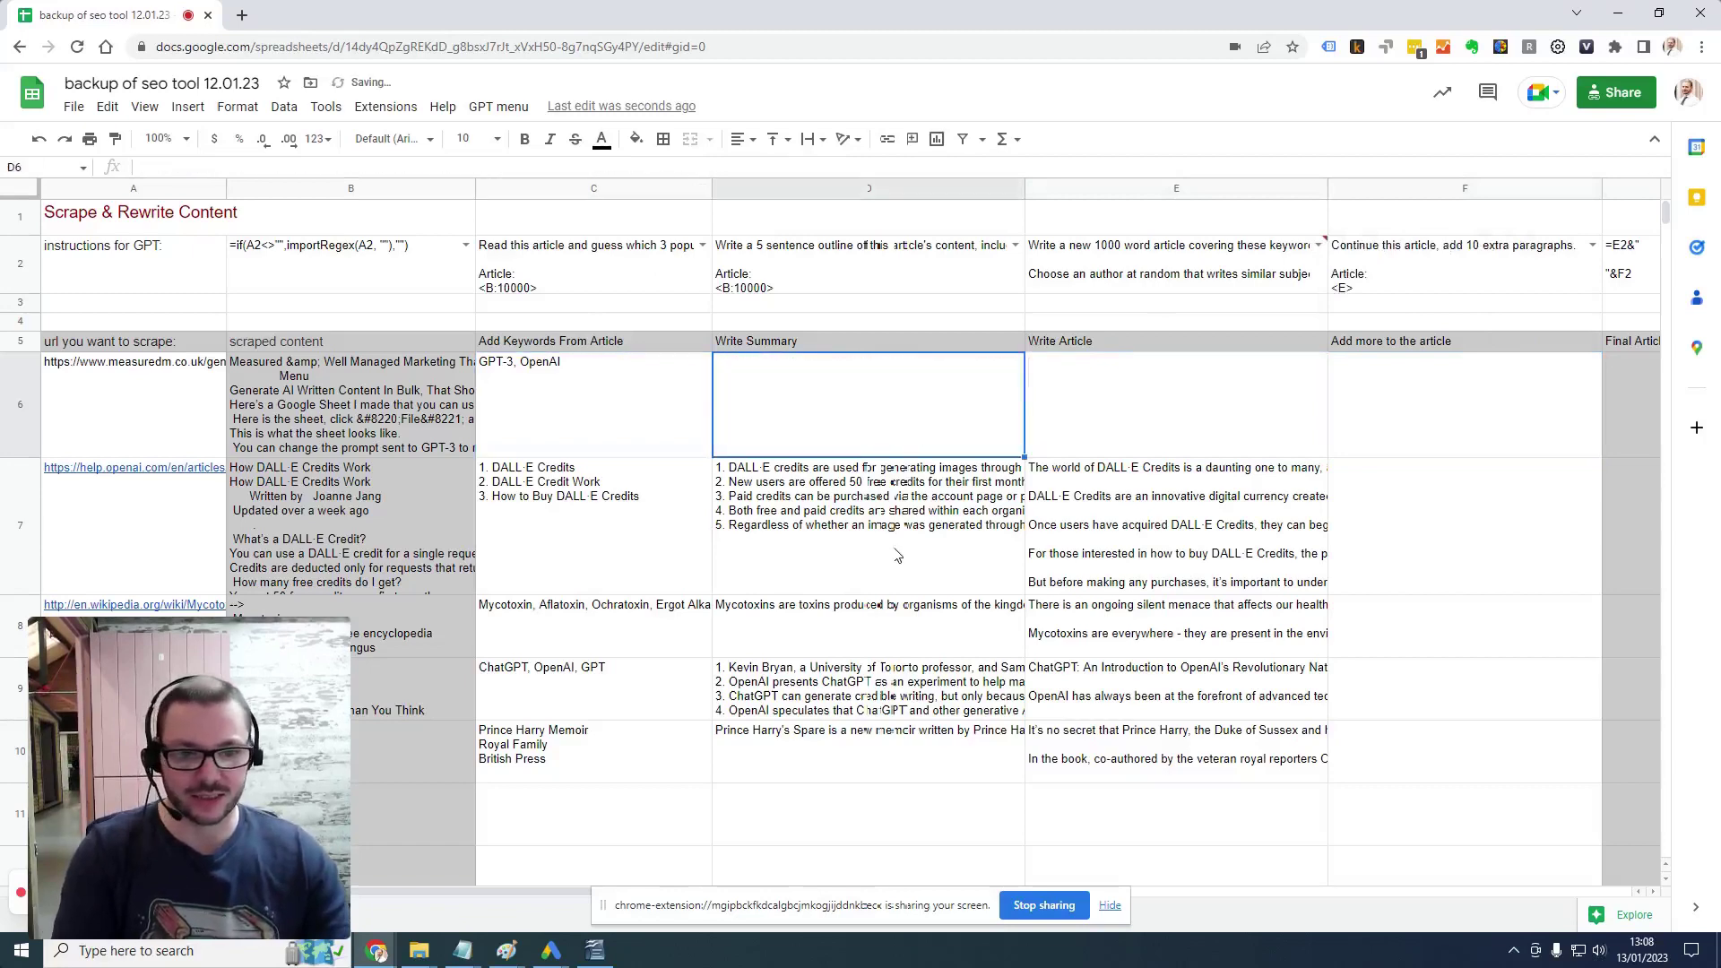
{"action": "left_click", "coordinate": [1217, 654]}
{"action": "key", "text": "Delete"}
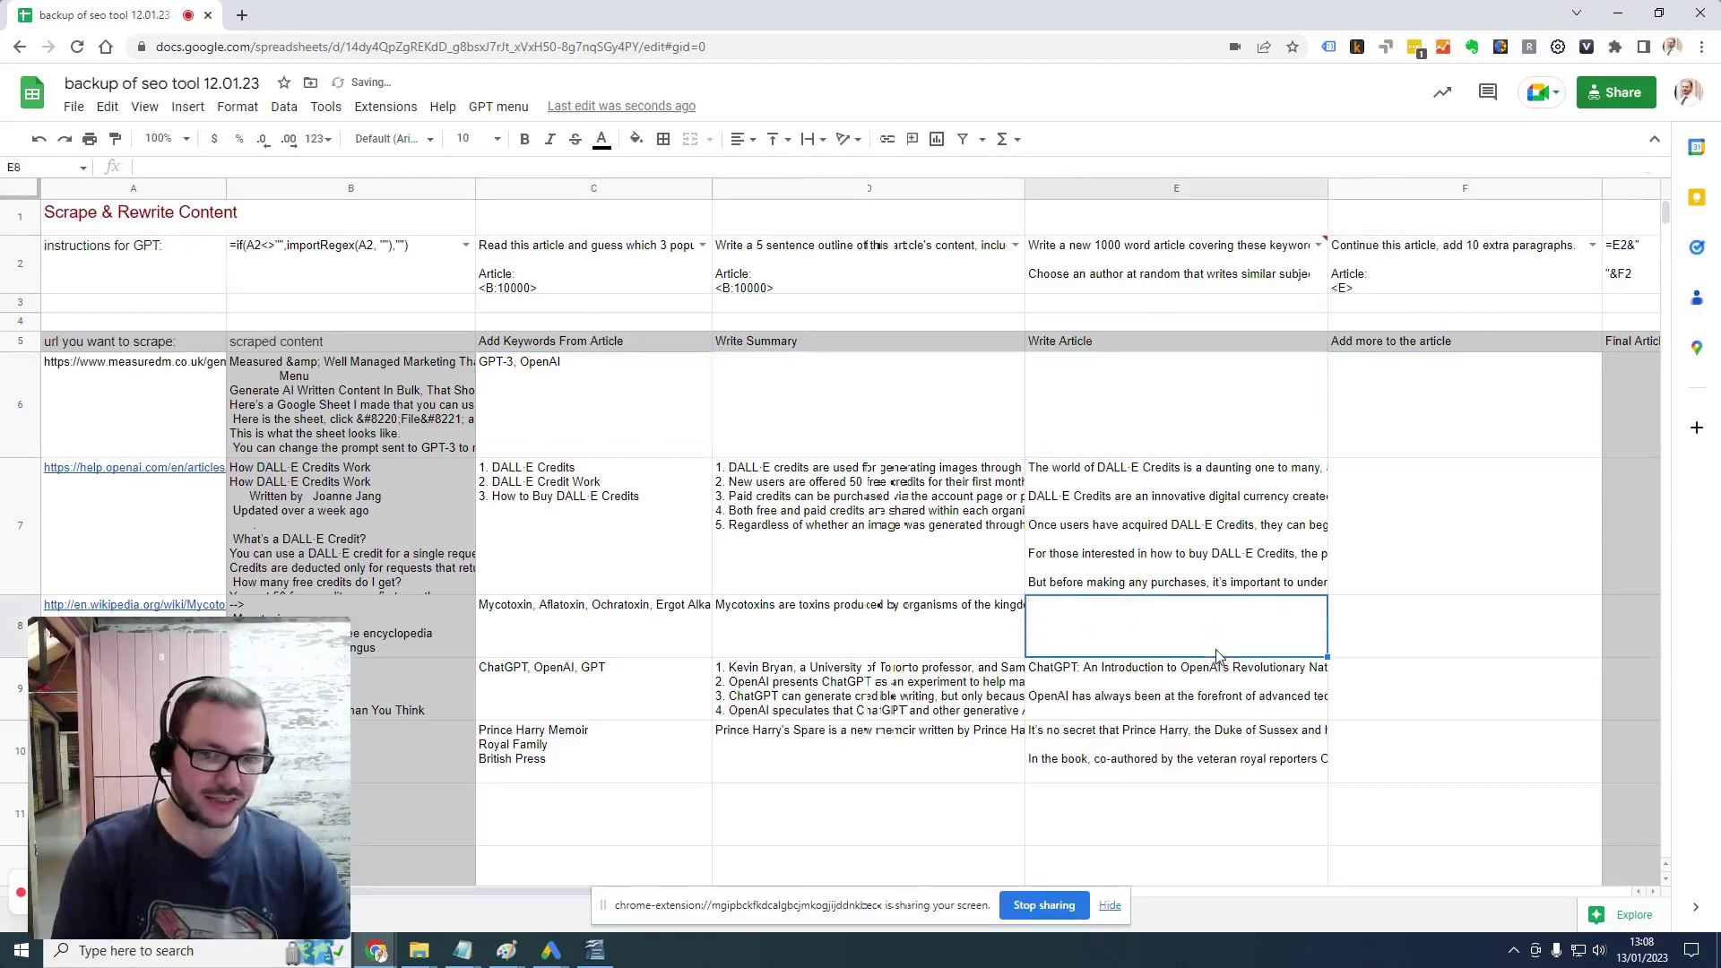
Regenerate the summary for C6 by sending the GPT request
{"action": "left_click", "coordinate": [636, 399]}
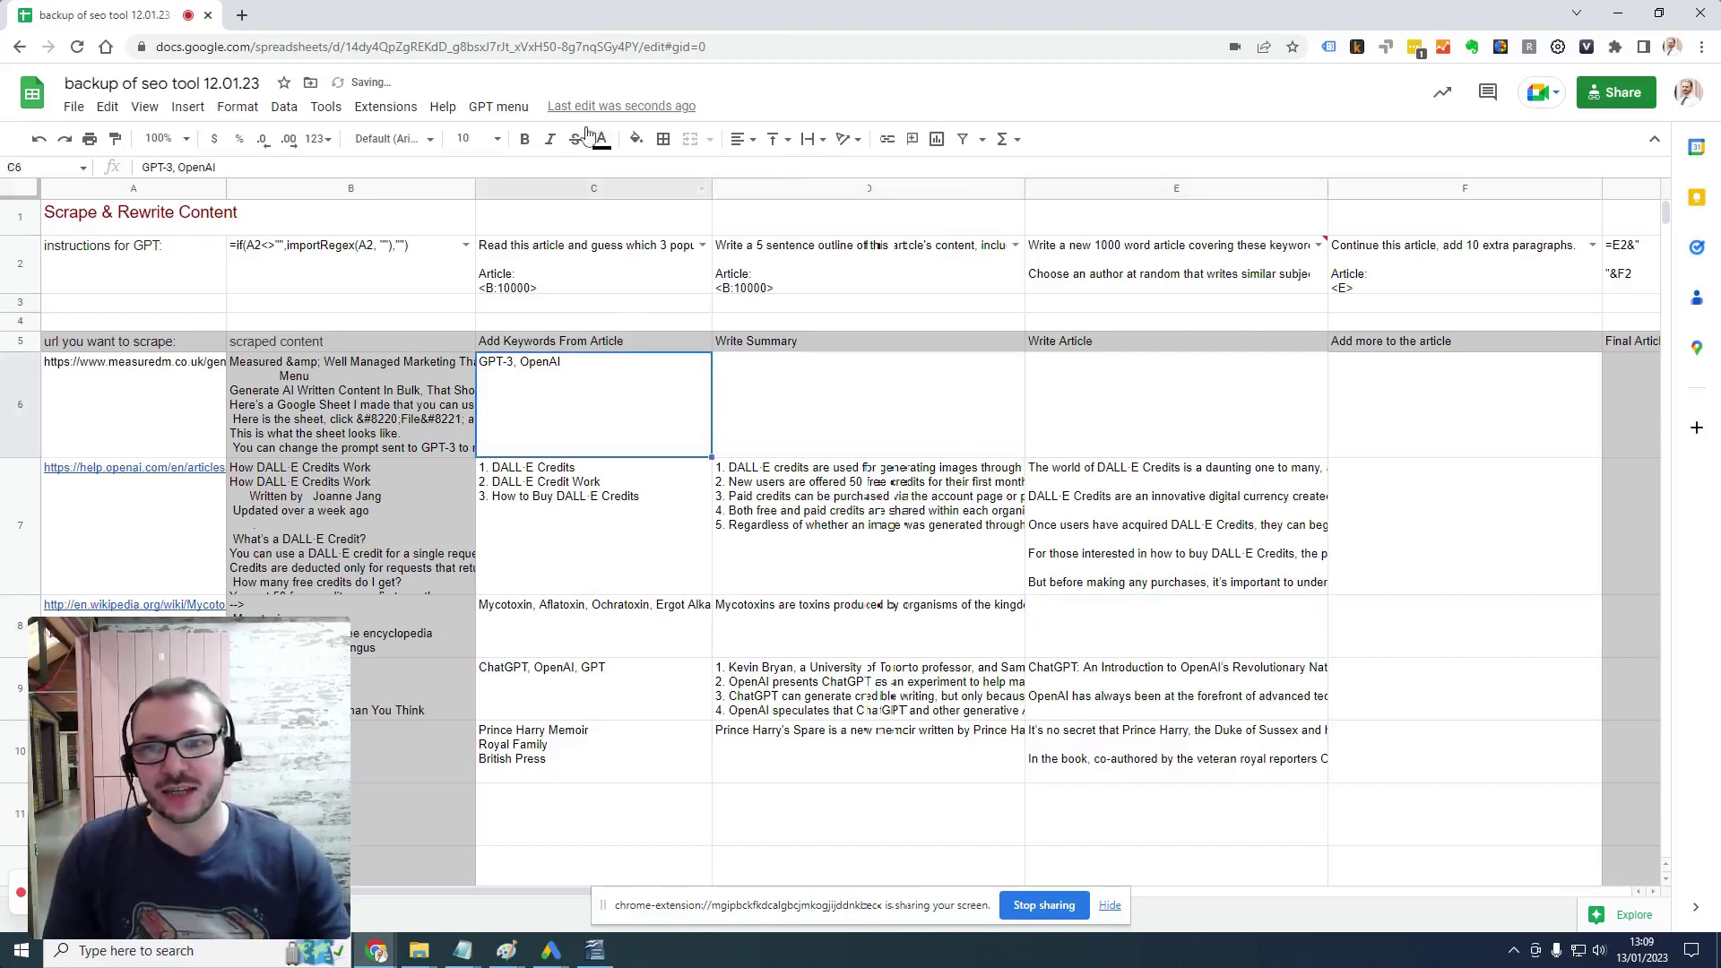
{"action": "left_click", "coordinate": [498, 107]}
{"action": "left_click", "coordinate": [515, 142]}
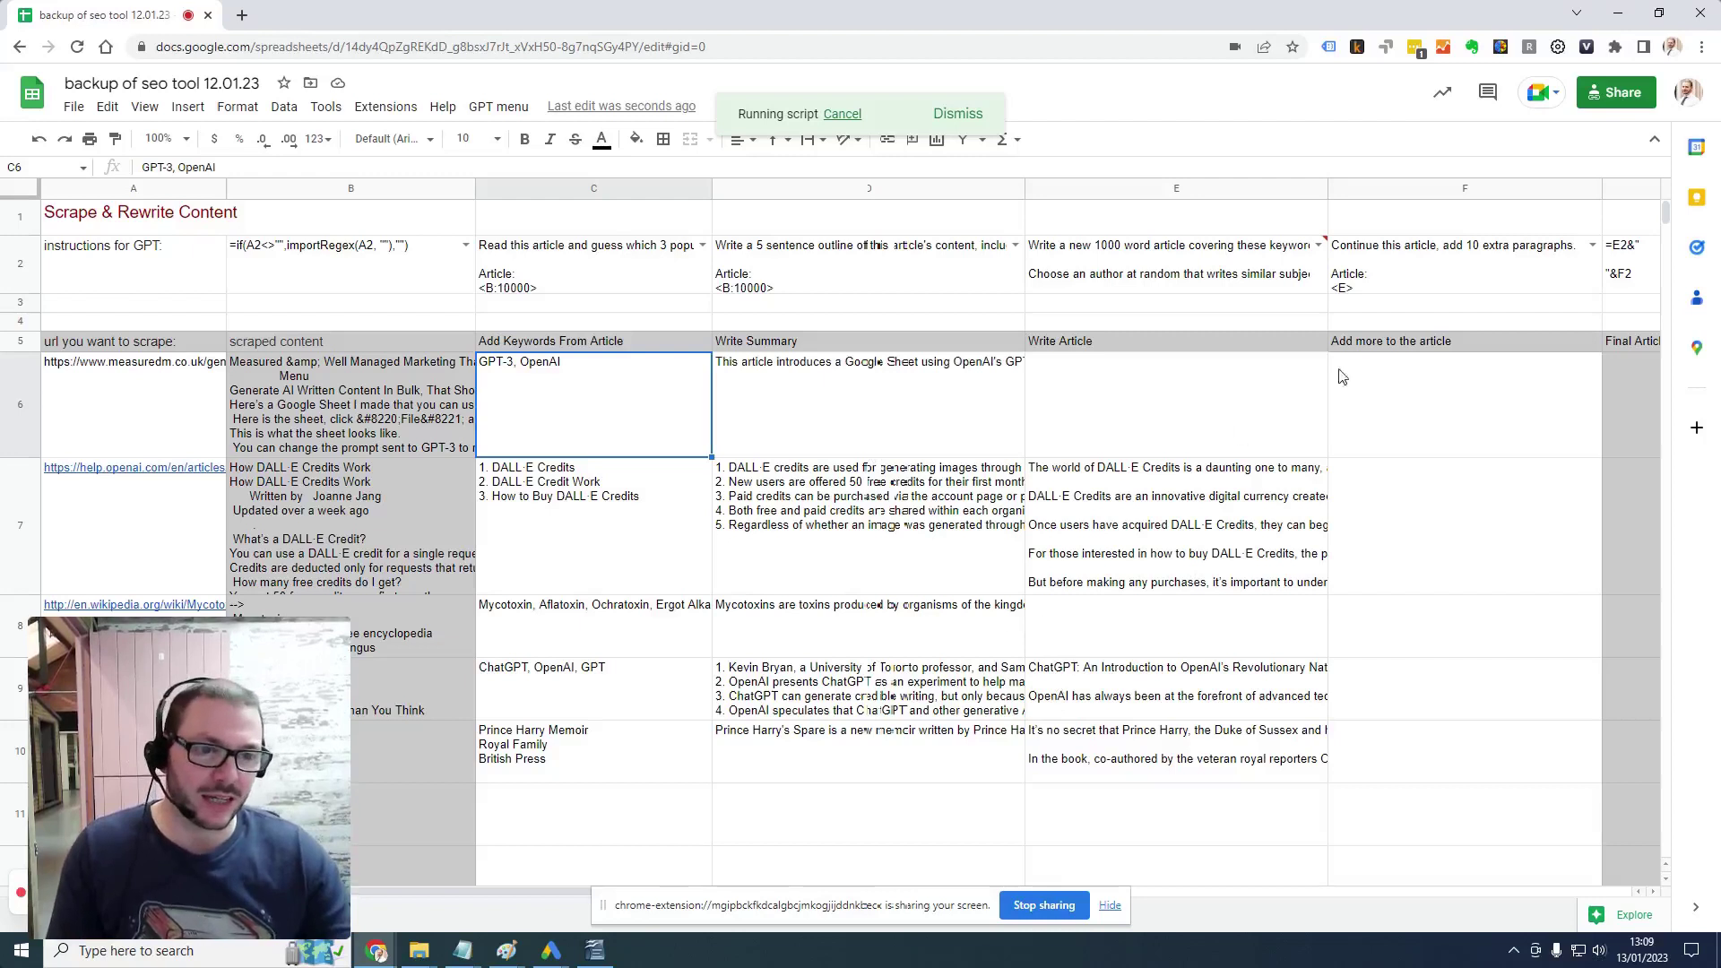
Delete the 'Continue this article, add 10 extra paragraphs.' prompt in F2
{"action": "left_click", "coordinate": [1416, 277]}
{"action": "key", "text": "Delete"}
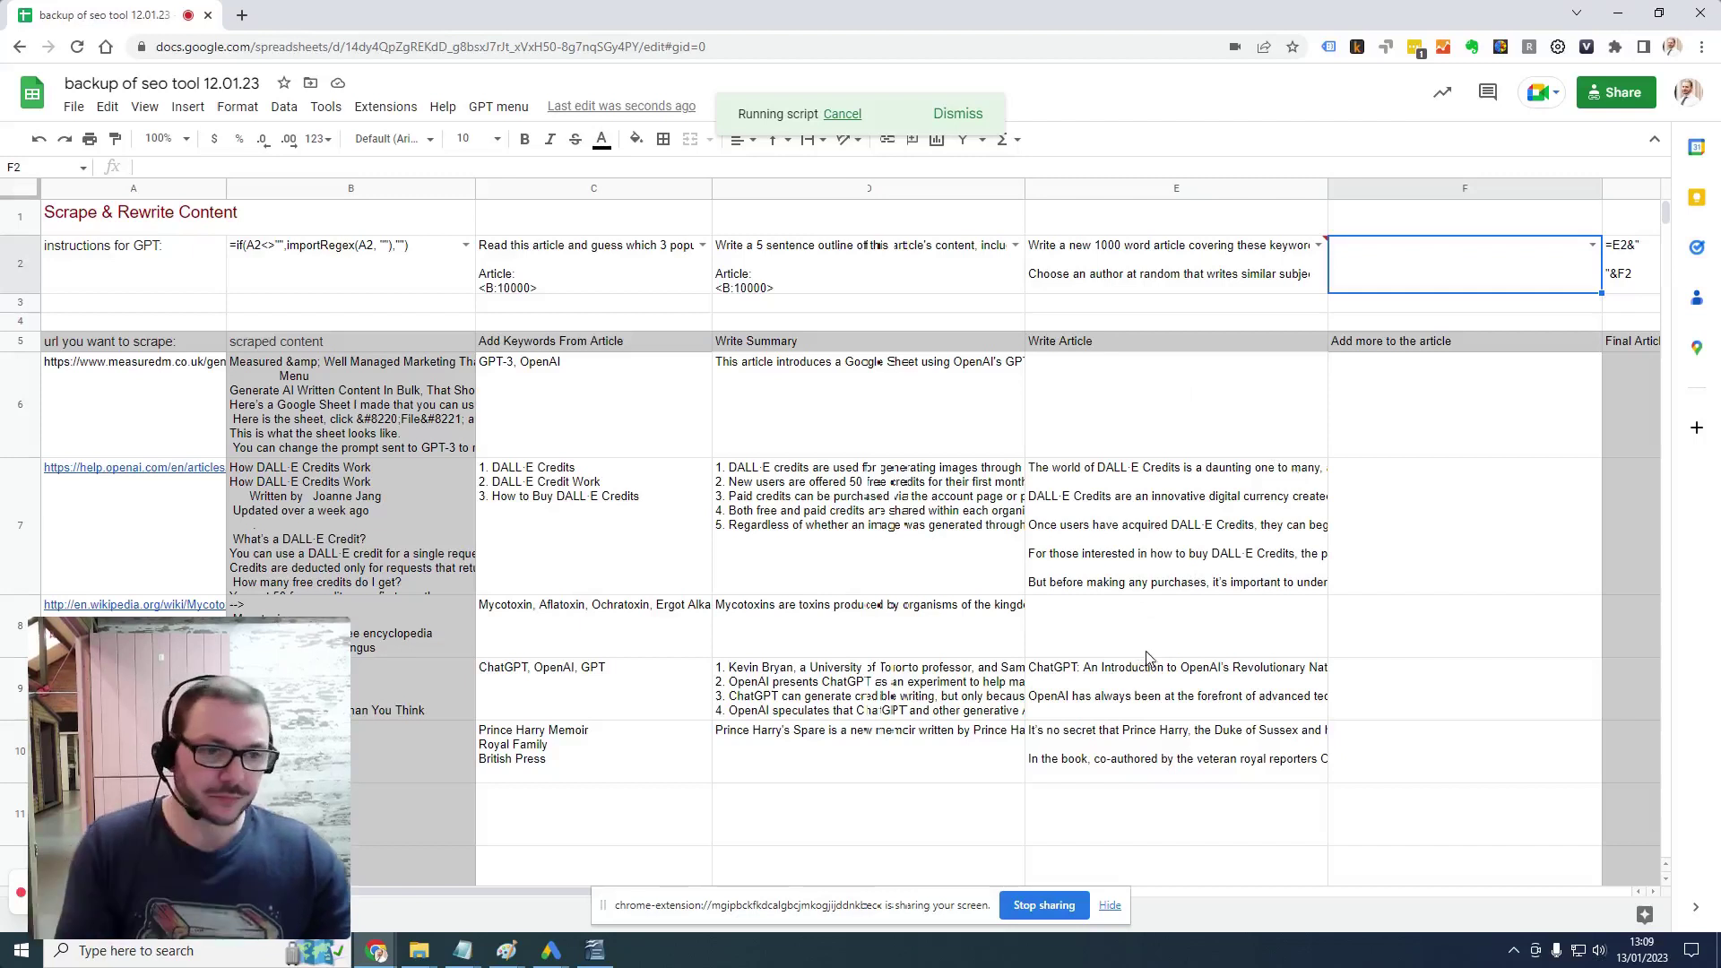
Try the rewrite-using-questions and article-from-summary prompts in E2, checking the keywords placeholder
{"action": "double_click", "coordinate": [1592, 245]}
{"action": "double_click", "coordinate": [1245, 265]}
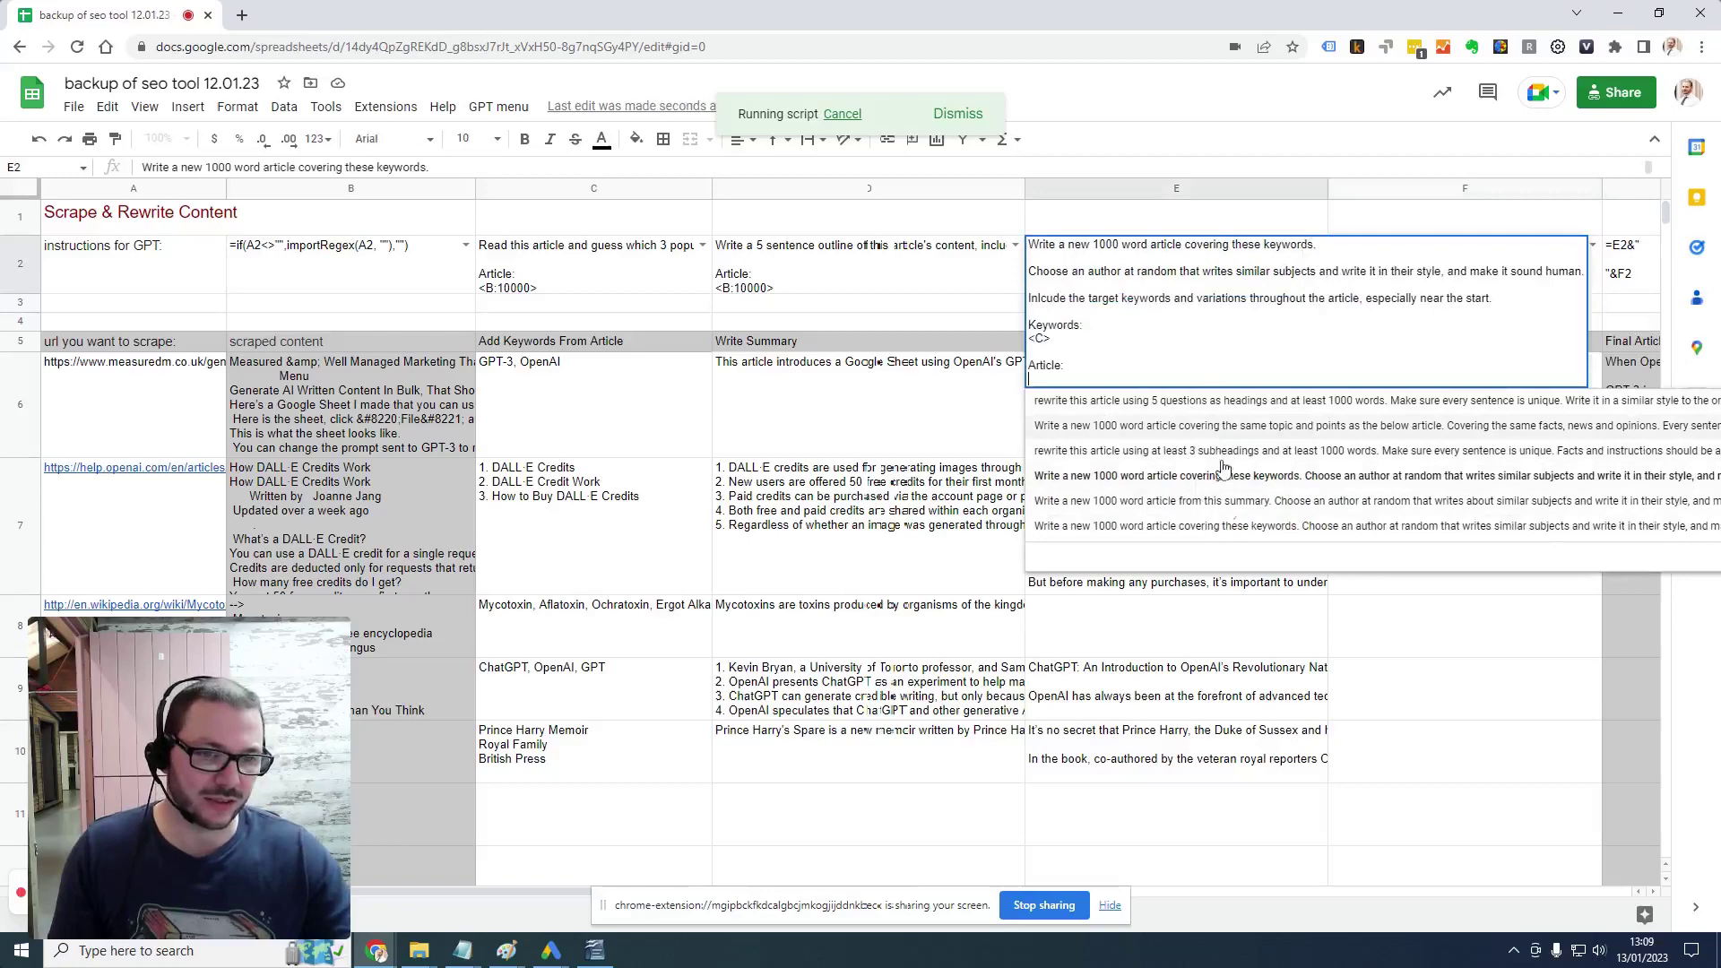
{"action": "left_click", "coordinate": [1210, 406]}
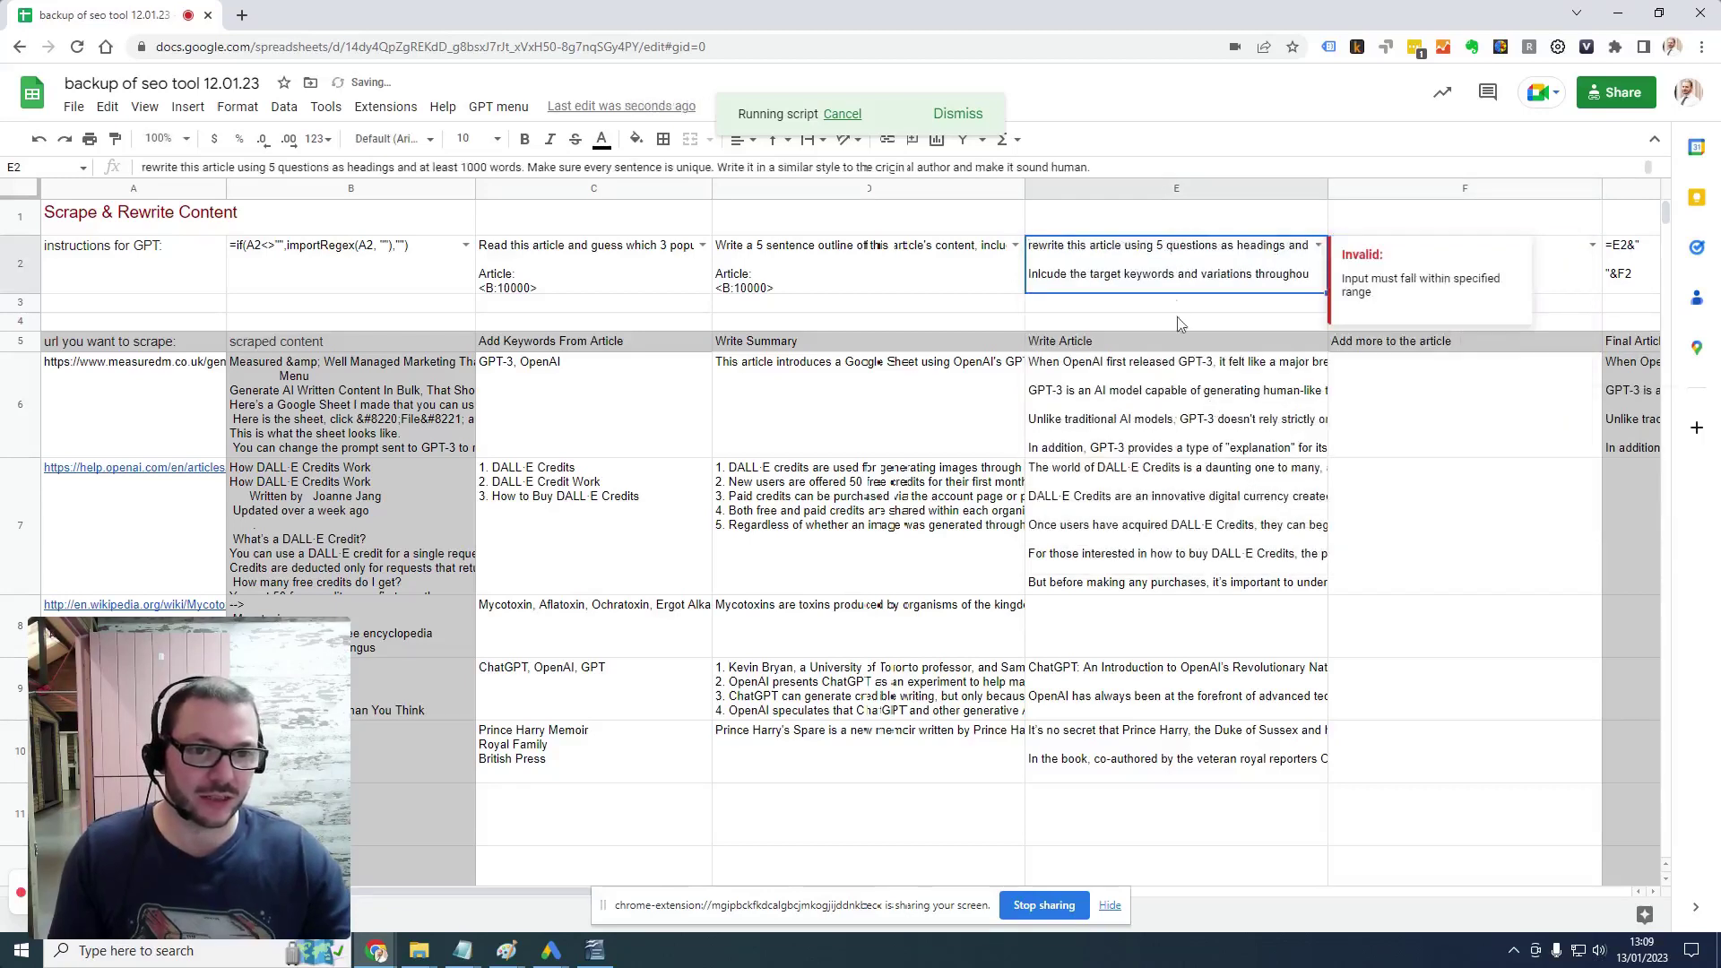
{"action": "double_click", "coordinate": [1178, 269]}
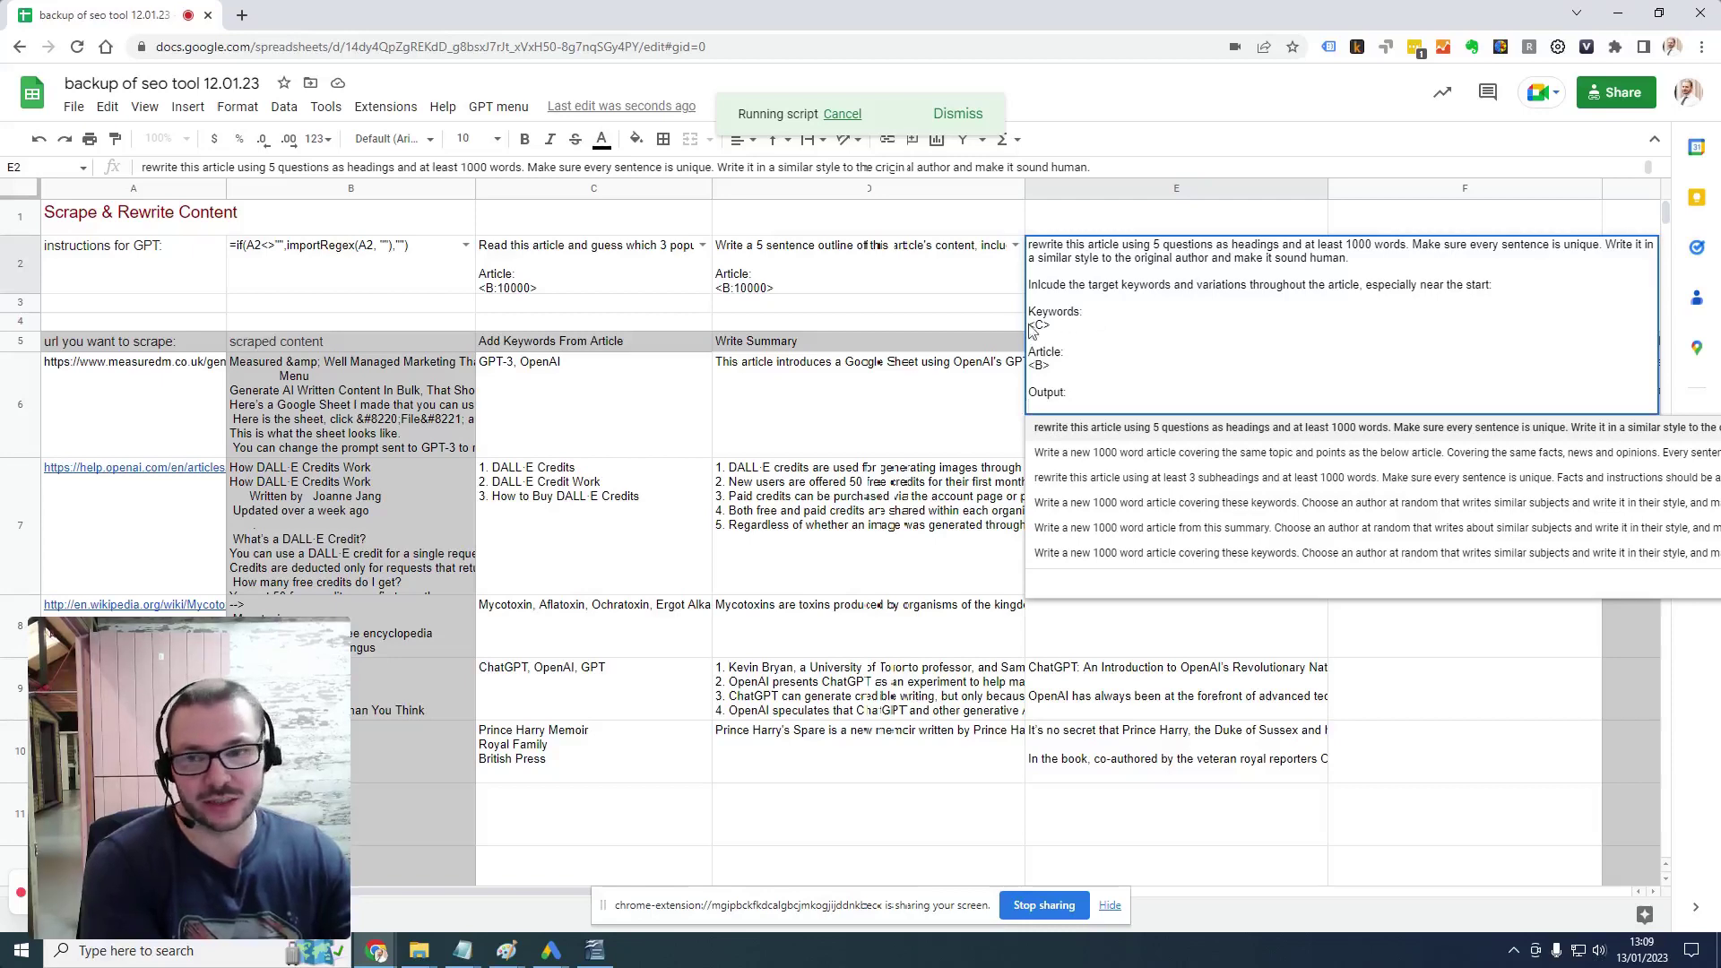
{"action": "mouse_move", "coordinate": [1055, 327]}
{"action": "left_mouse_down"}
{"action": "mouse_move", "coordinate": [1030, 328]}
{"action": "mouse_move", "coordinate": [1031, 368]}
{"action": "left_mouse_up"}
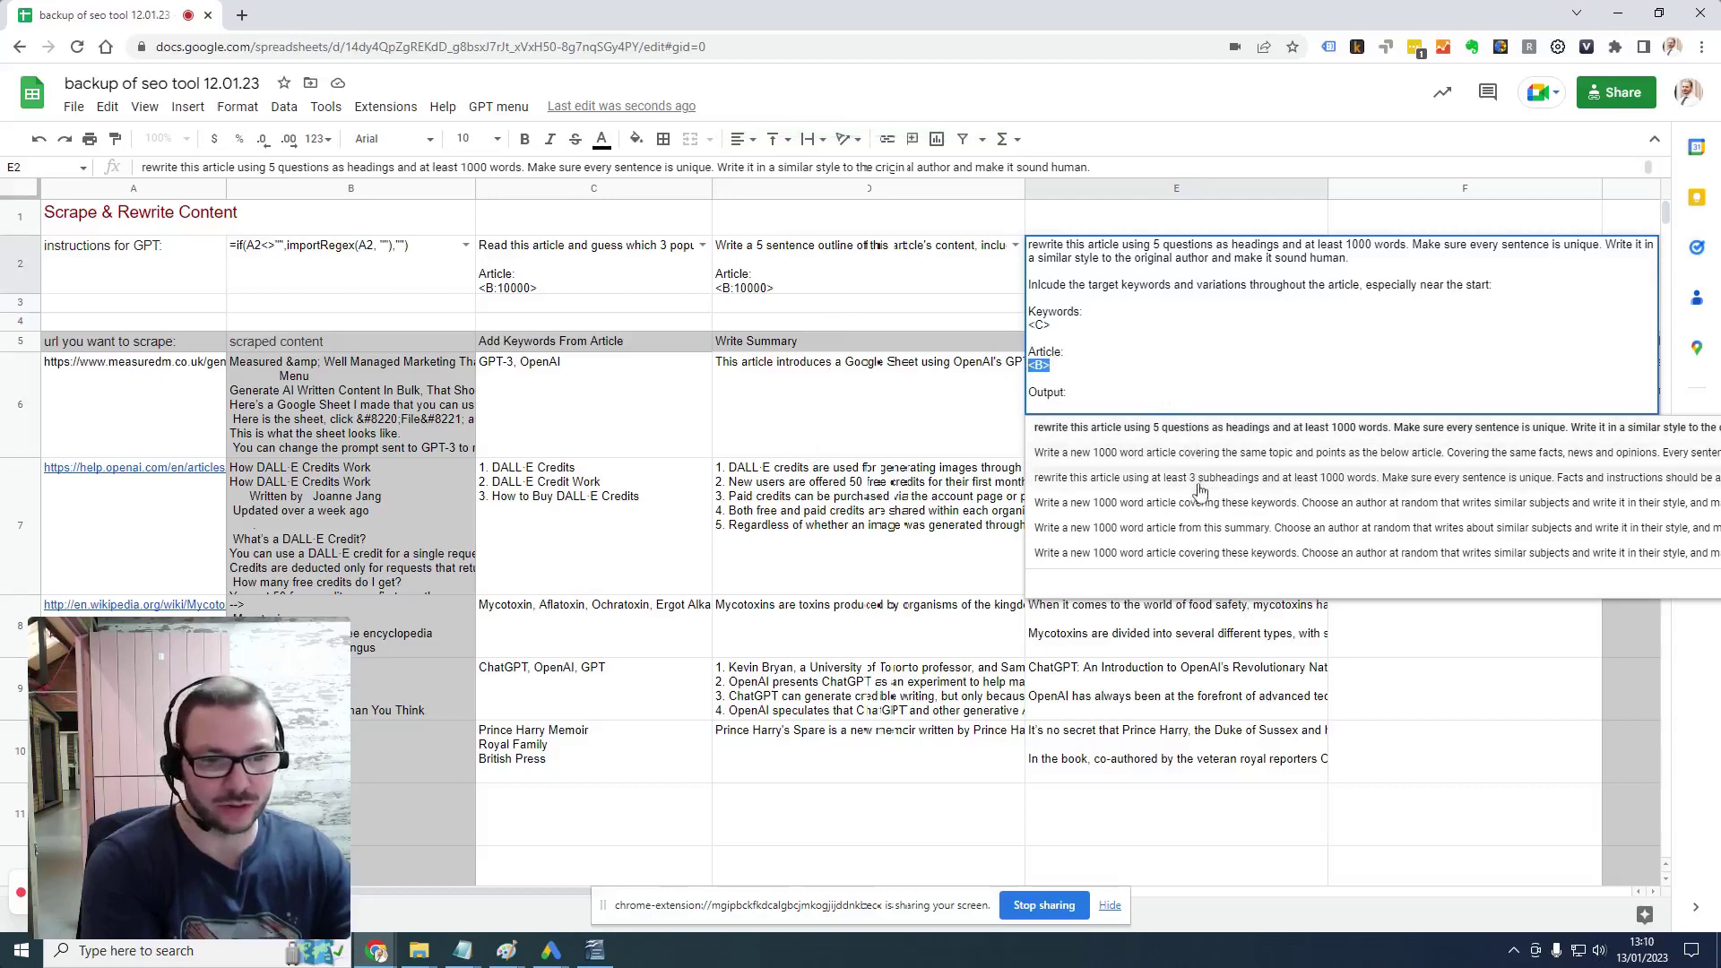
{"action": "left_click", "coordinate": [1207, 528]}
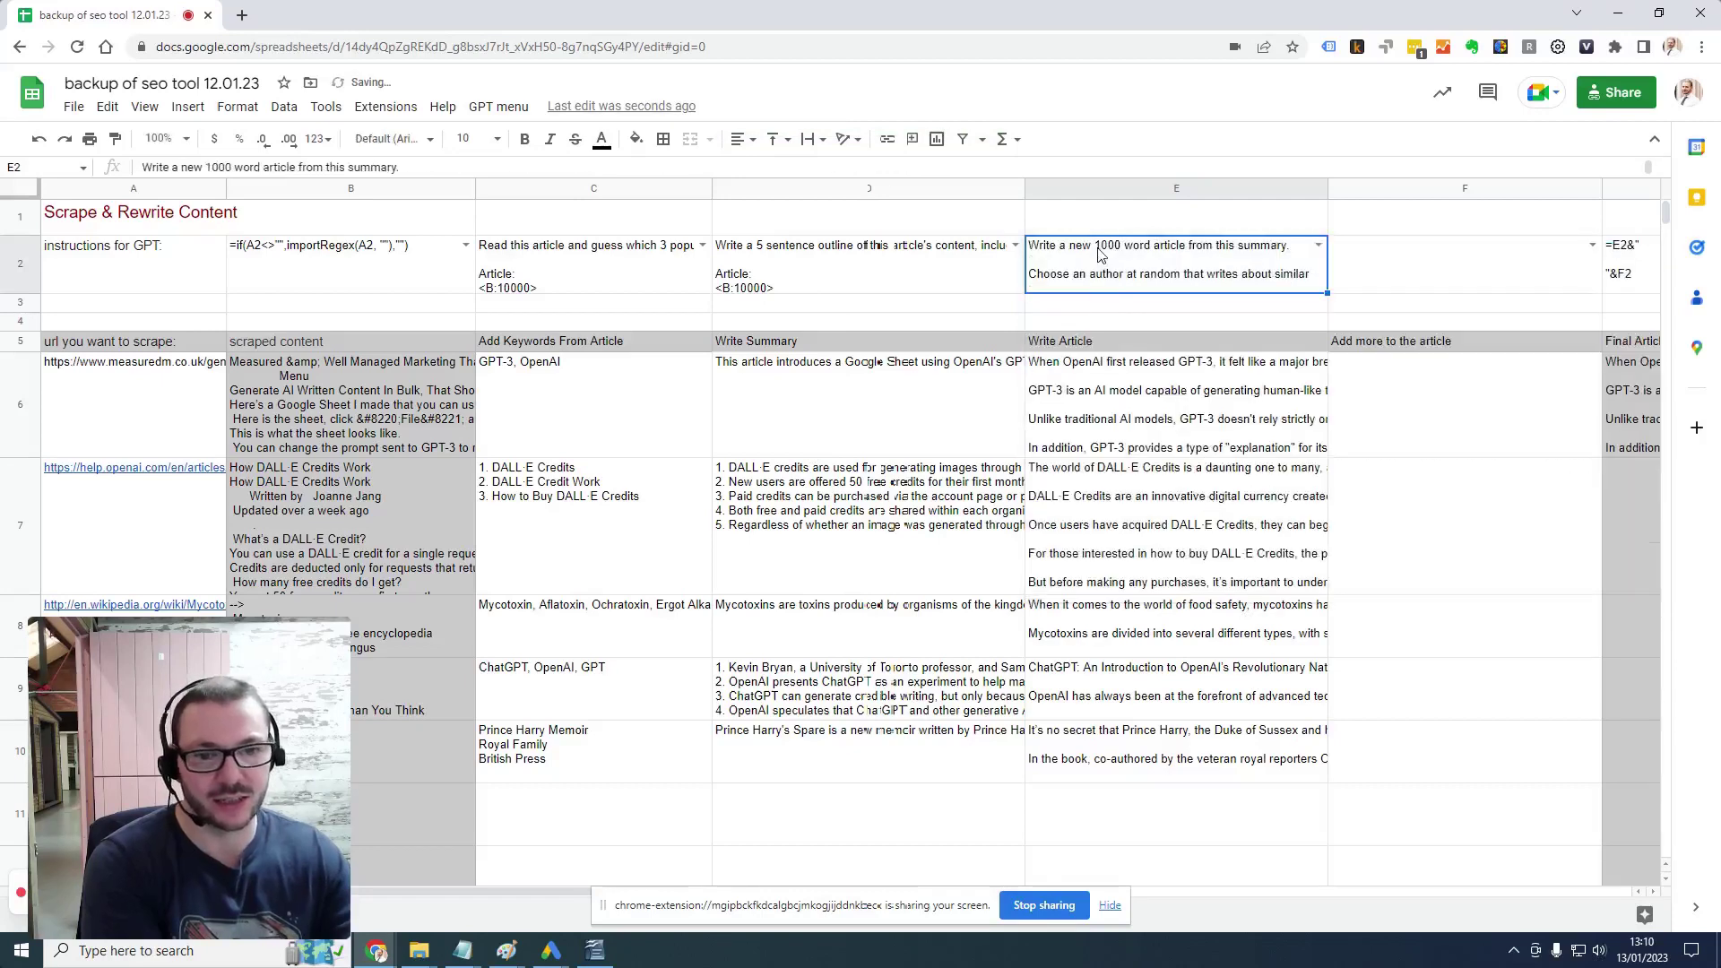
Settle E2 on 'Write a new 1000 word article covering these keywords' and review it
{"action": "double_click", "coordinate": [1099, 256]}
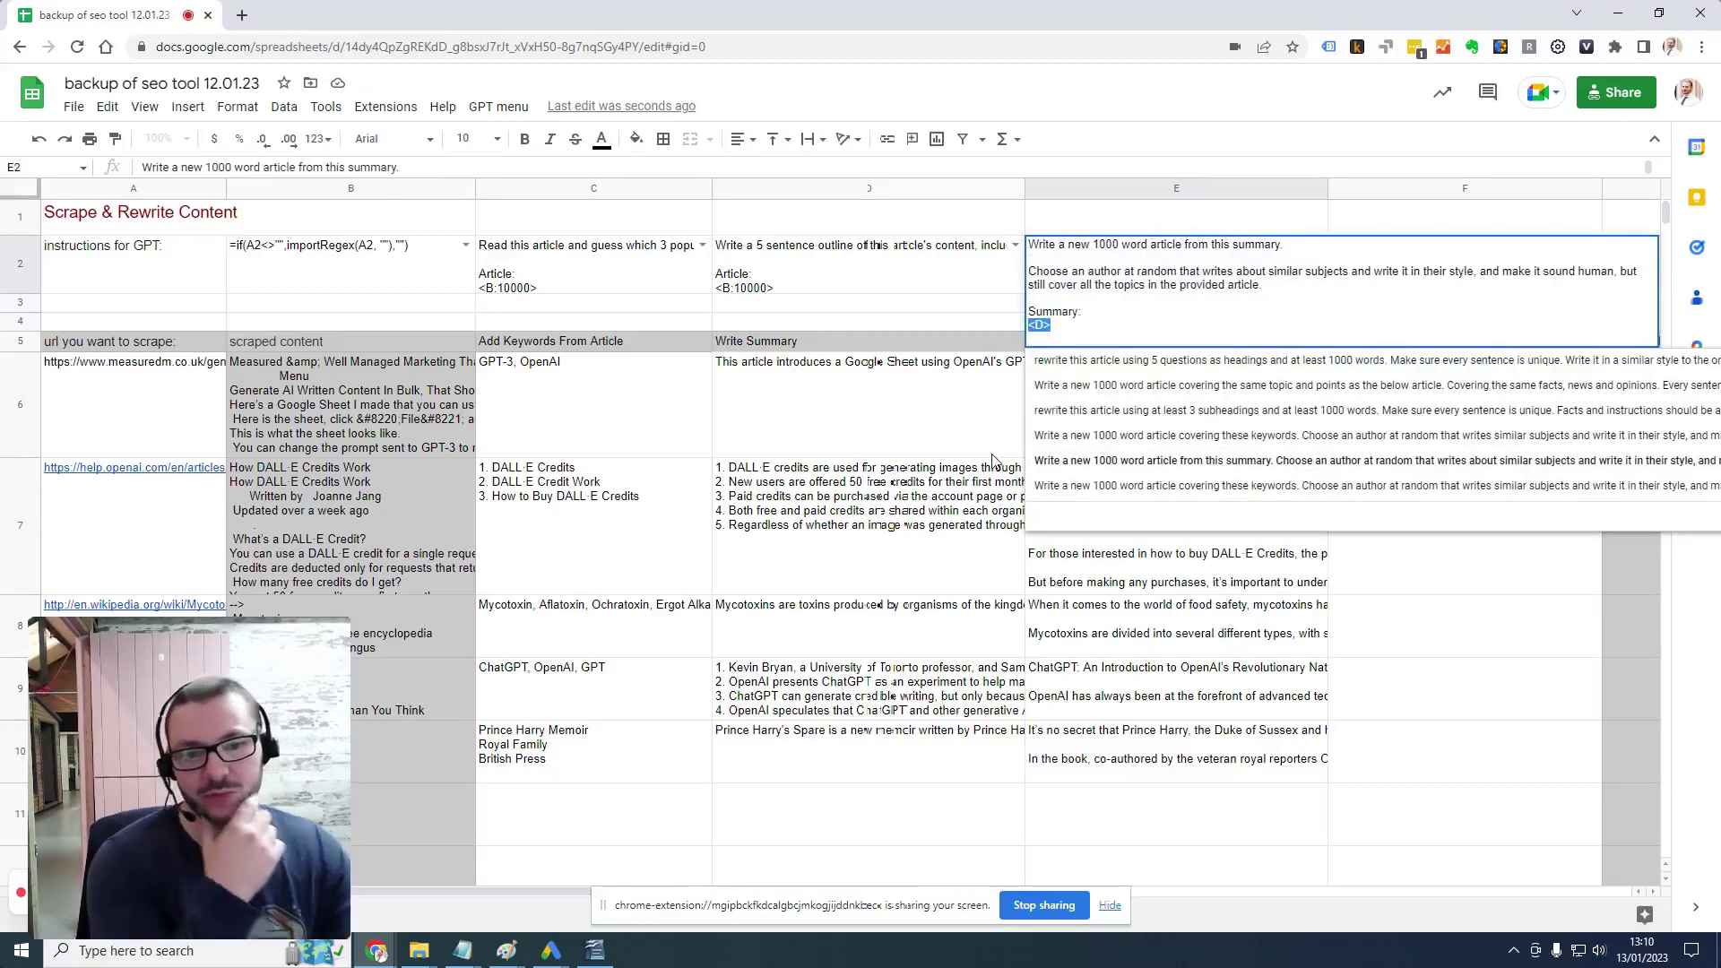
{"action": "left_click", "coordinate": [1127, 490]}
{"action": "mouse_move", "coordinate": [1175, 265]}
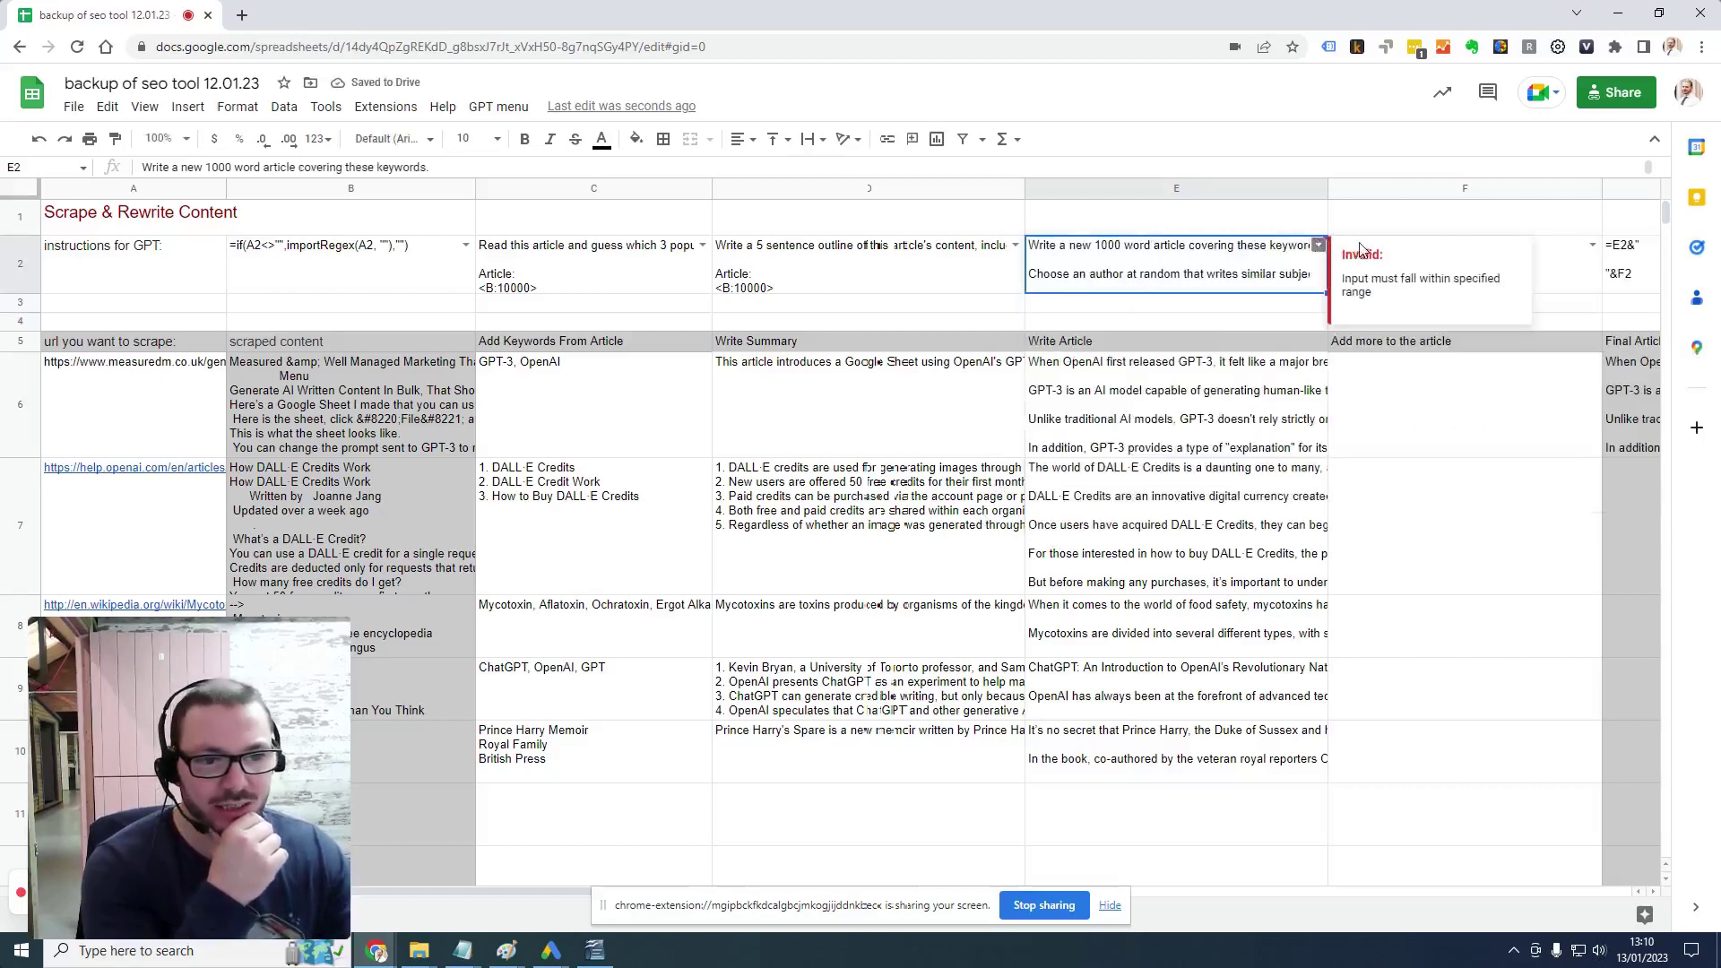
{"action": "double_click", "coordinate": [1207, 268]}
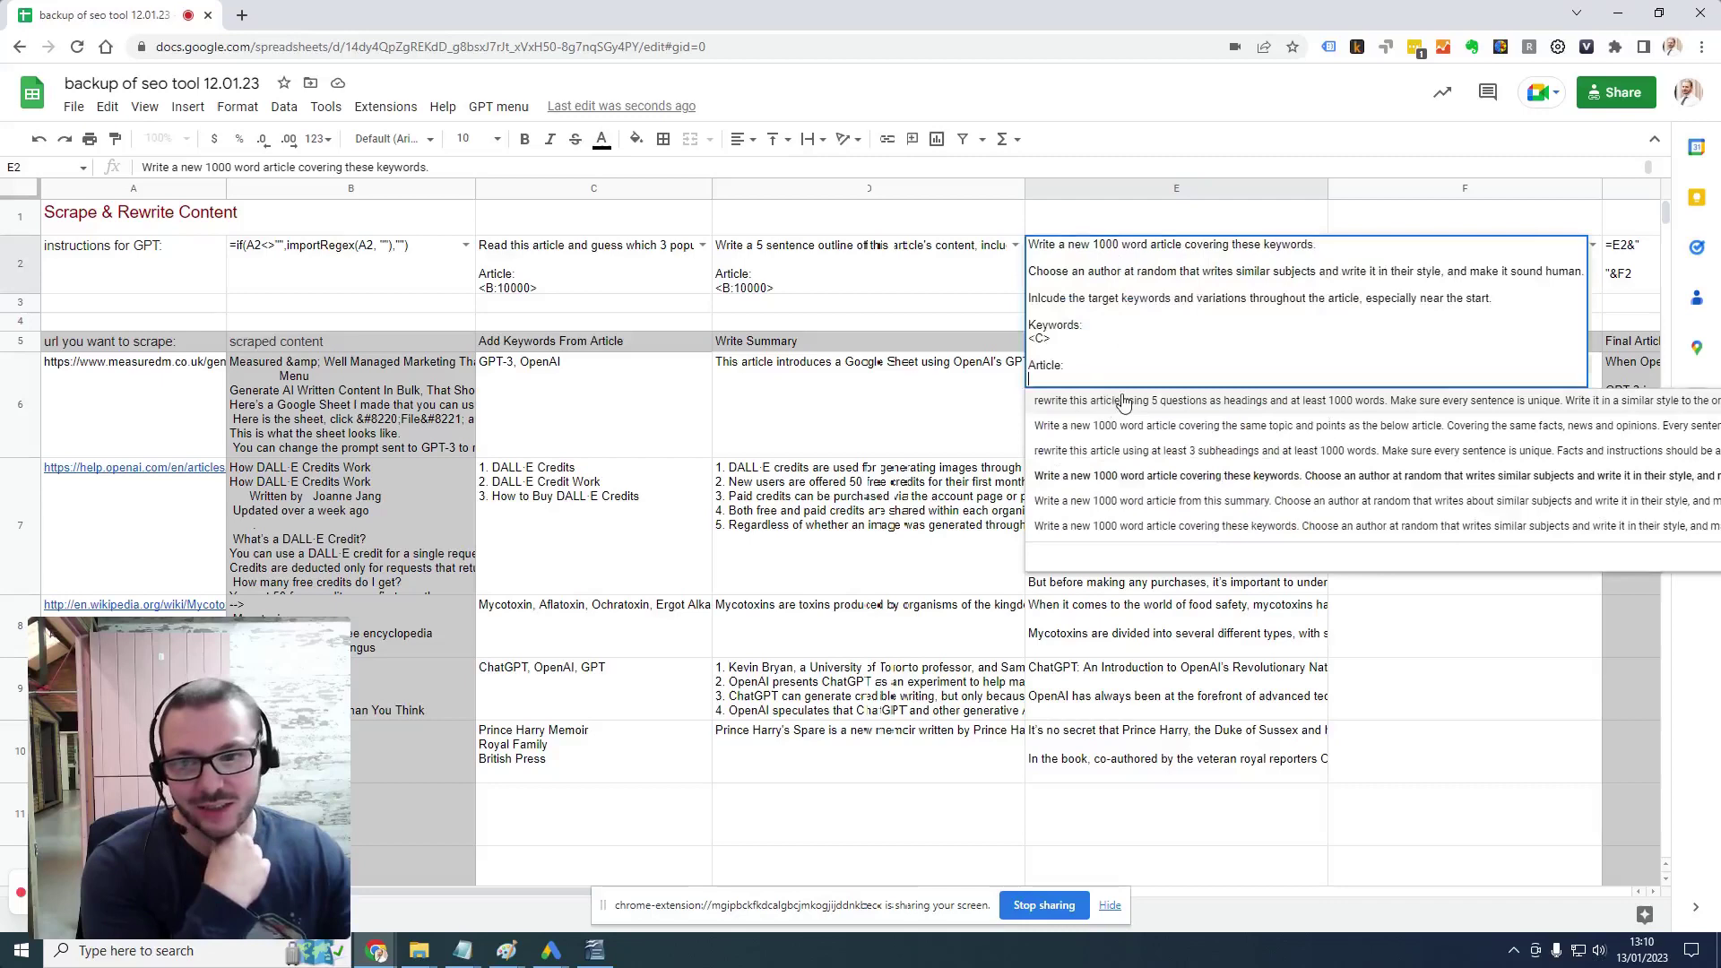
{"action": "left_click", "coordinate": [1055, 215]}
Review the generated articles and confirm the restored continuation prompt in F2
{"action": "left_click", "coordinate": [1142, 444]}
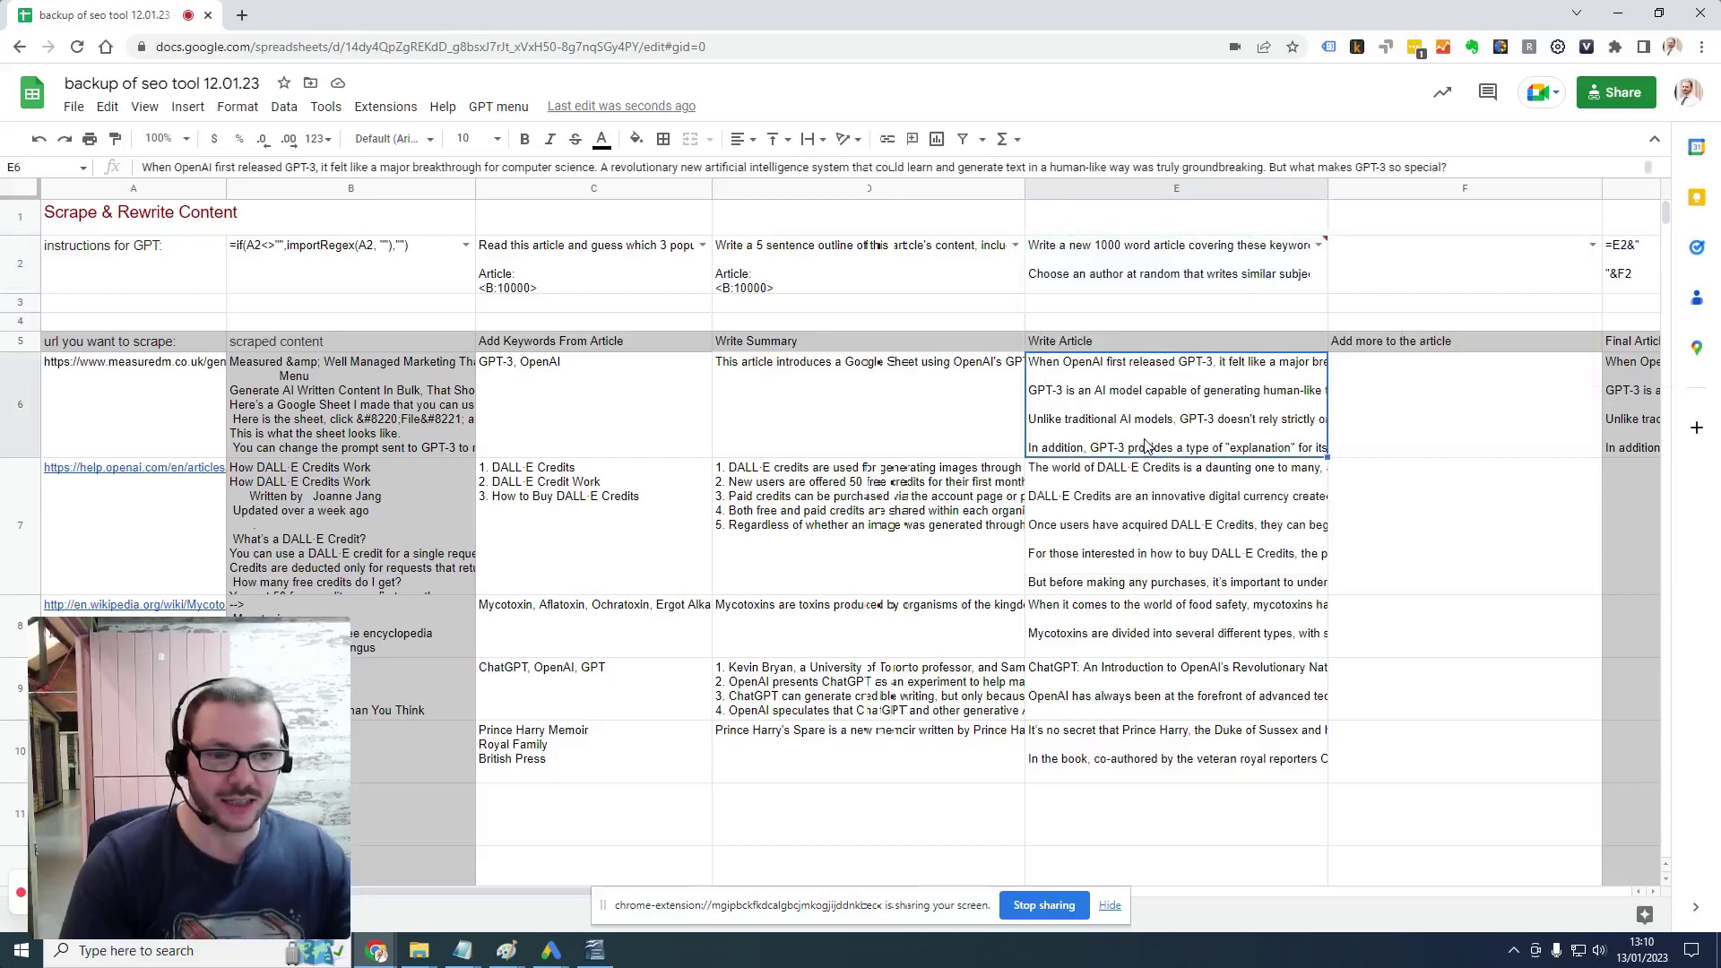
{"action": "scroll", "coordinate": [1143, 443], "scroll_direction": "right", "scroll_amount": 3}
{"action": "scroll", "coordinate": [1144, 443], "scroll_direction": "right", "scroll_amount": 2}
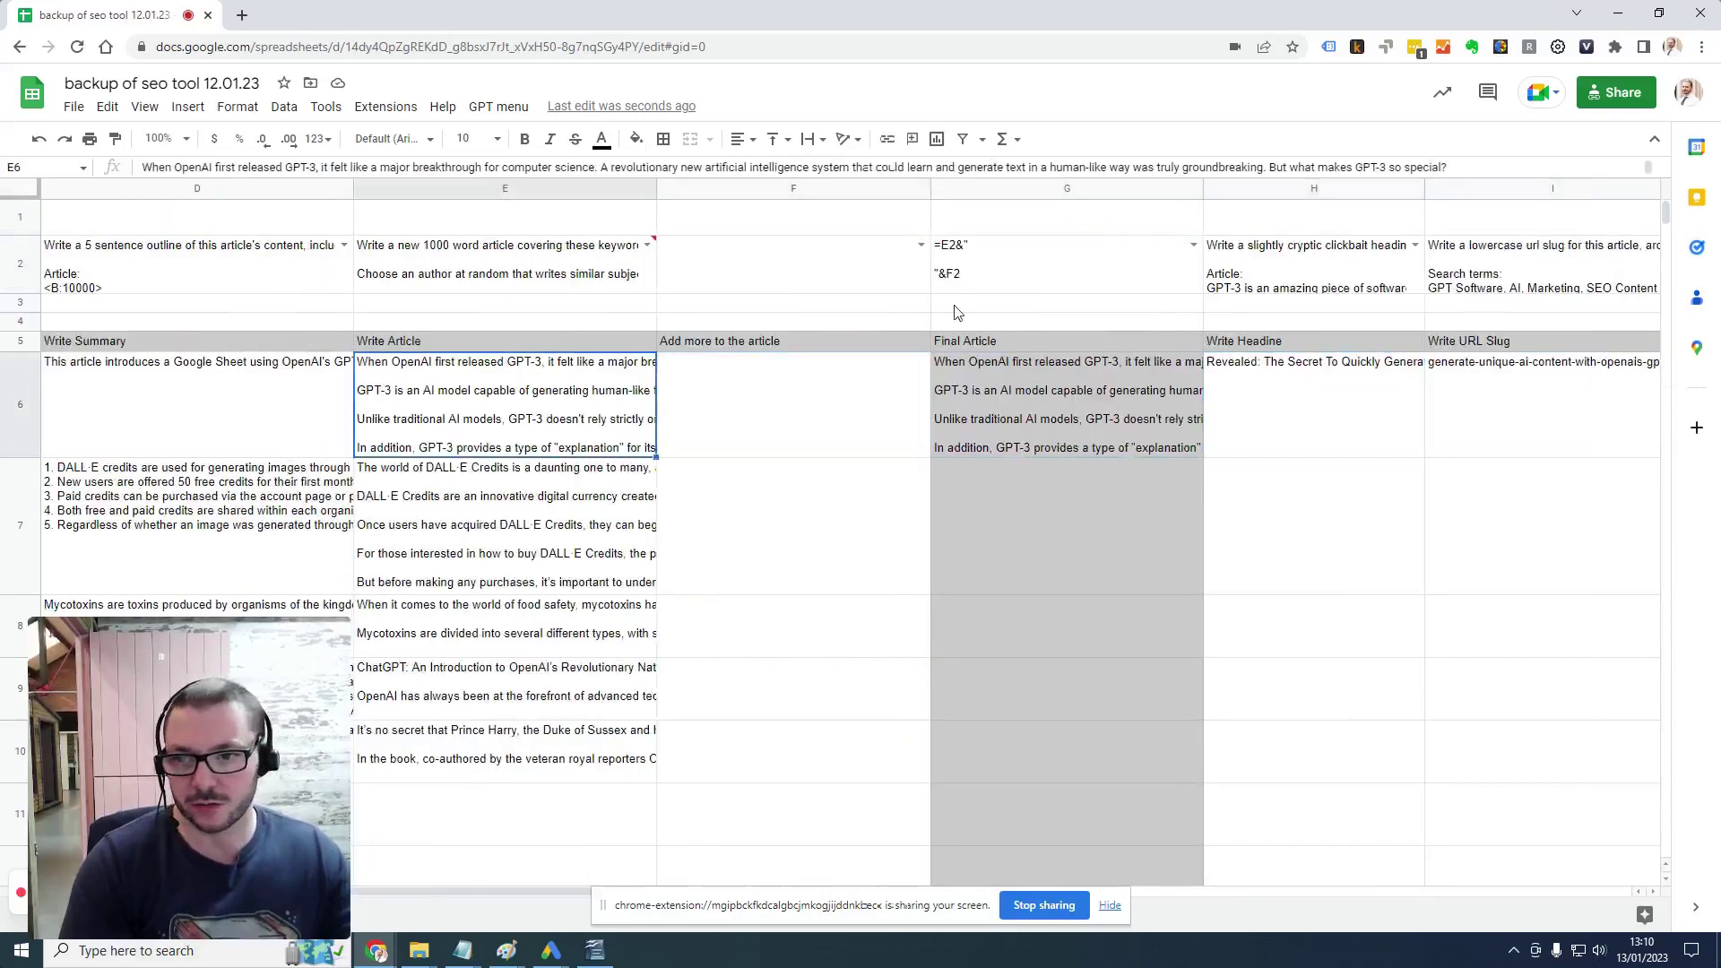
{"action": "key", "text": "Down"}
{"action": "key", "text": "Down"}
{"action": "key", "text": "Down"}
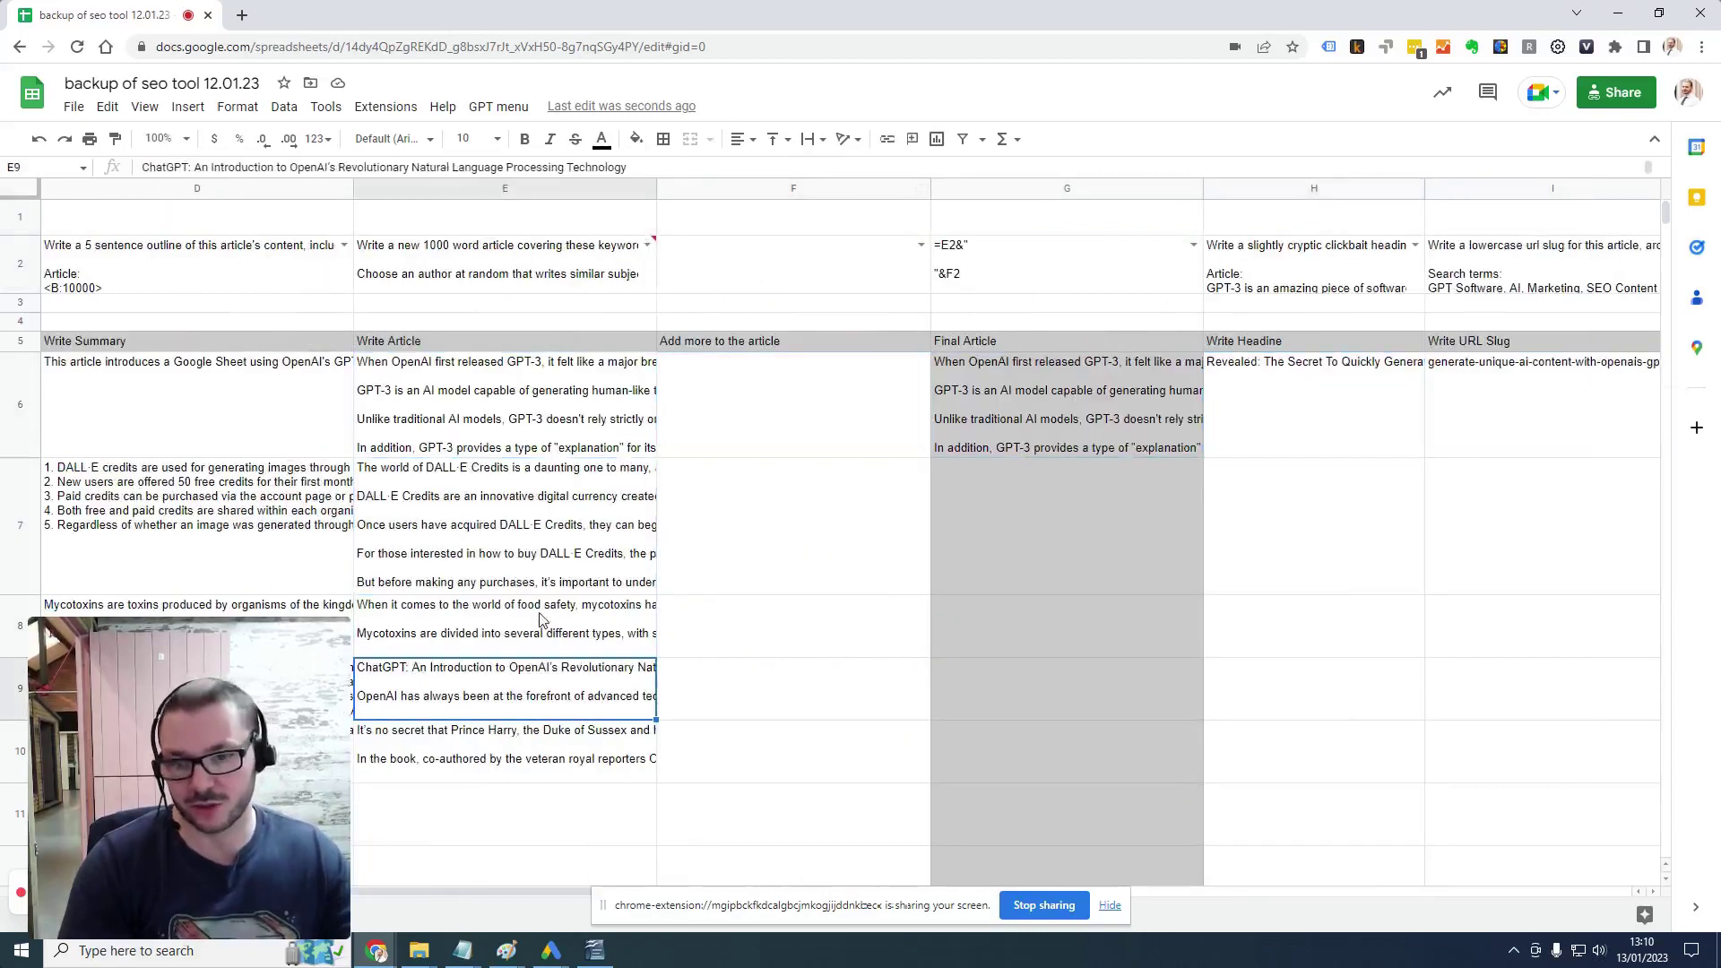
{"action": "left_click", "coordinate": [919, 246]}
{"action": "key", "text": "Return"}
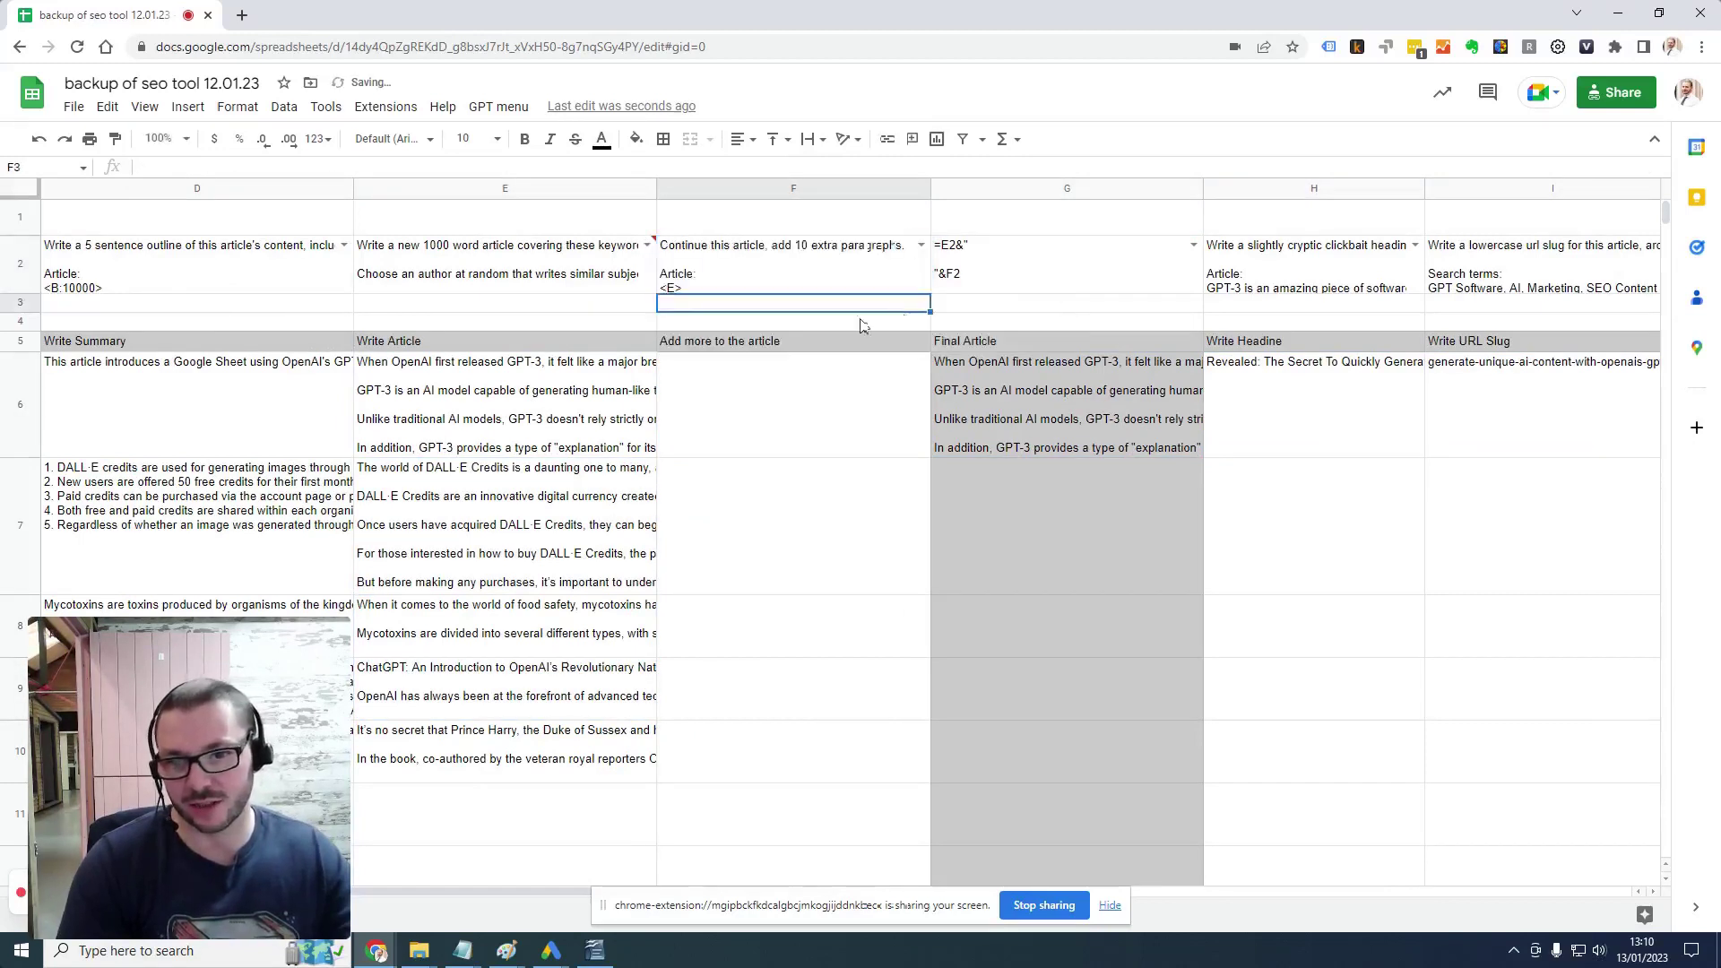
{"action": "left_click", "coordinate": [565, 437]}
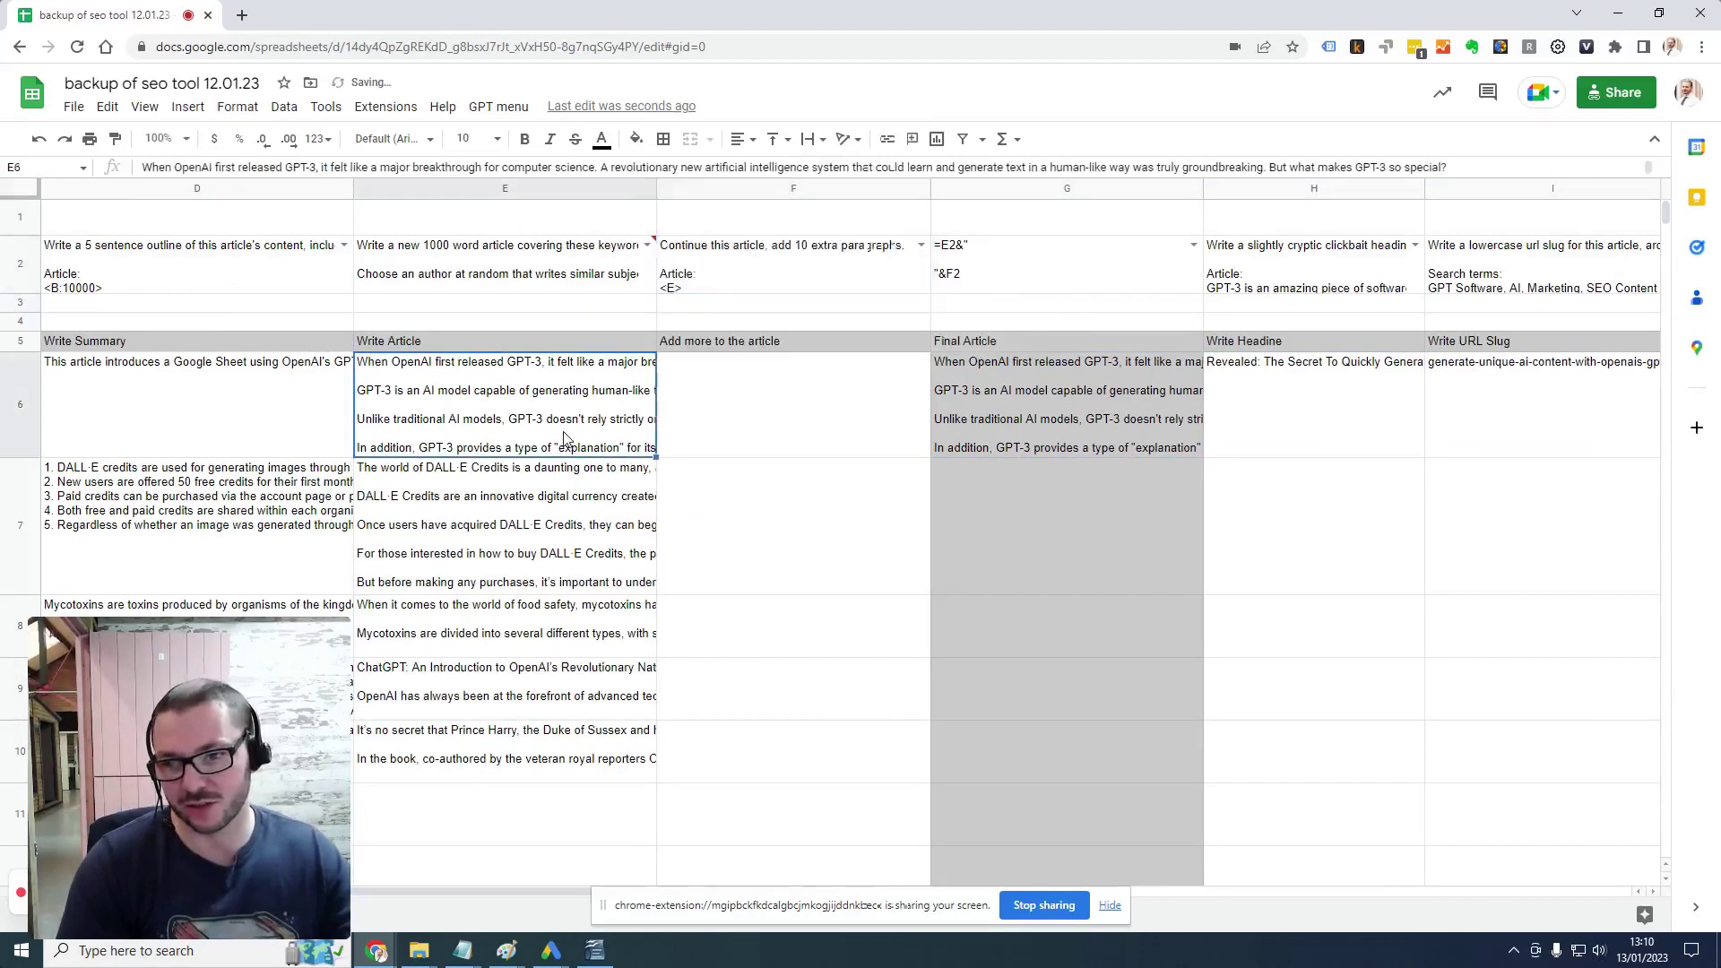
Run GPT generation on F6 to add extra paragraphs to the first article
{"action": "left_click", "coordinate": [720, 444]}
{"action": "left_click", "coordinate": [499, 107]}
{"action": "left_click", "coordinate": [500, 138]}
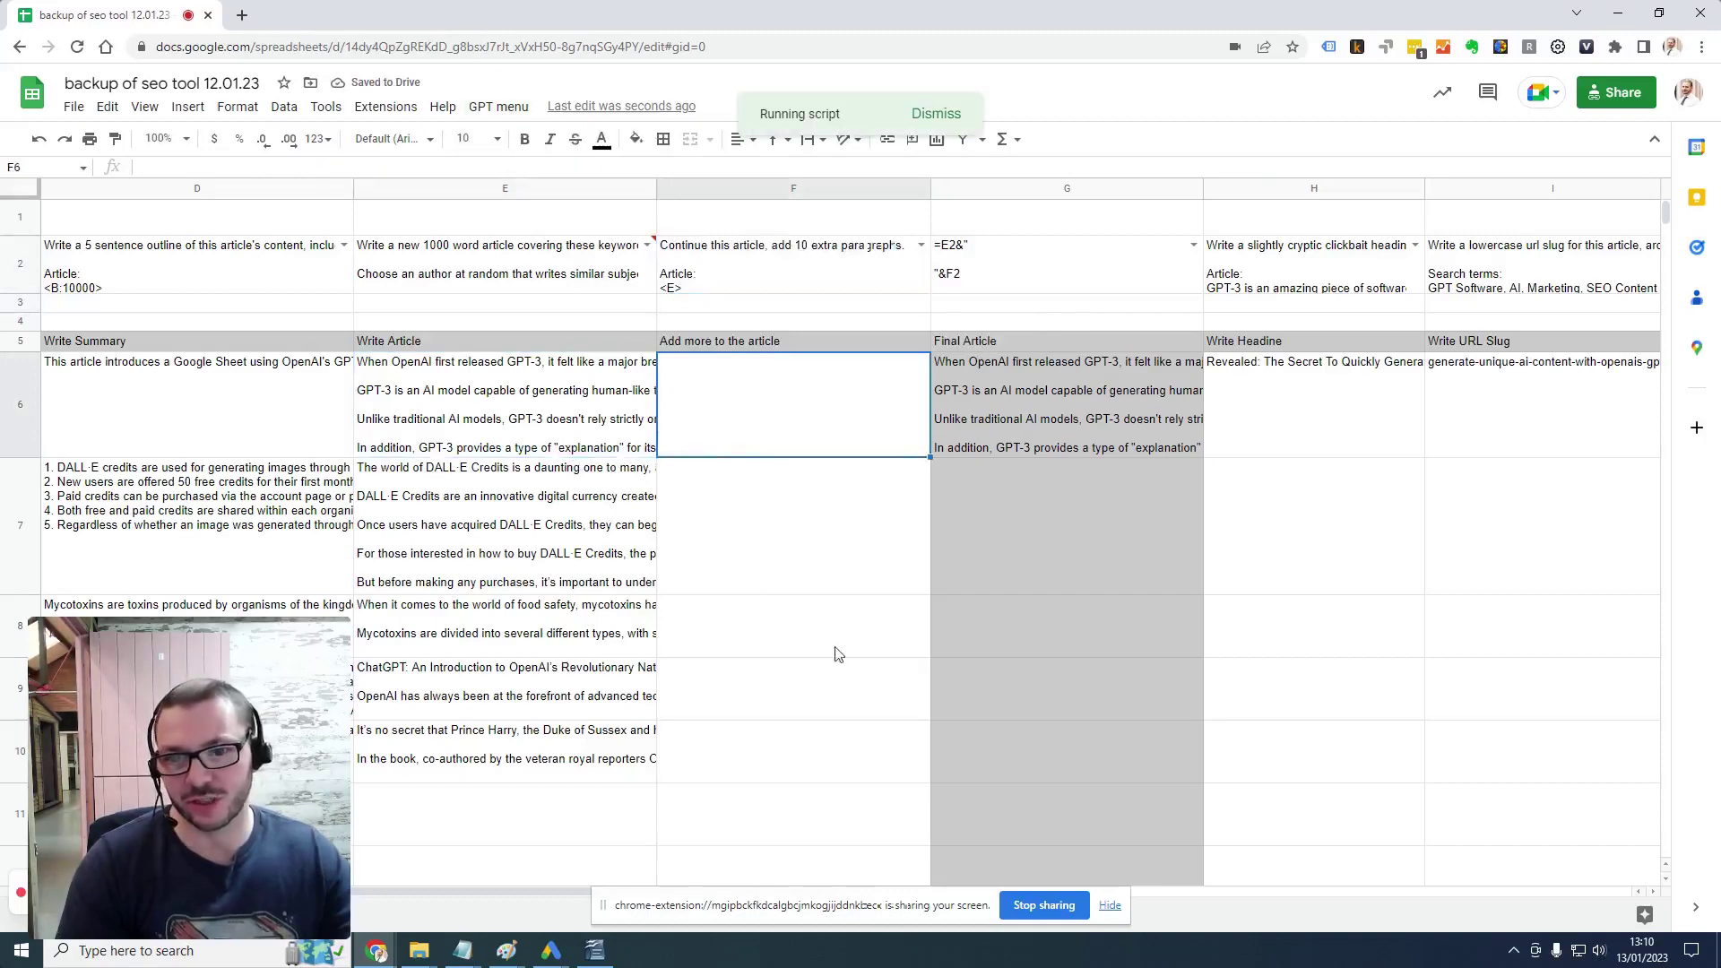
{"action": "key", "text": "Right"}
{"action": "key", "text": "Right"}
{"action": "key", "text": "Right"}
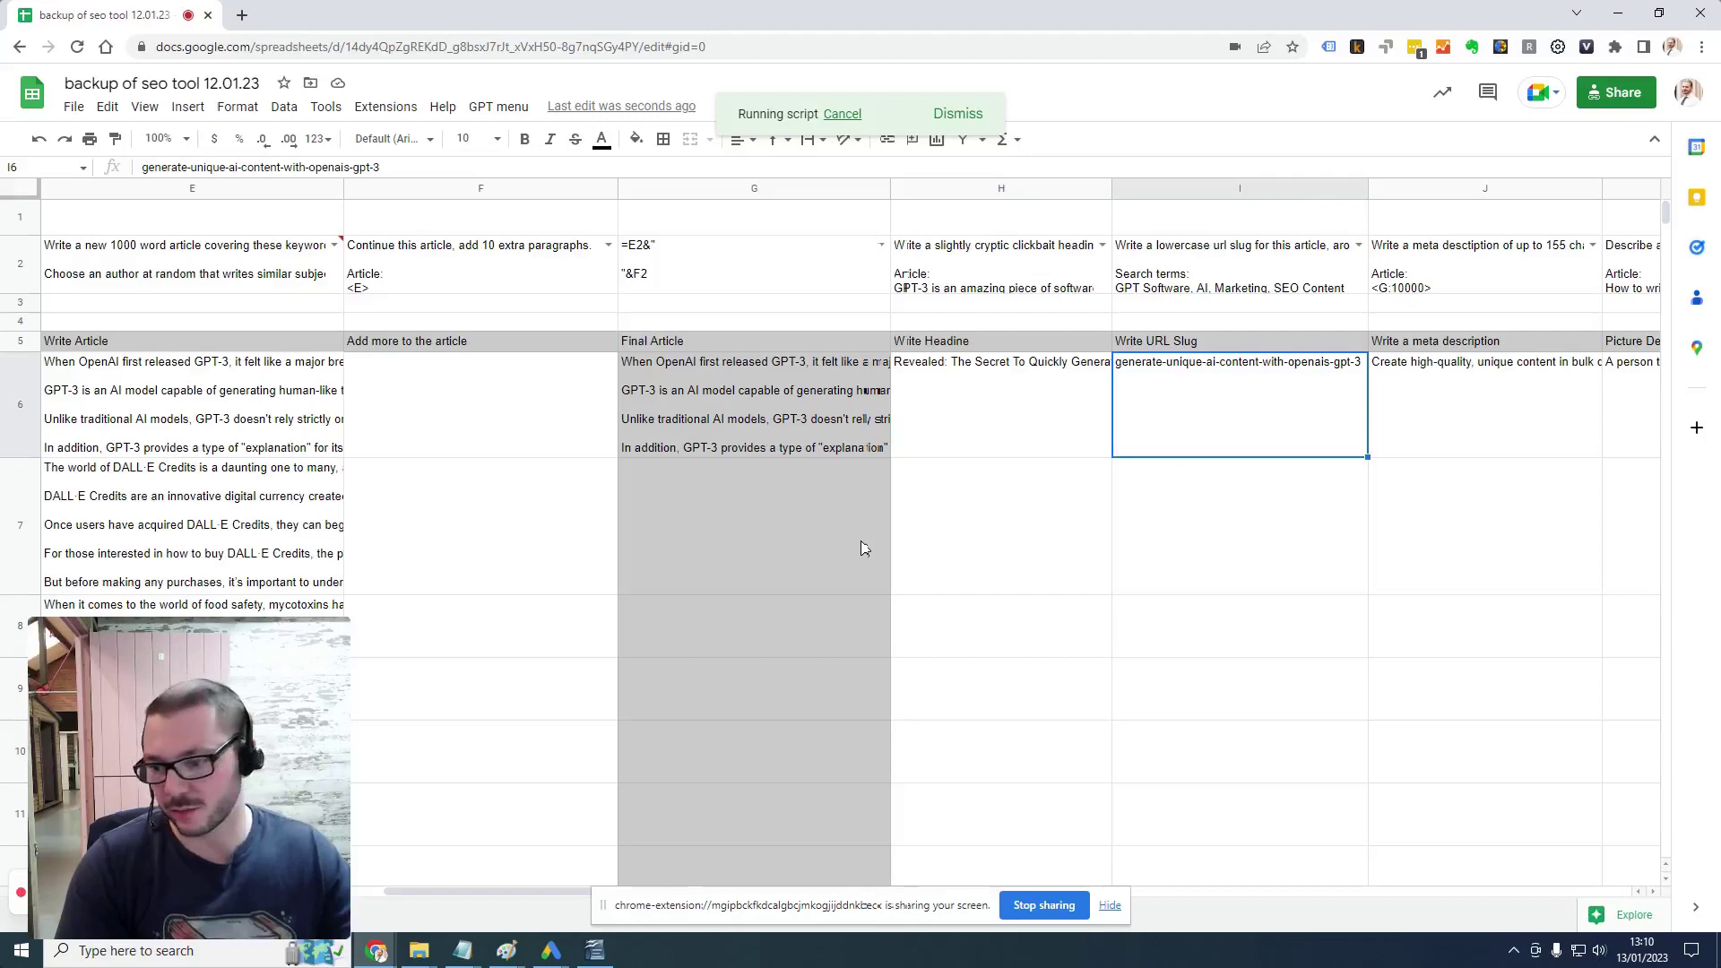
Inspect the first URL's DALL-E image and its link, then move back along row 6
{"action": "key", "text": "Right"}
{"action": "key", "text": "Right"}
{"action": "key", "text": "Right"}
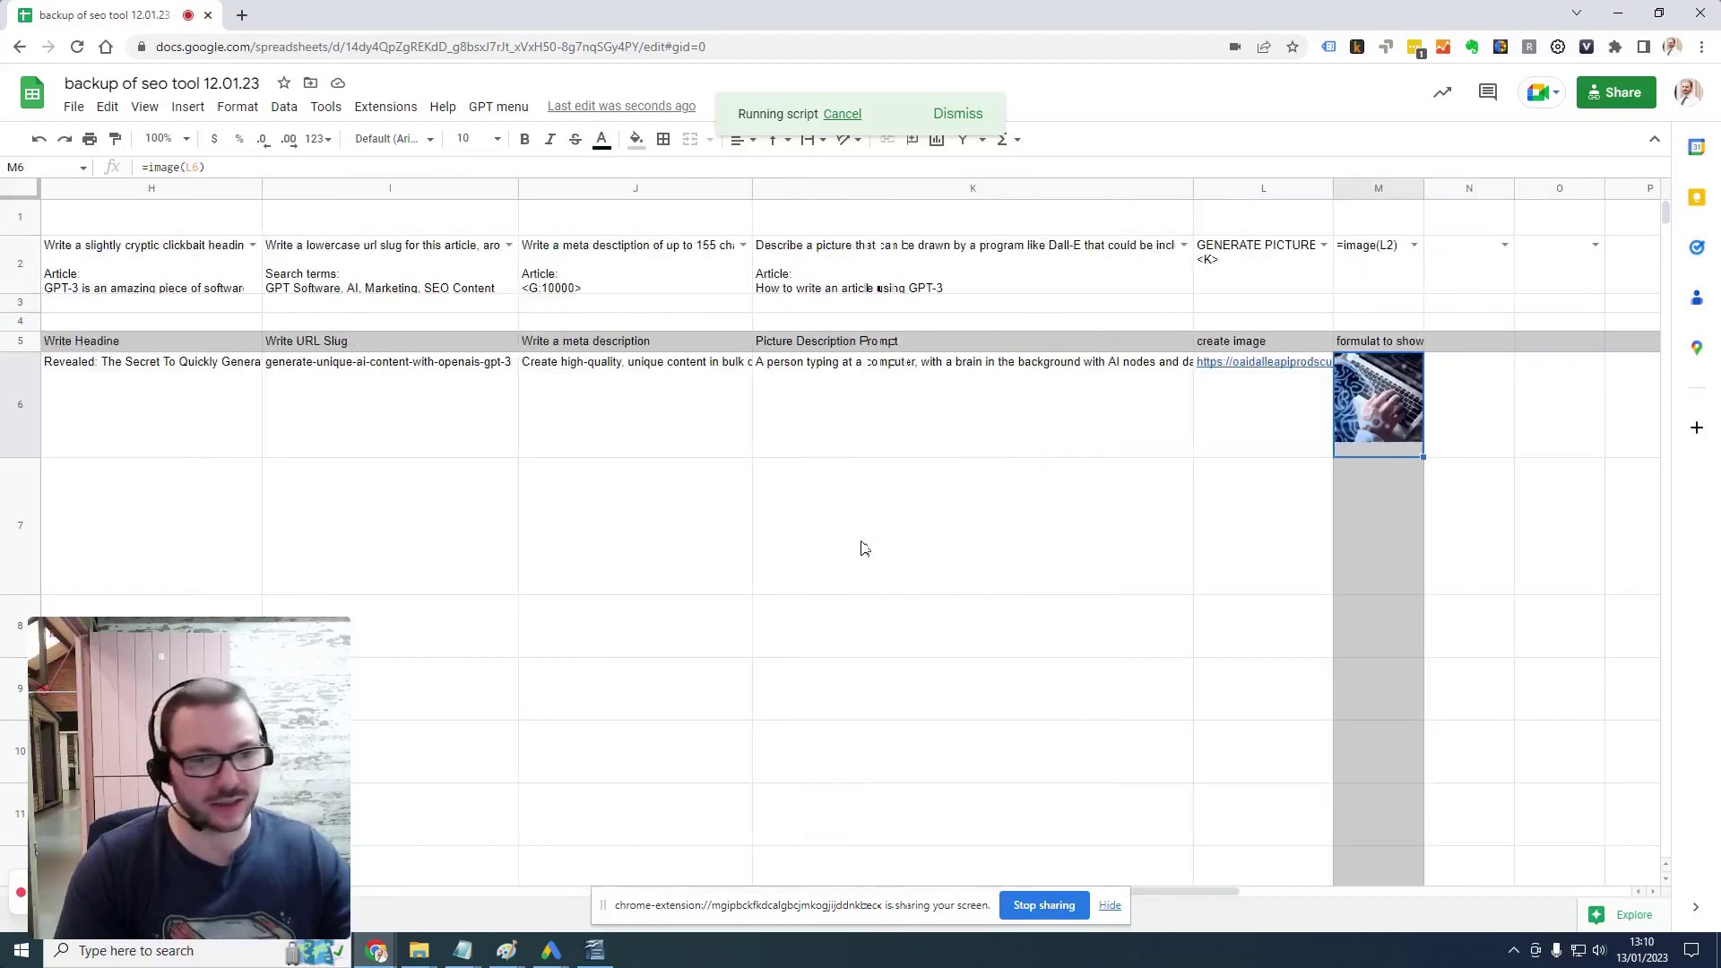
{"action": "key", "text": "Left"}
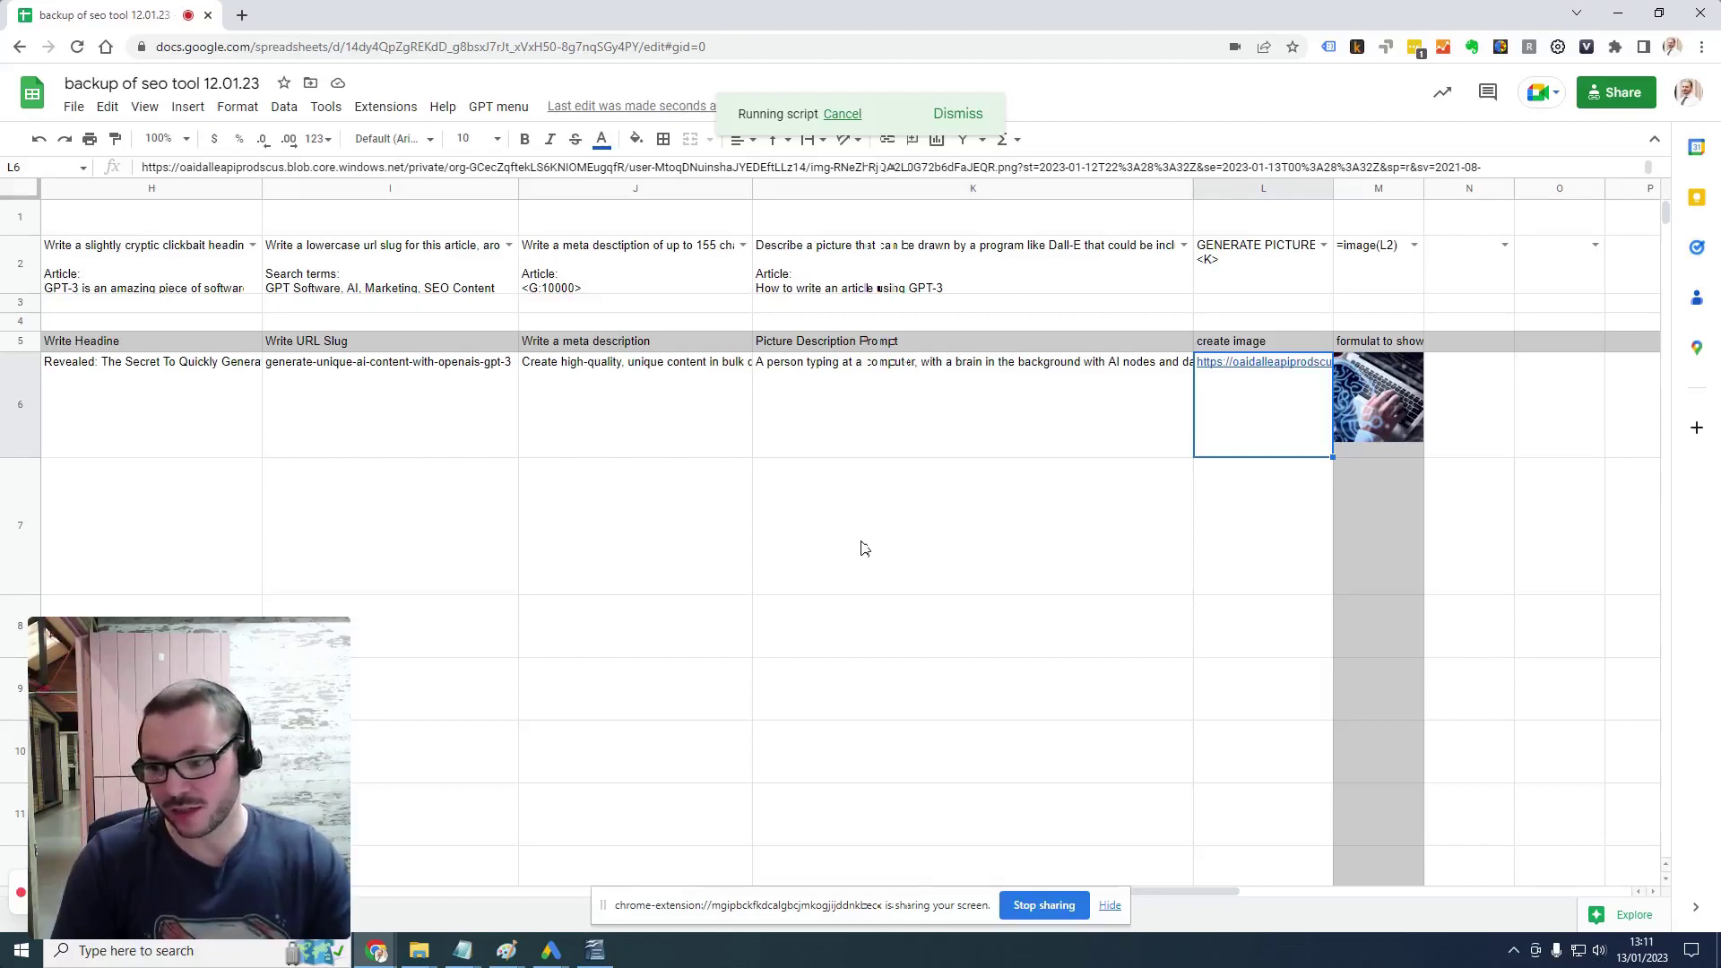
{"action": "key", "text": "Left"}
{"action": "key", "text": "Left"}
Review the Write Article prompt in E2, highlighting its author-style instruction line, then select the outline prompt
{"action": "key", "text": "Home"}
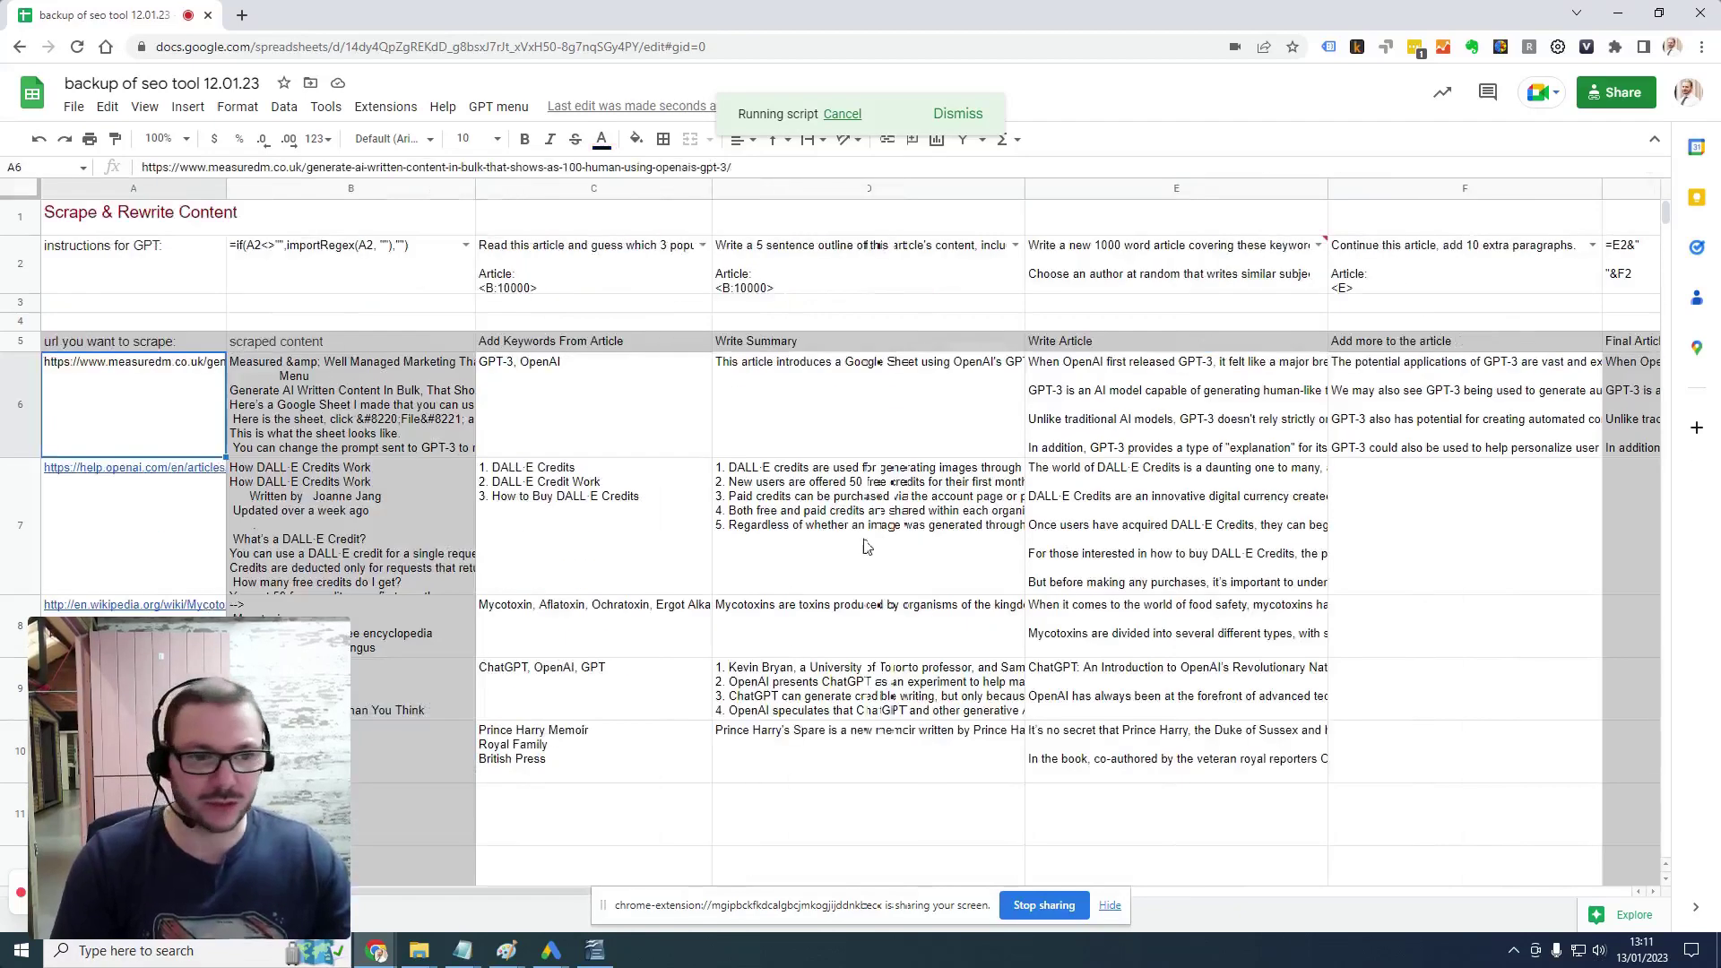
{"action": "double_click", "coordinate": [1163, 271]}
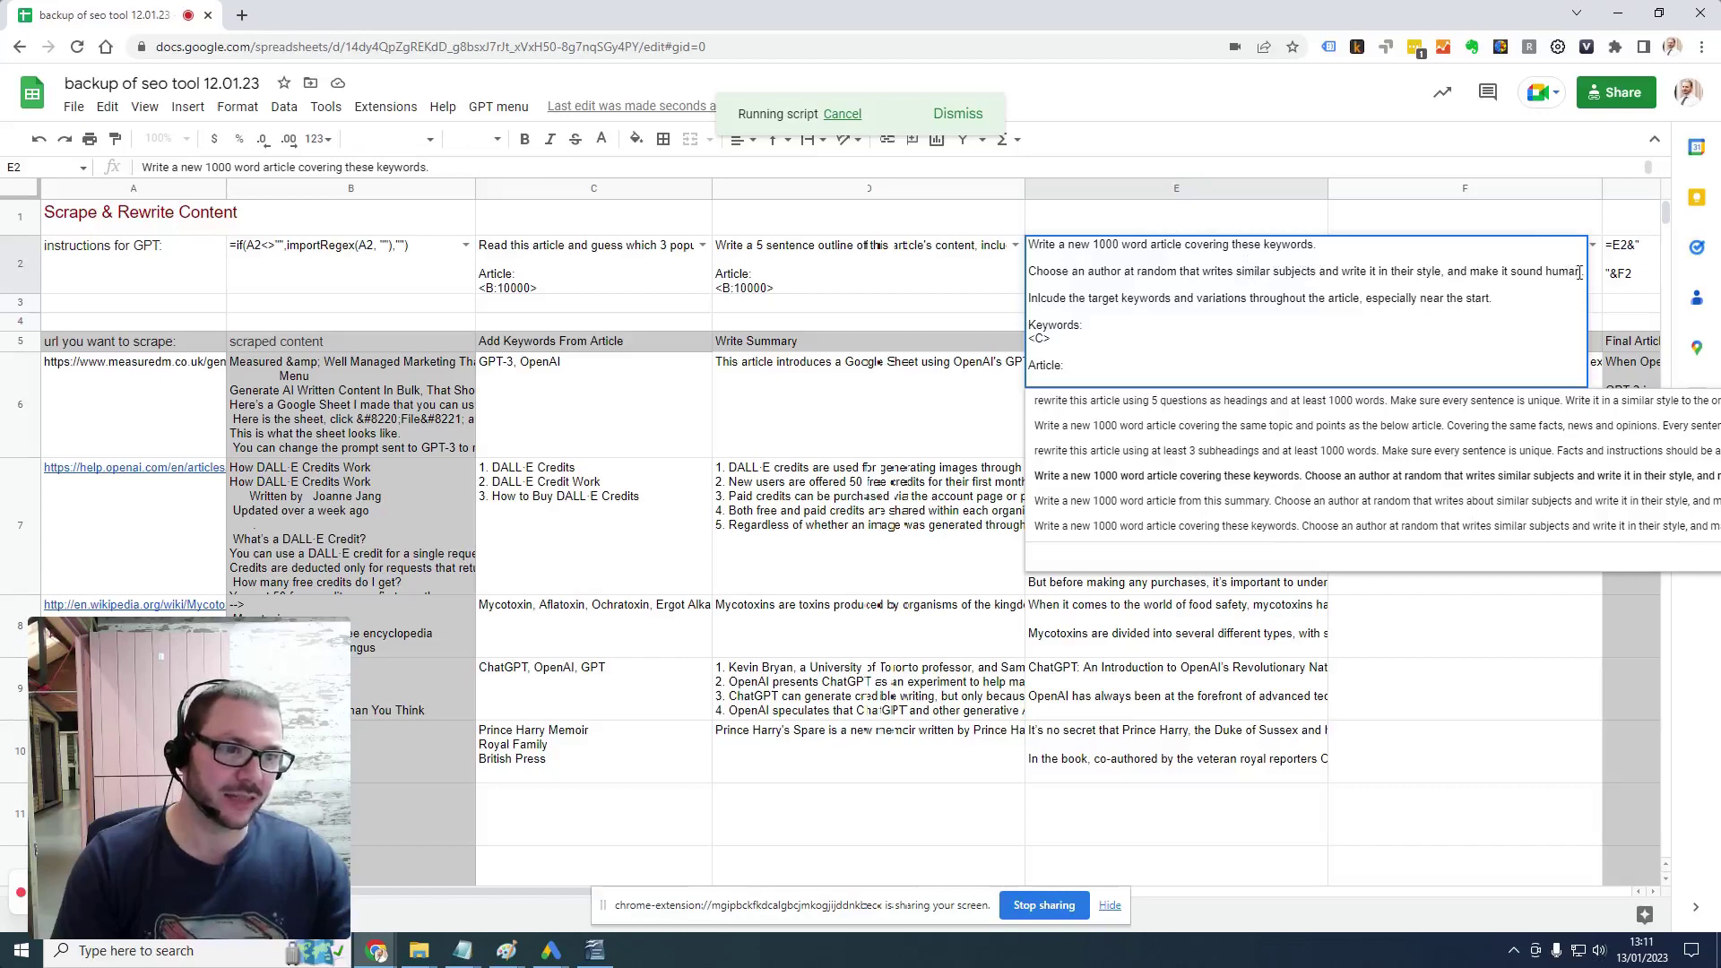
{"action": "left_click_drag", "start_coordinate": [1580, 271], "coordinate": [1072, 273]}
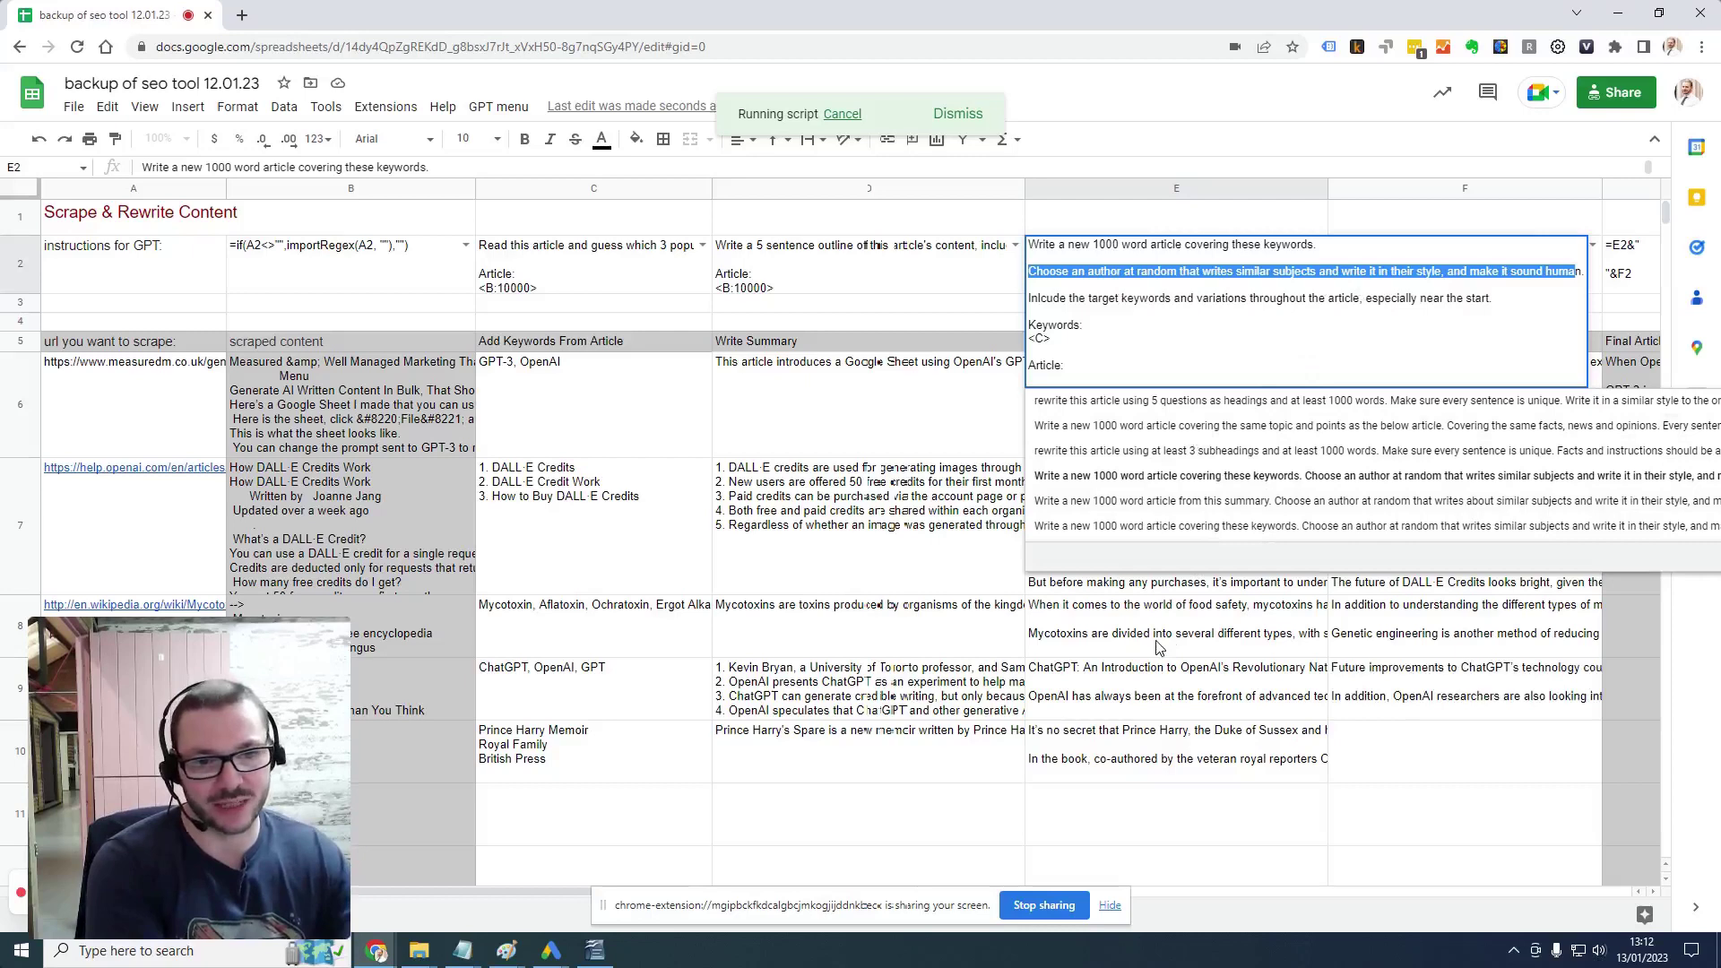
{"action": "left_click", "coordinate": [1155, 648]}
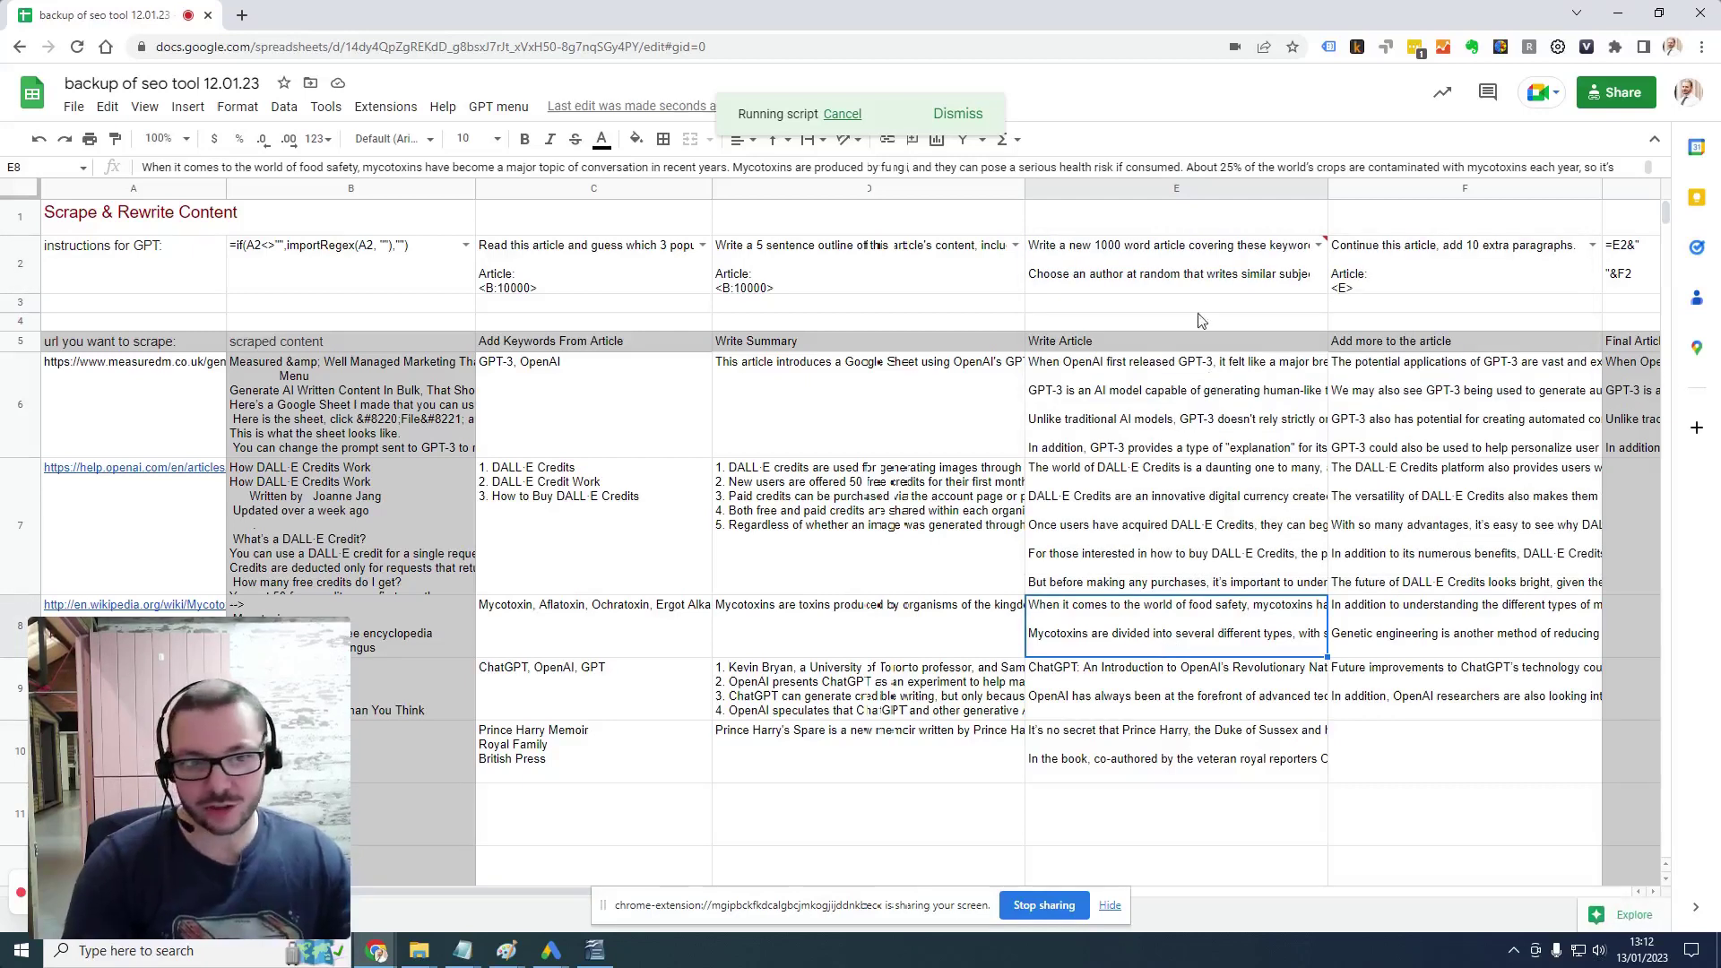
{"action": "mouse_move", "coordinate": [1169, 269]}
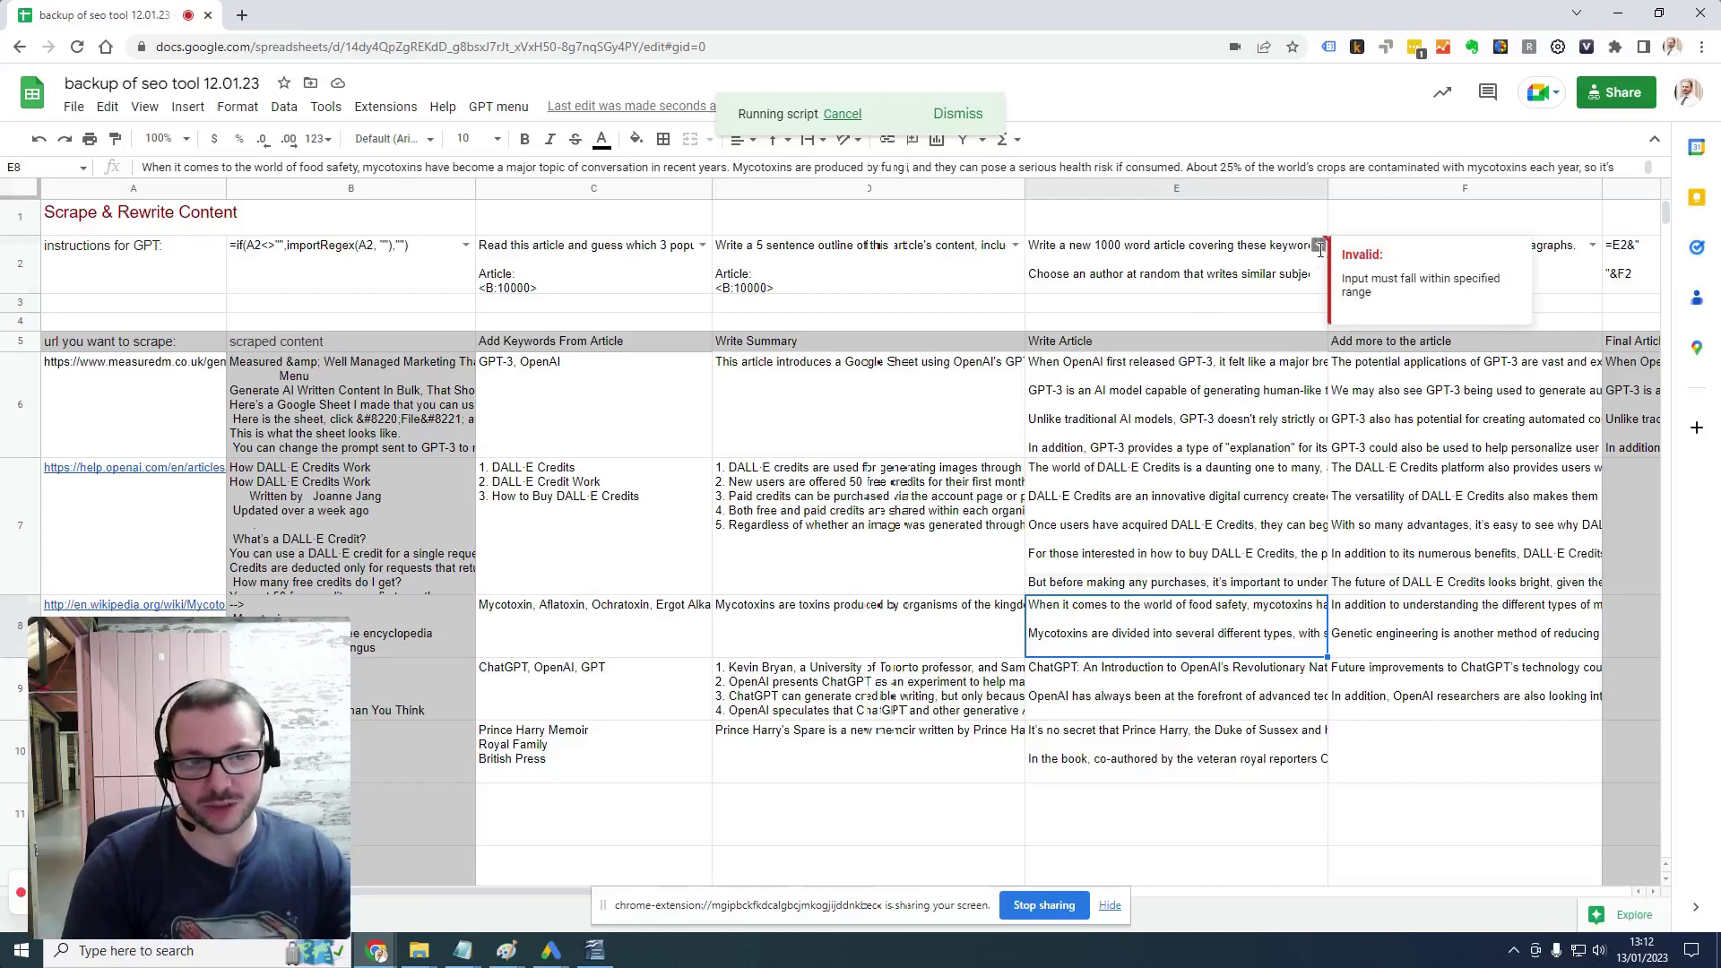
{"action": "double_click", "coordinate": [1314, 255]}
{"action": "left_click", "coordinate": [953, 276]}
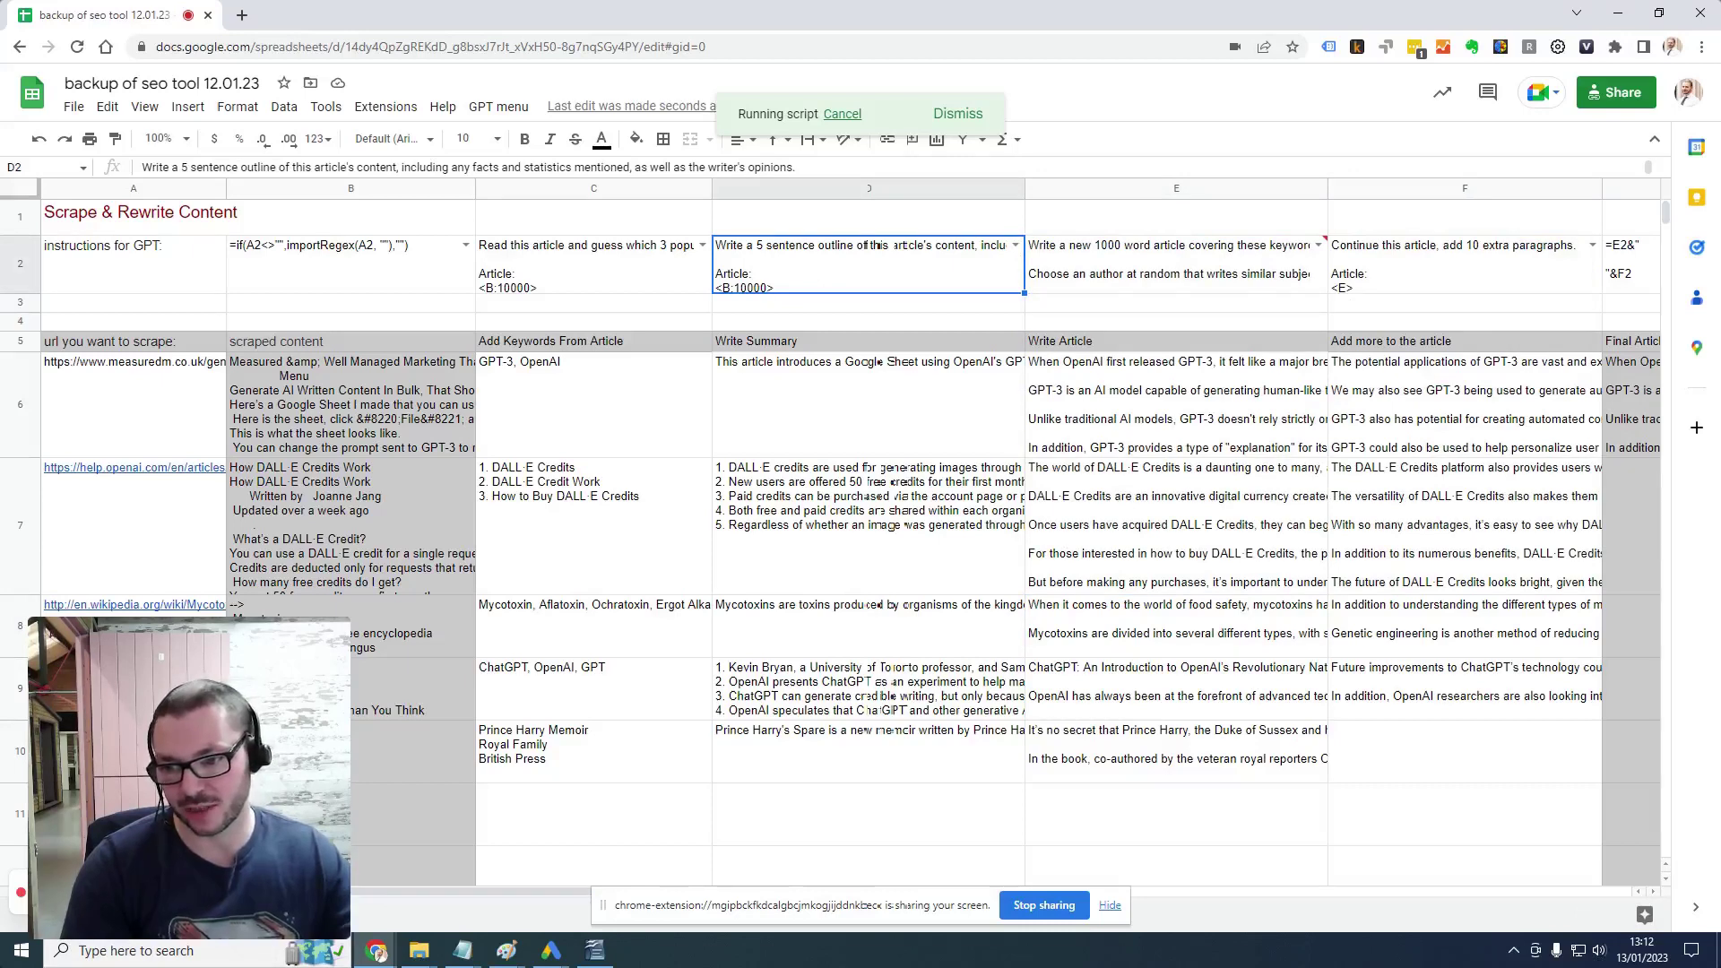
{"action": "key", "text": "ctrl+shift+Page_Down"}
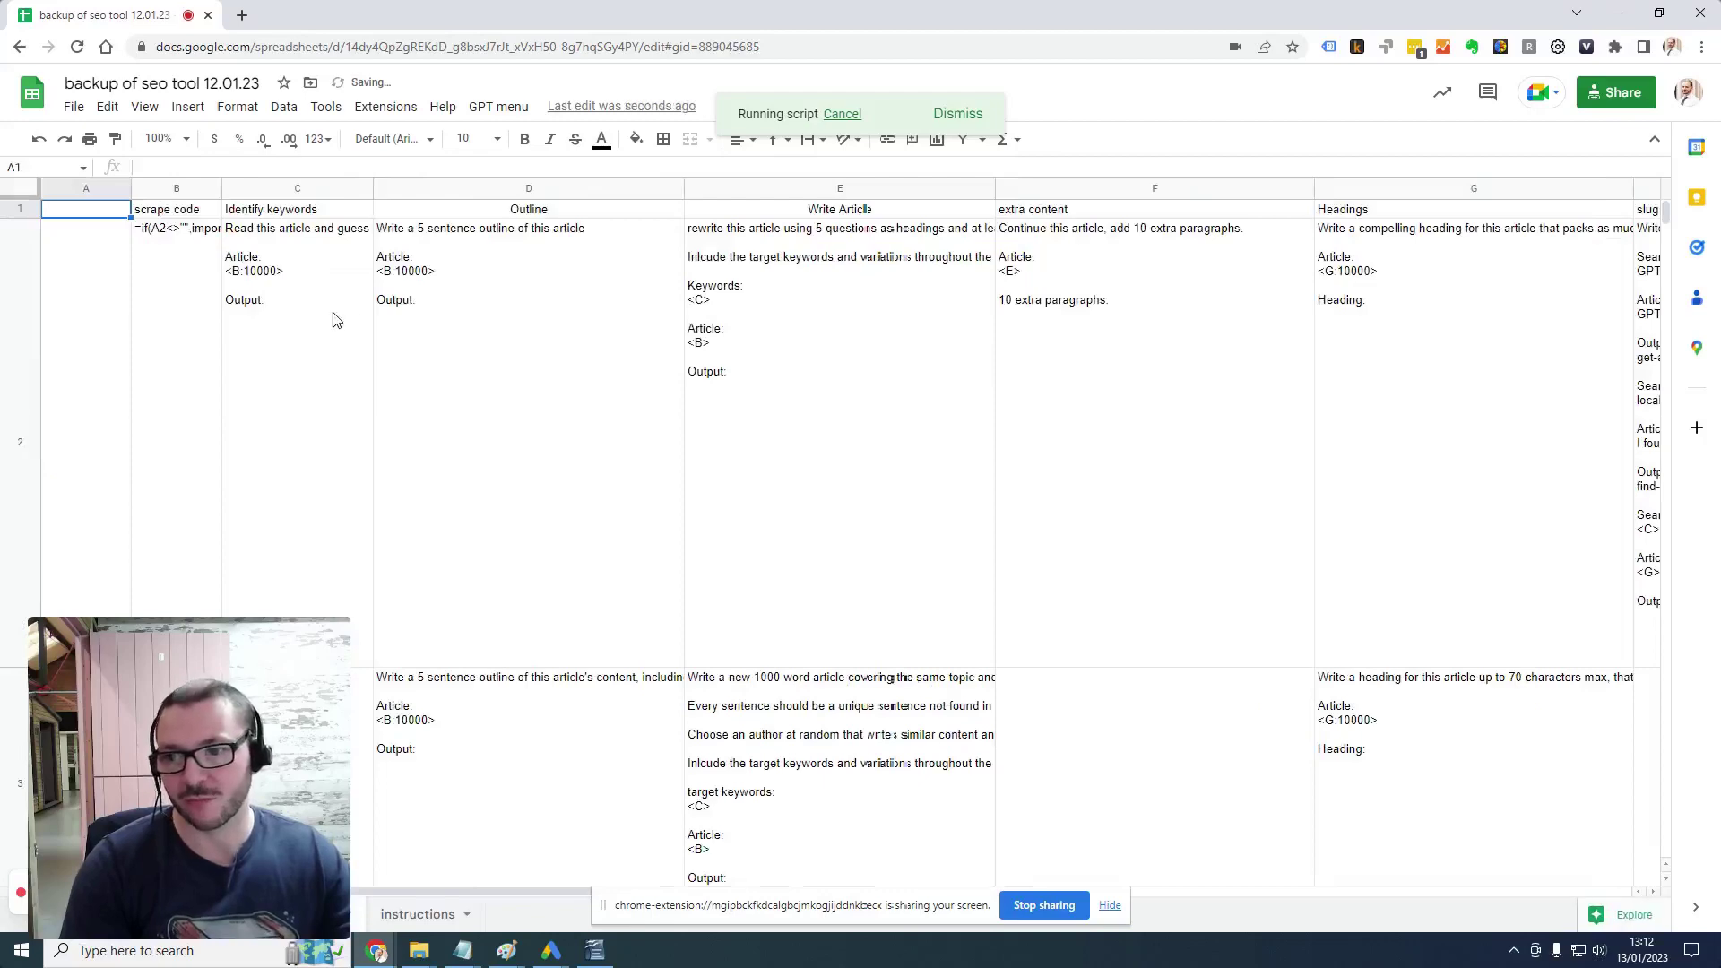
{"action": "left_click", "coordinate": [333, 319]}
{"action": "key", "text": "Down"}
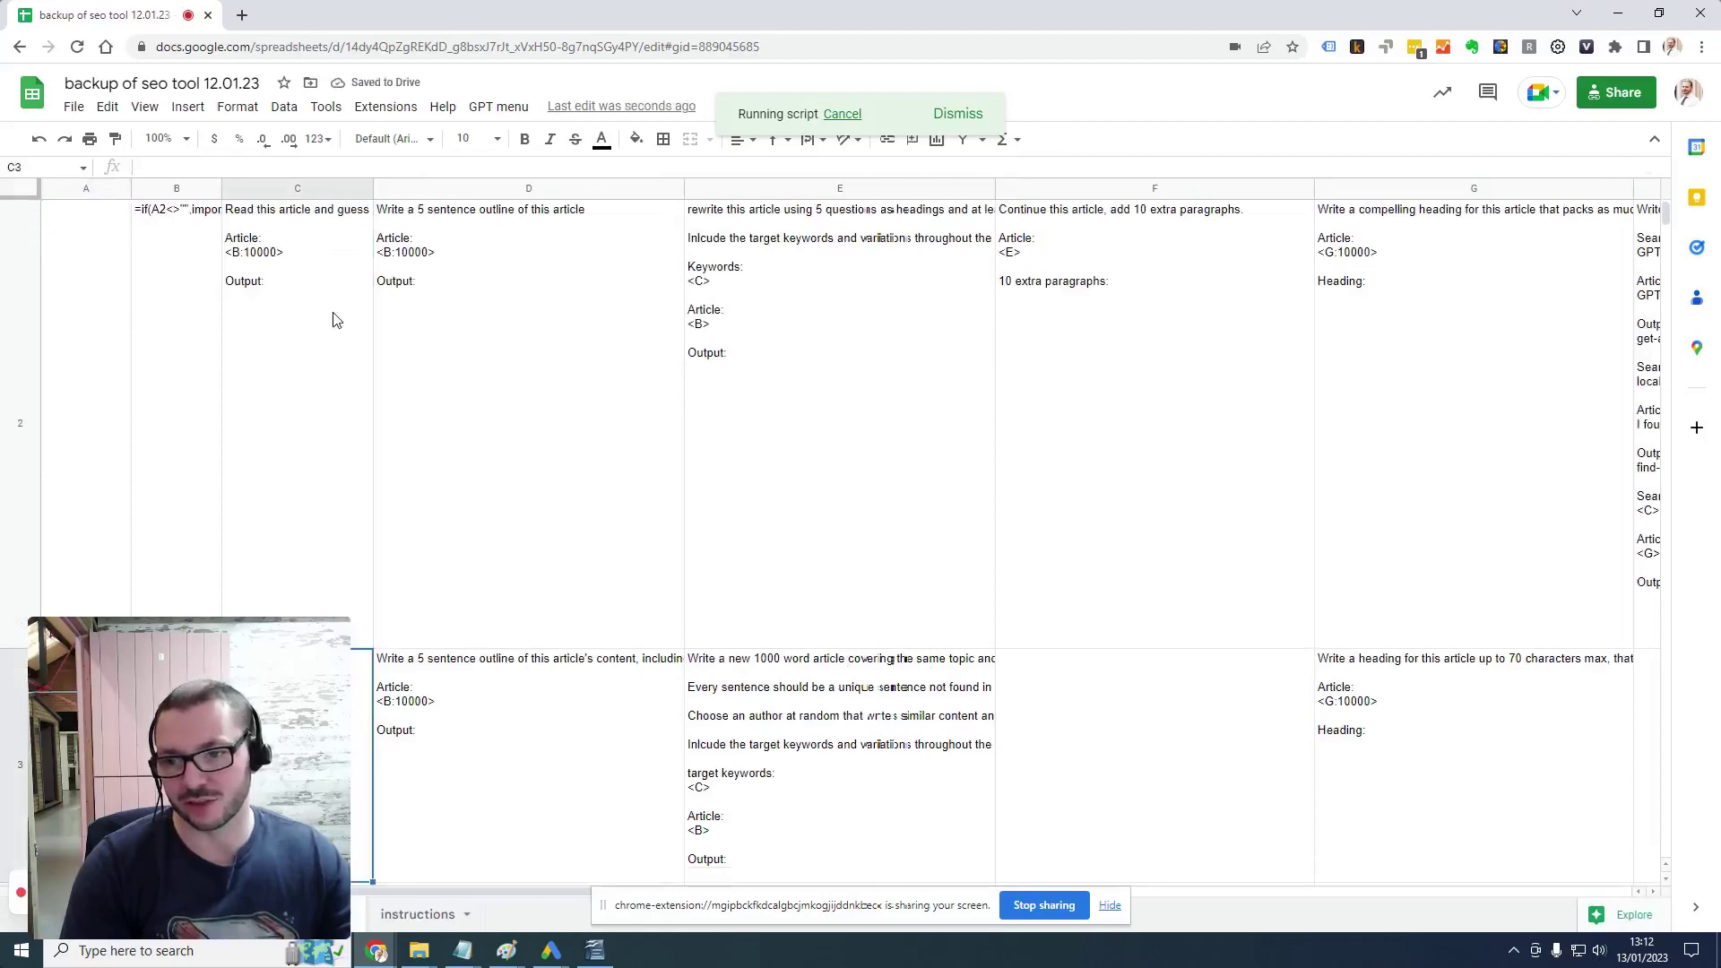
{"action": "left_click", "coordinate": [317, 305]}
{"action": "key", "text": "Down"}
{"action": "key", "text": "Down"}
{"action": "key", "text": "Up"}
{"action": "key", "text": "Up"}
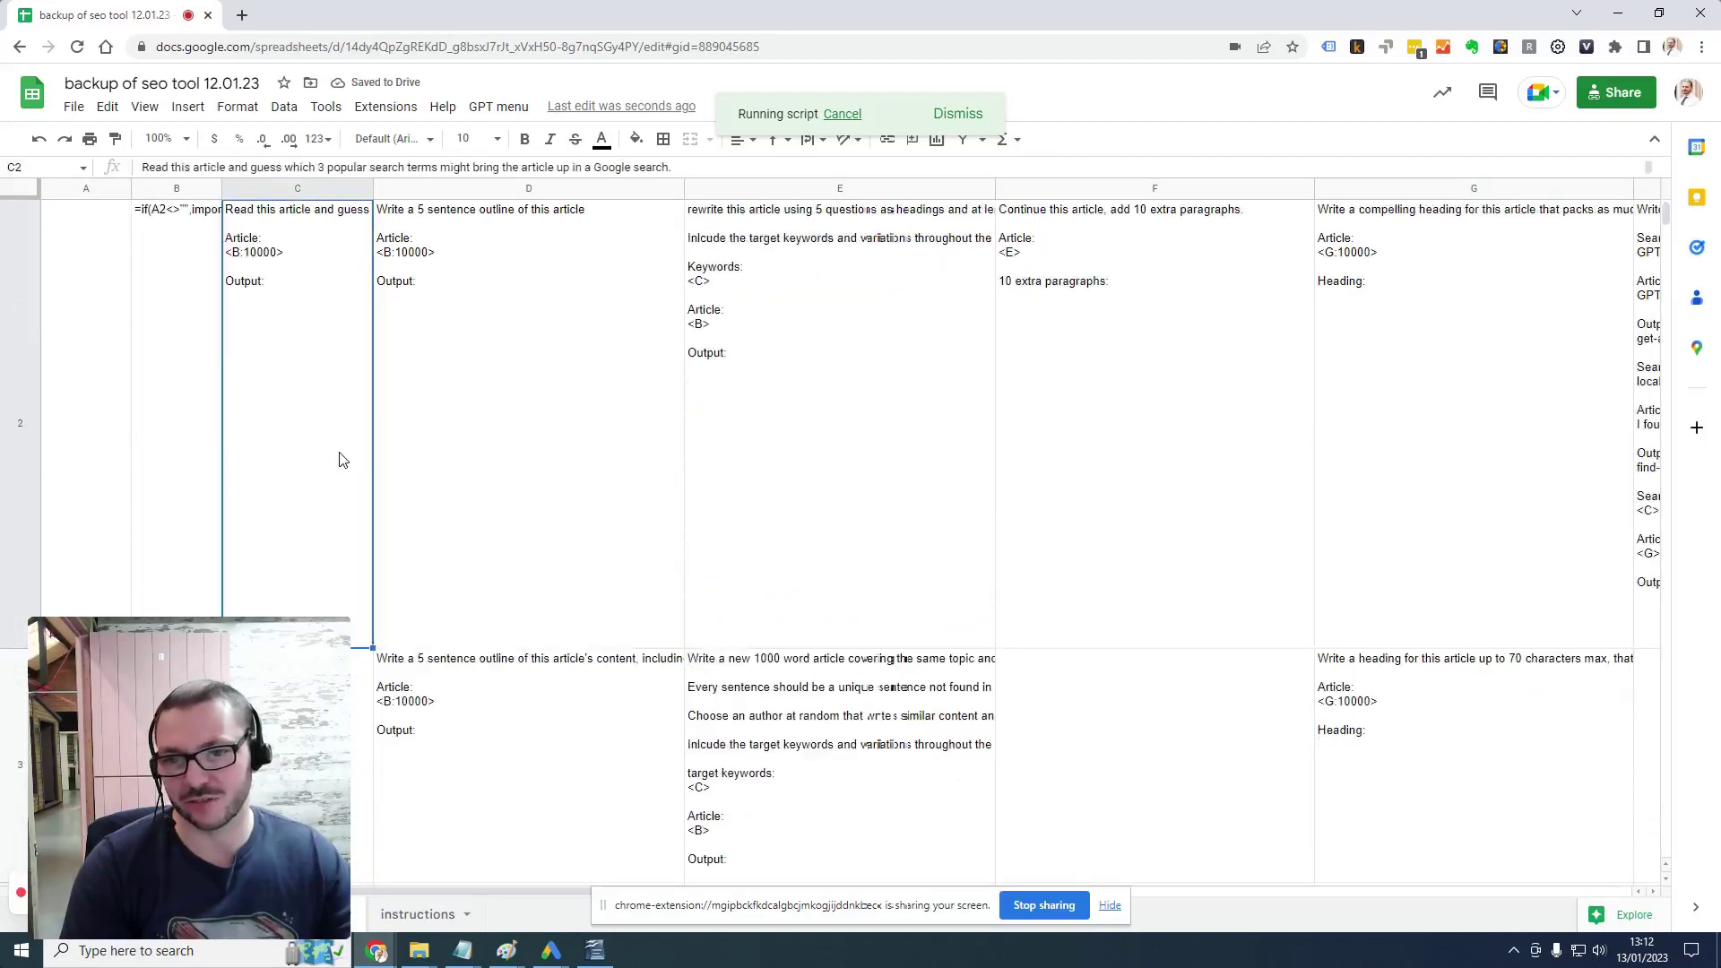
{"action": "key", "text": "Up"}
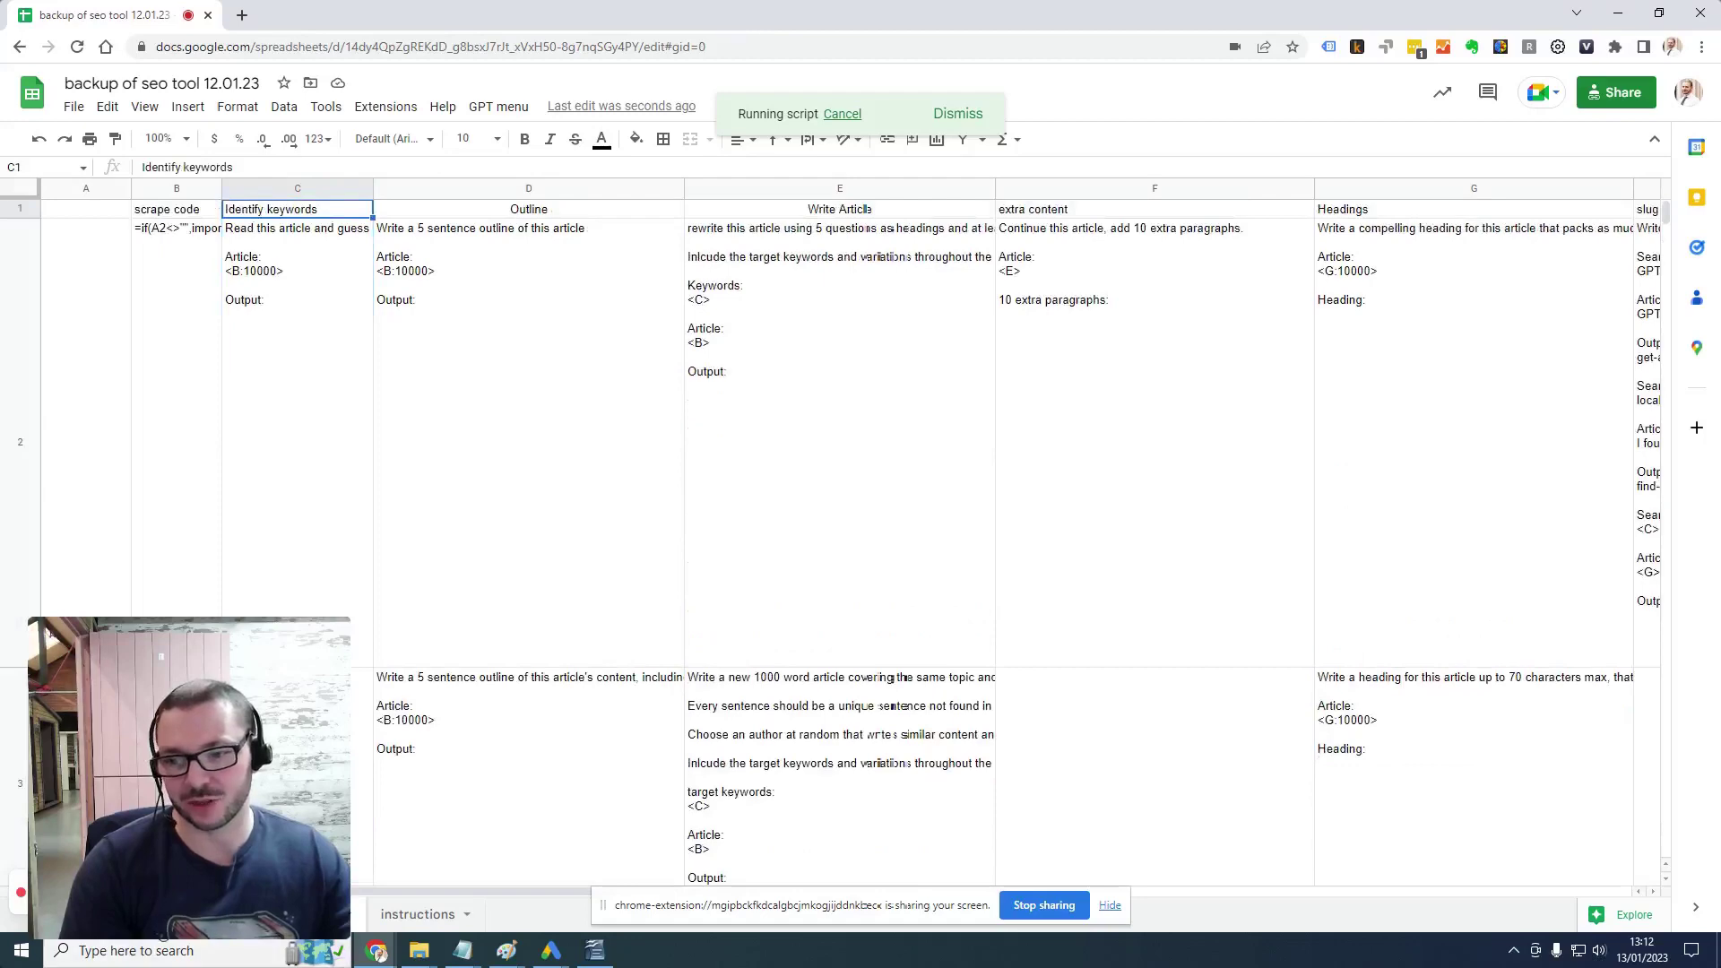
{"action": "left_click", "coordinate": [309, 915]}
{"action": "double_click", "coordinate": [1014, 251]}
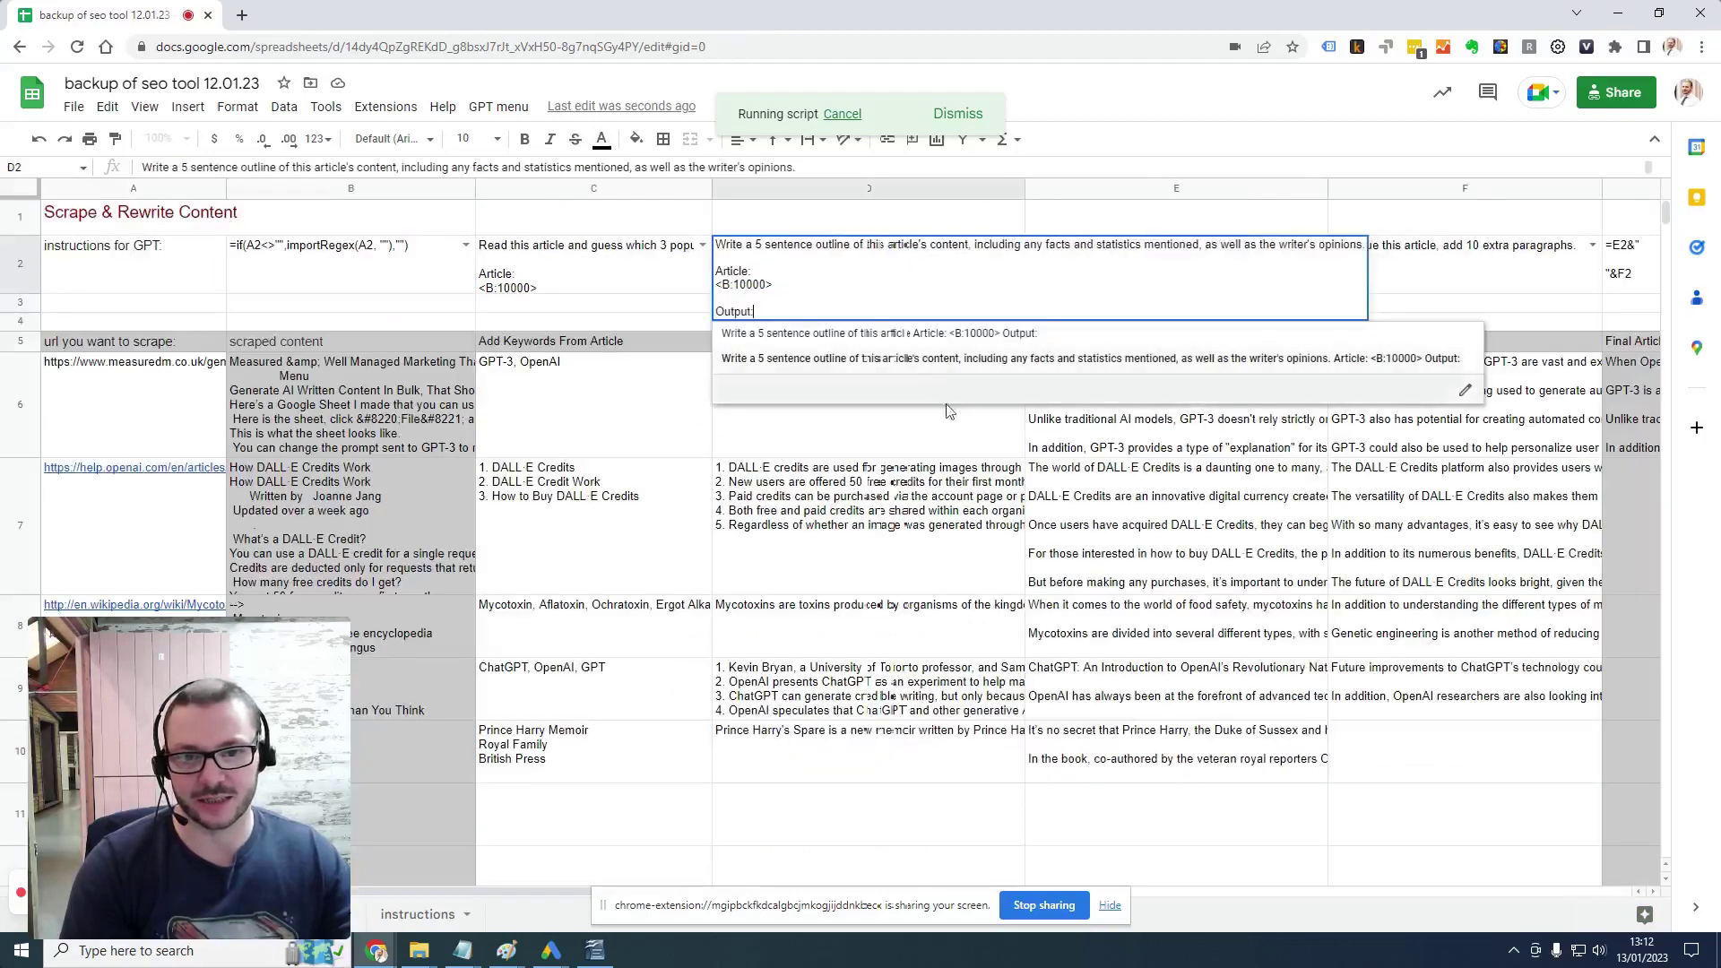
{"action": "key", "text": "Escape"}
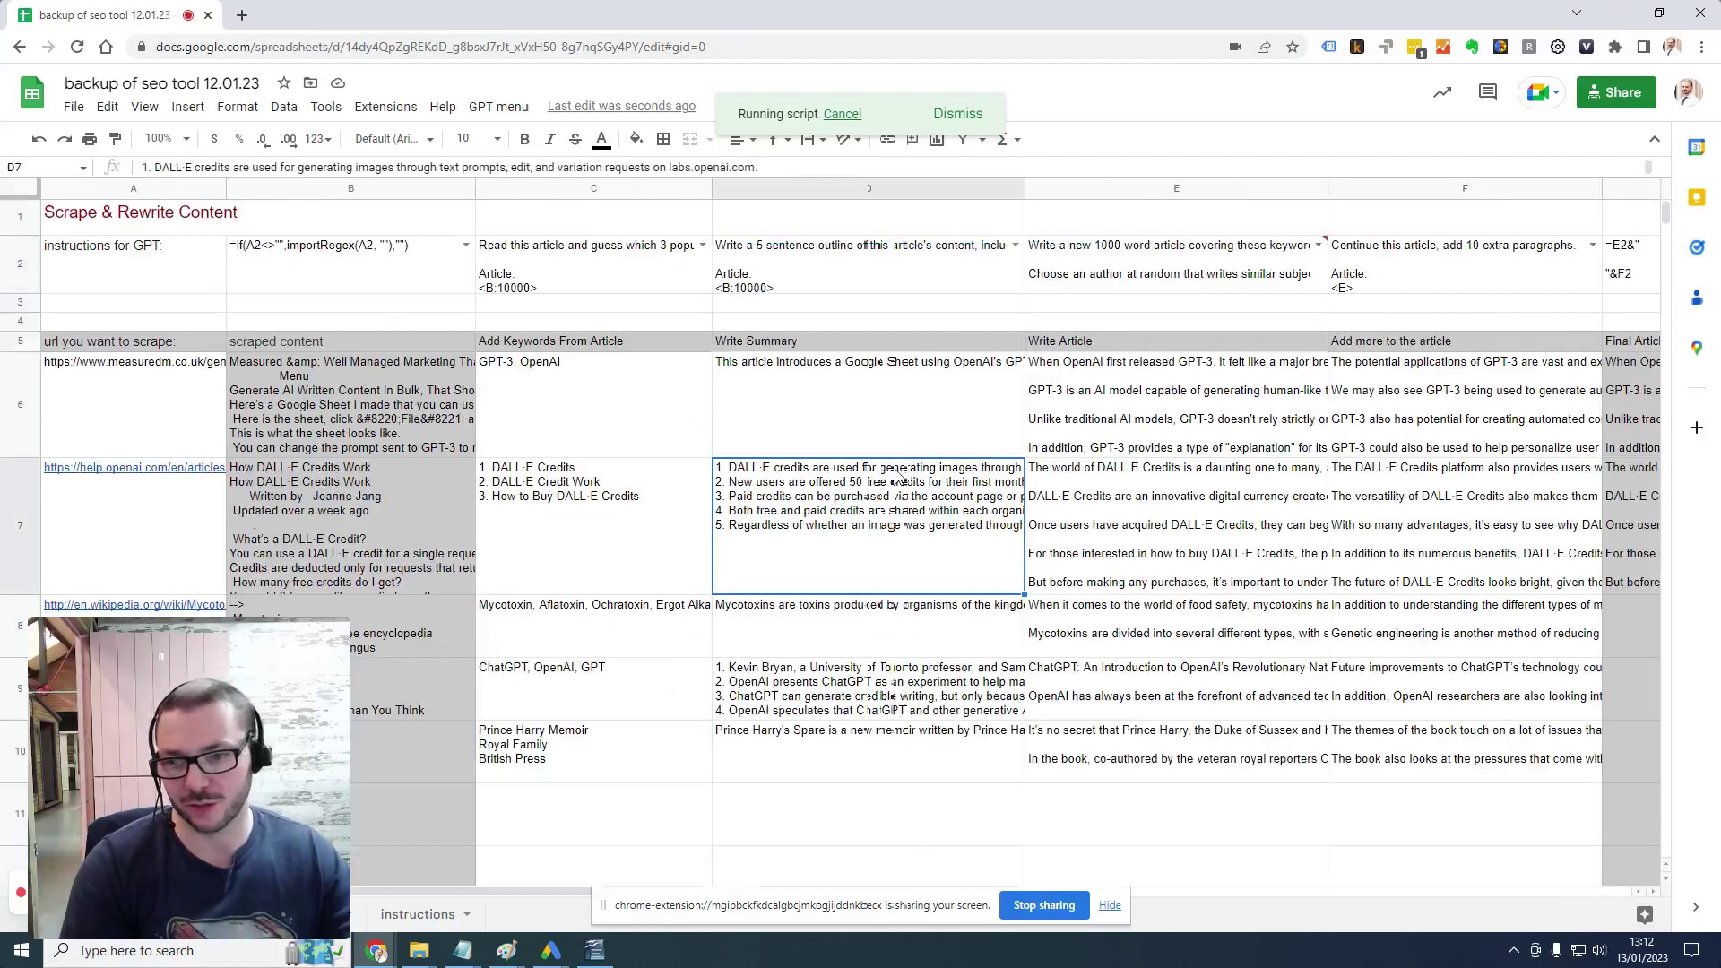
{"action": "left_click", "coordinate": [883, 391]}
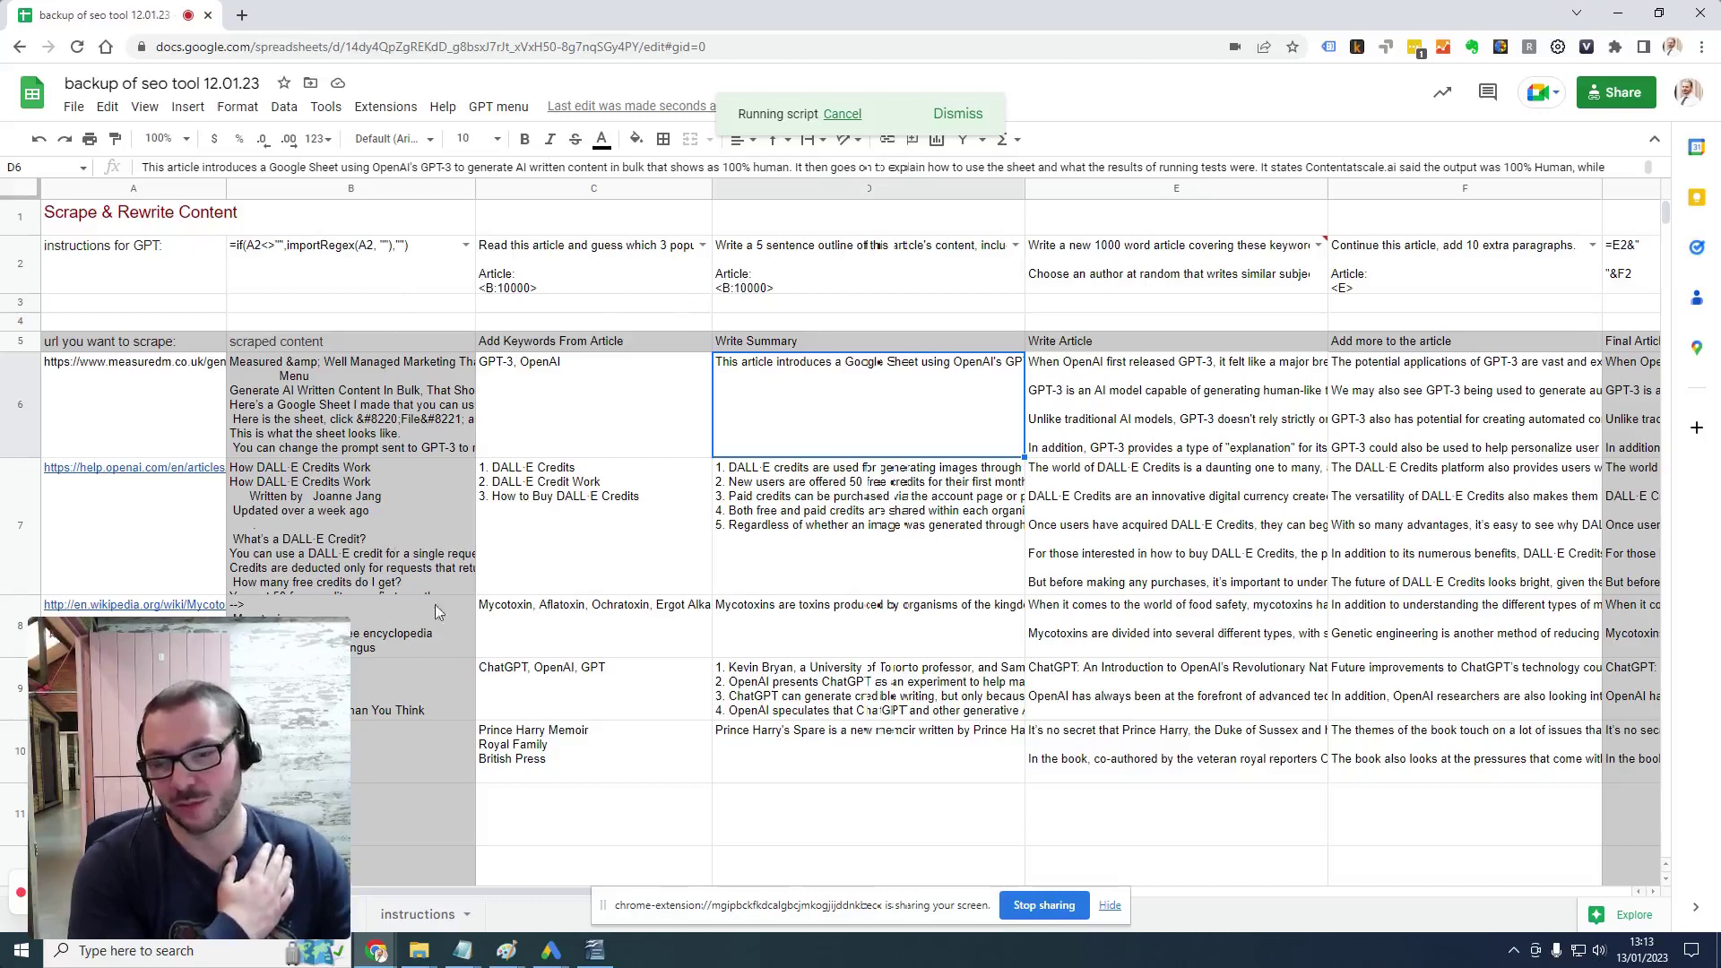
{"action": "left_click", "coordinate": [664, 263]}
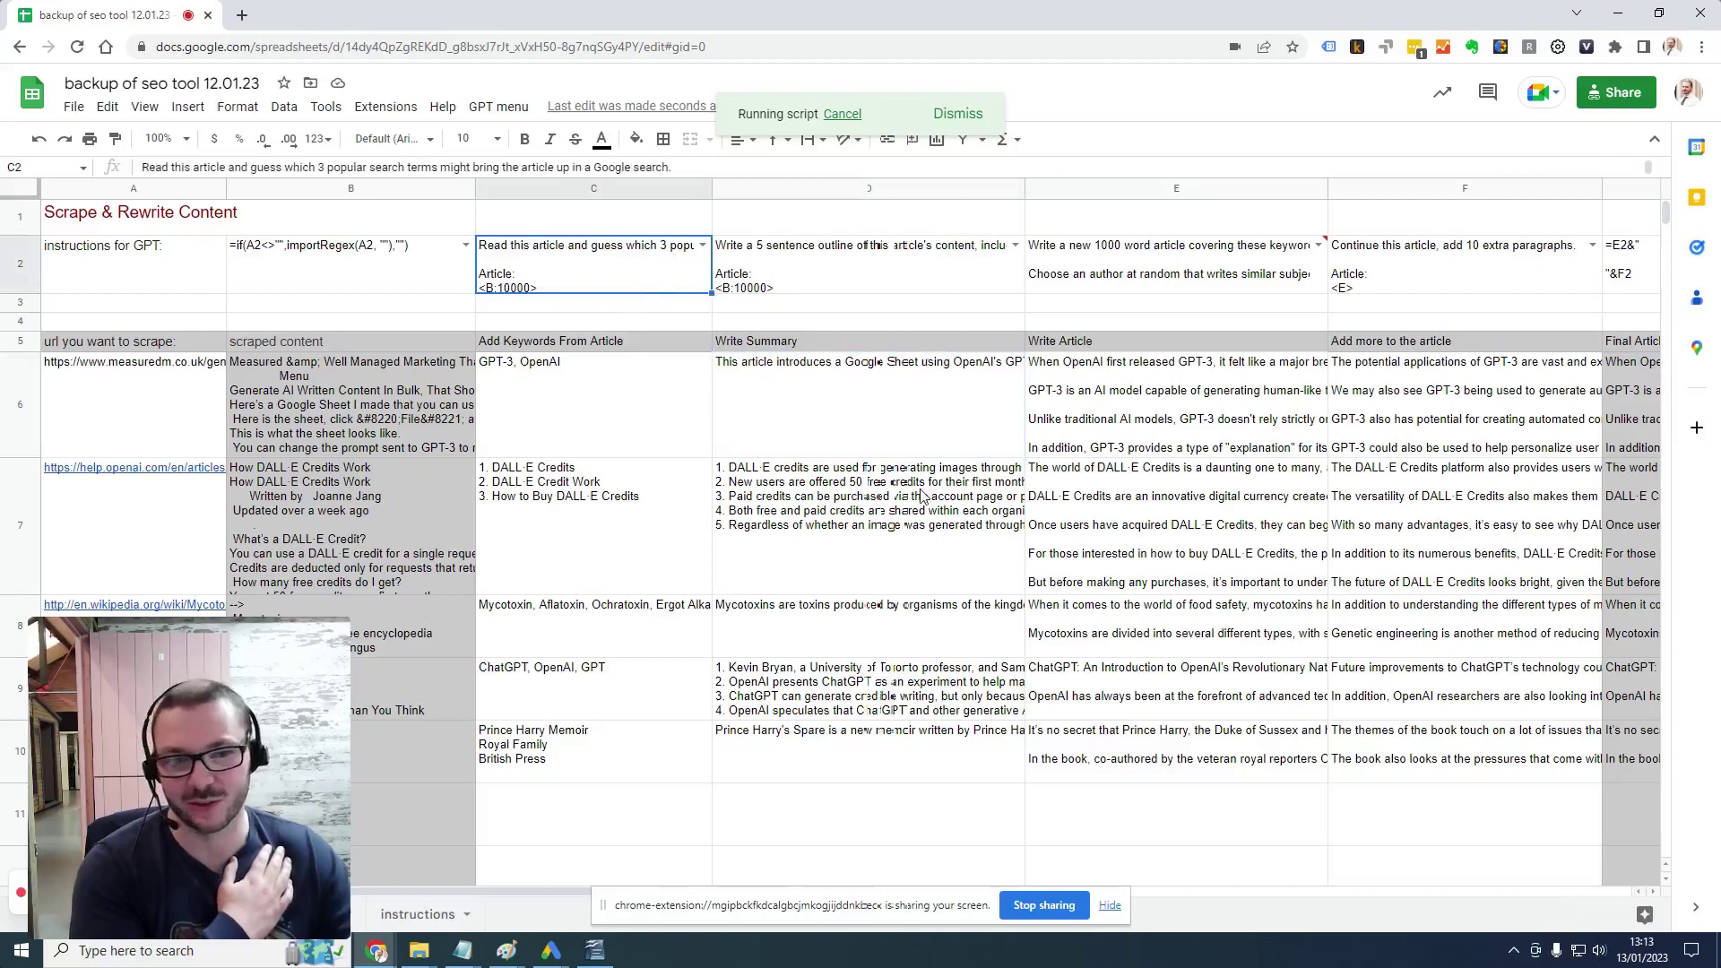
{"action": "double_click", "coordinate": [642, 266]}
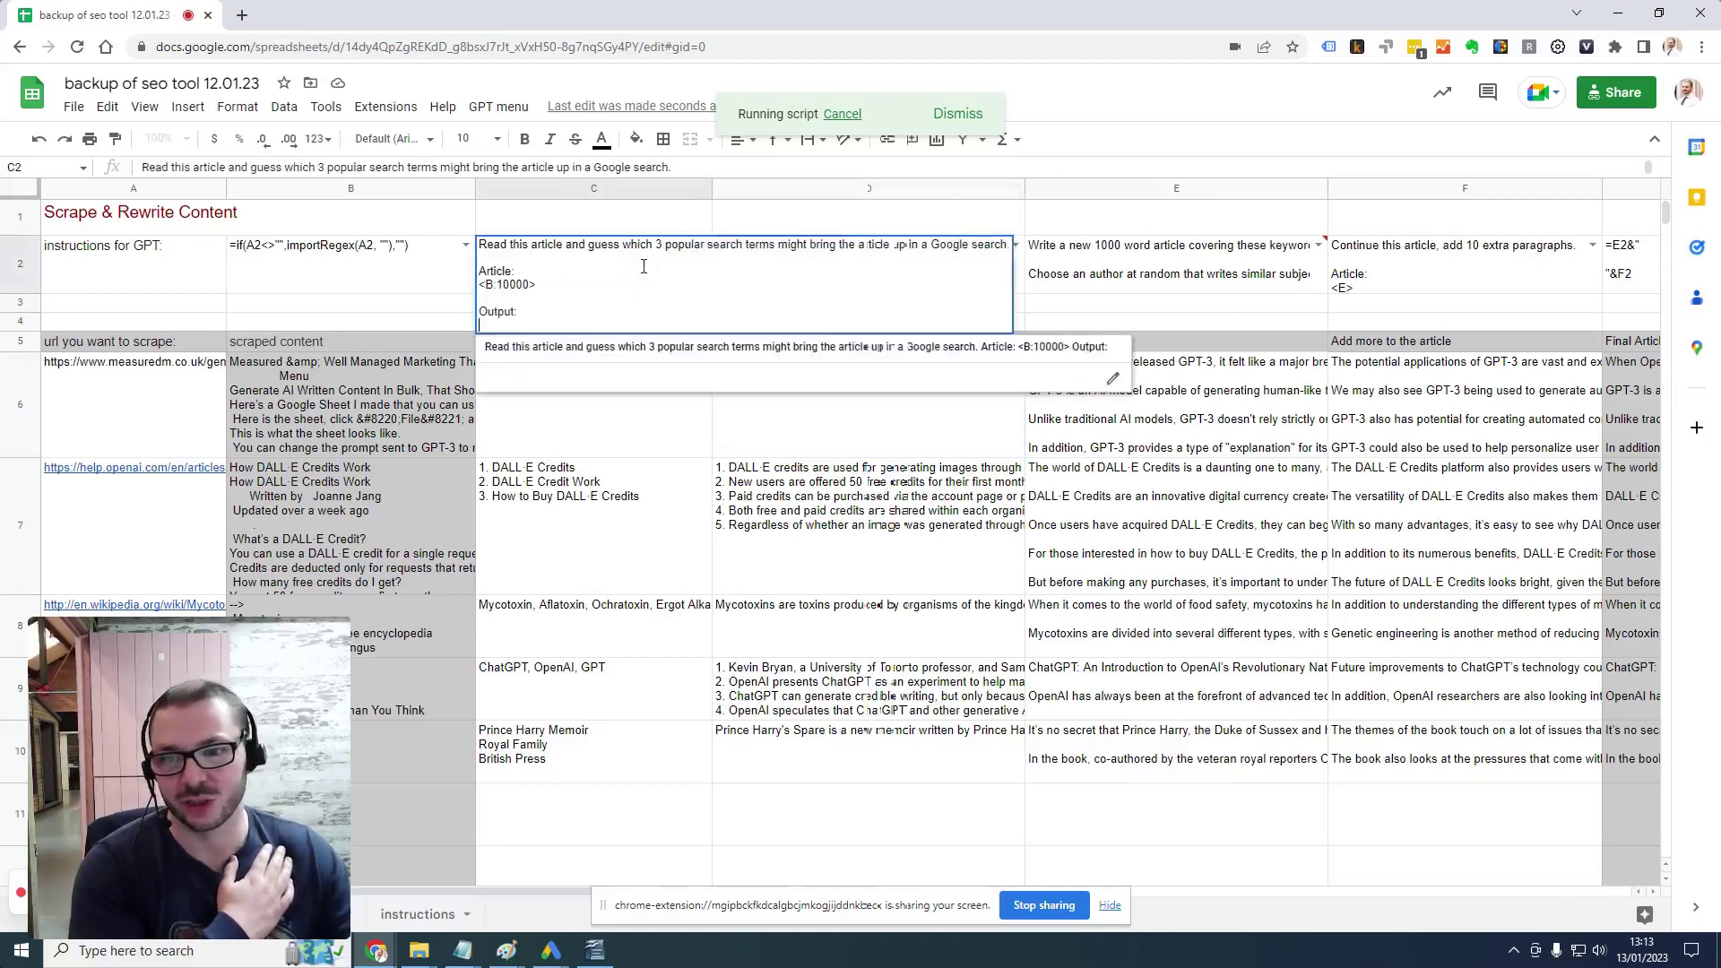
{"action": "left_click", "coordinate": [489, 283]}
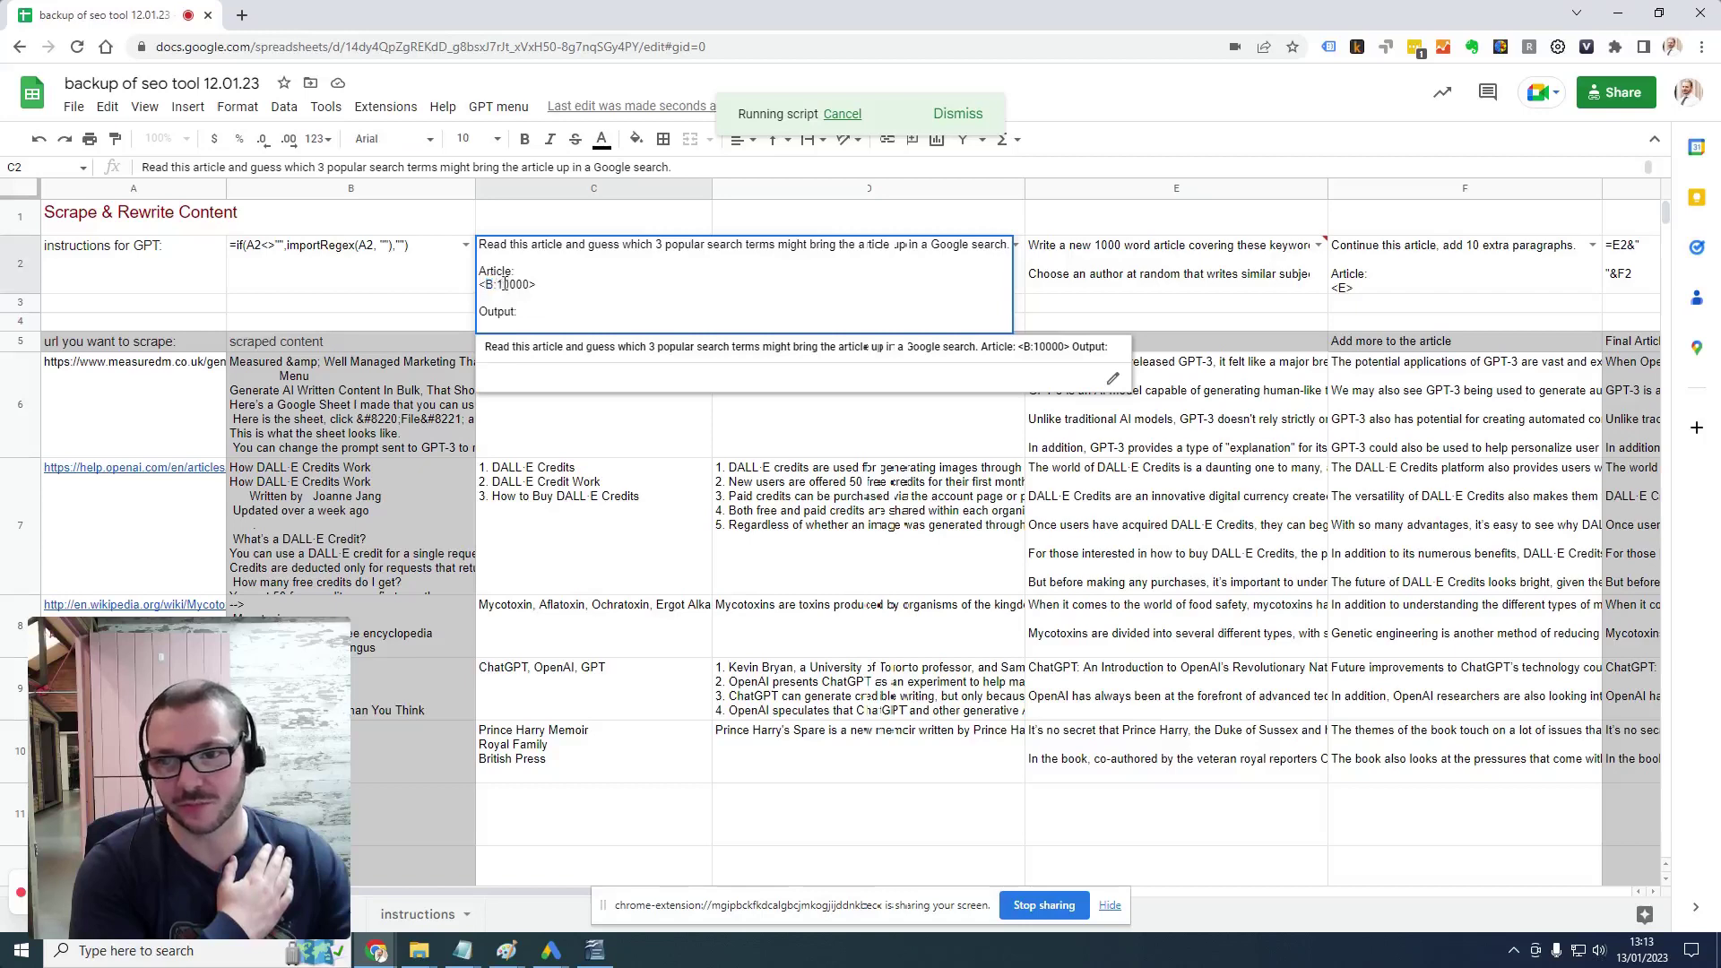
{"action": "left_click_drag", "start_coordinate": [496, 283], "coordinate": [529, 281]}
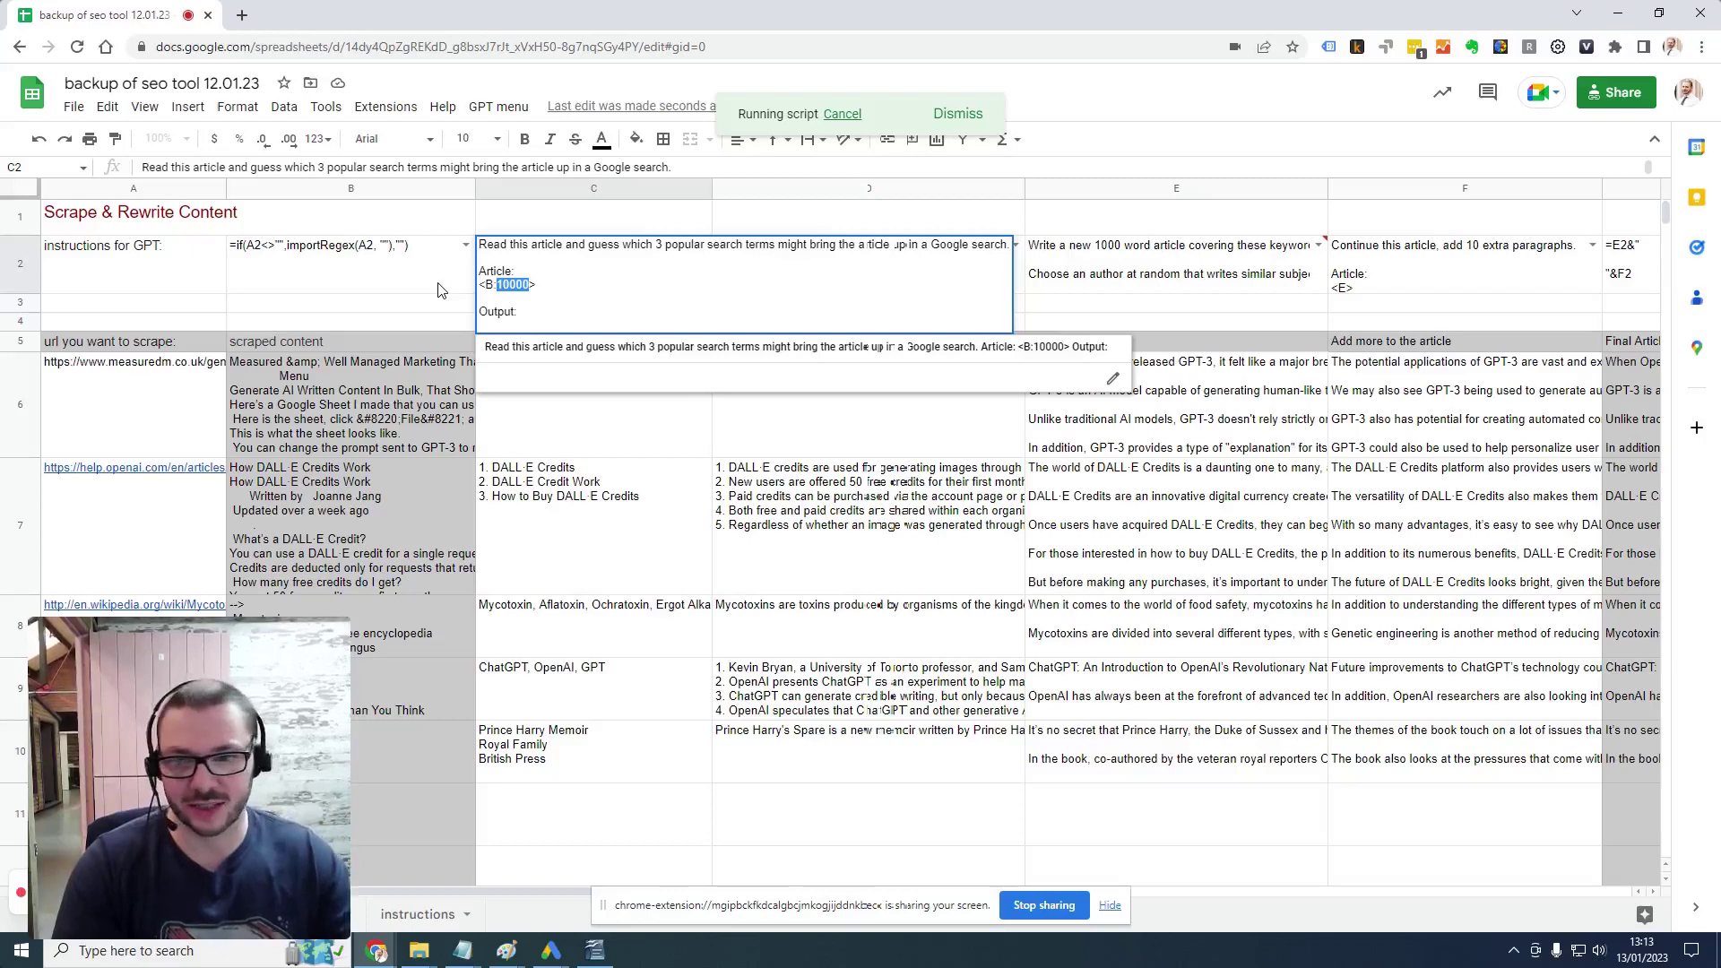
{"action": "left_click", "coordinate": [348, 261]}
{"action": "left_click", "coordinate": [590, 428]}
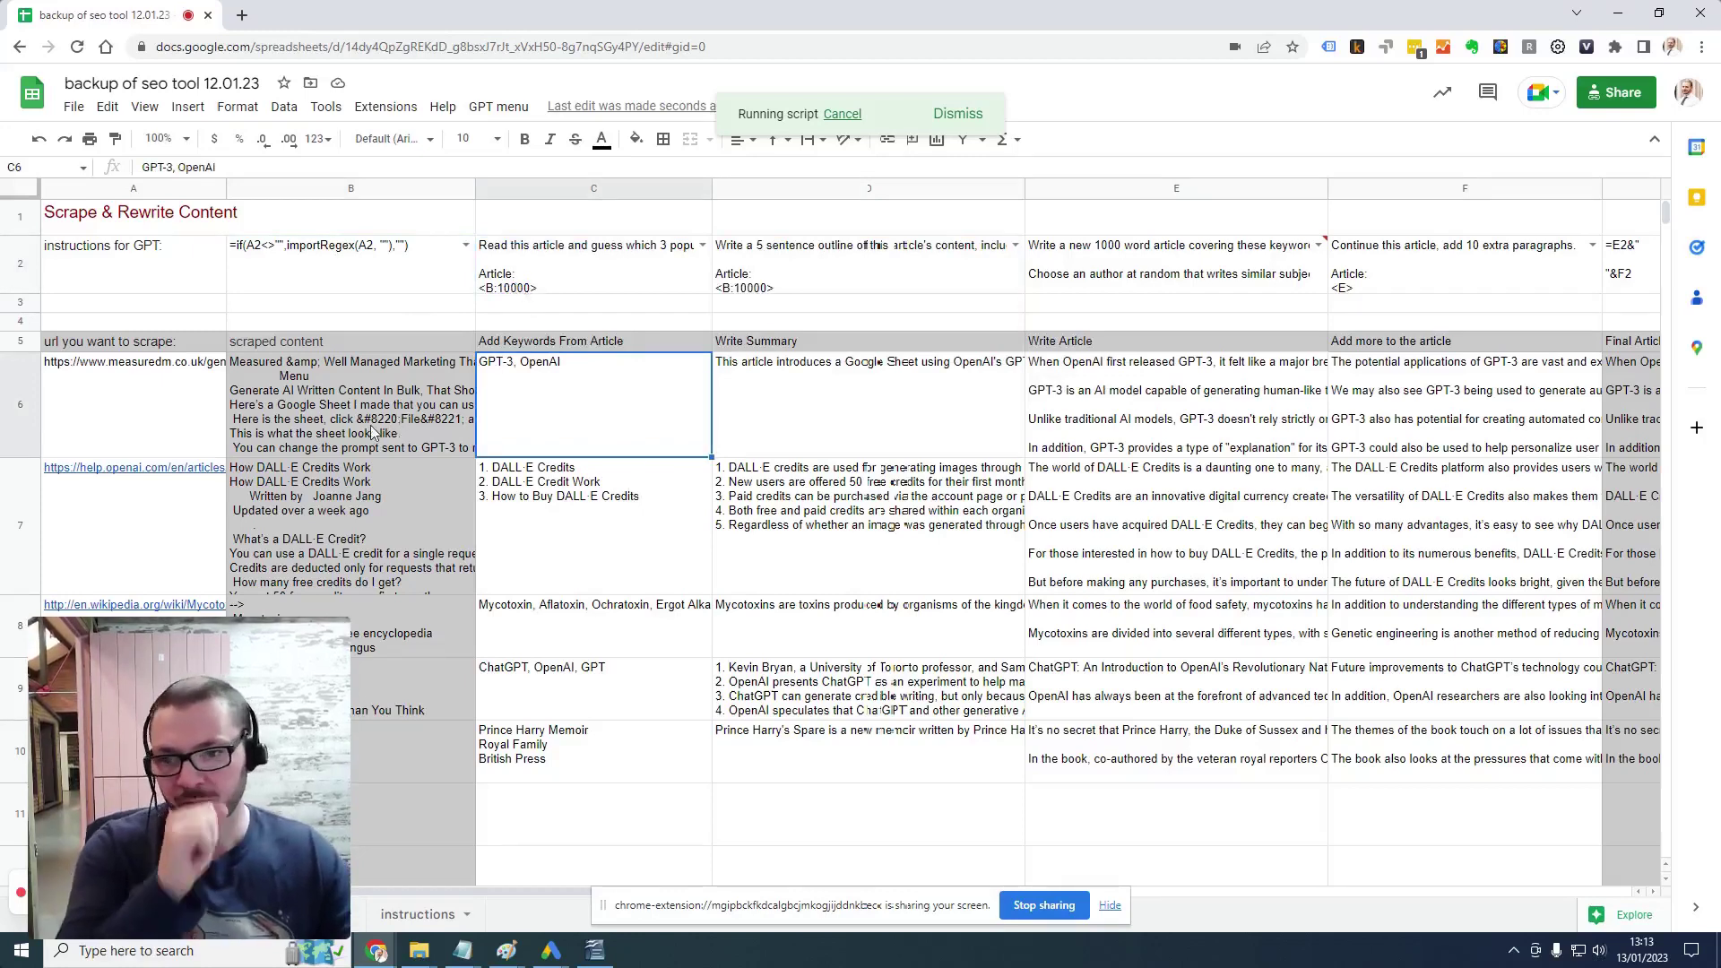
{"action": "double_click", "coordinate": [1240, 294]}
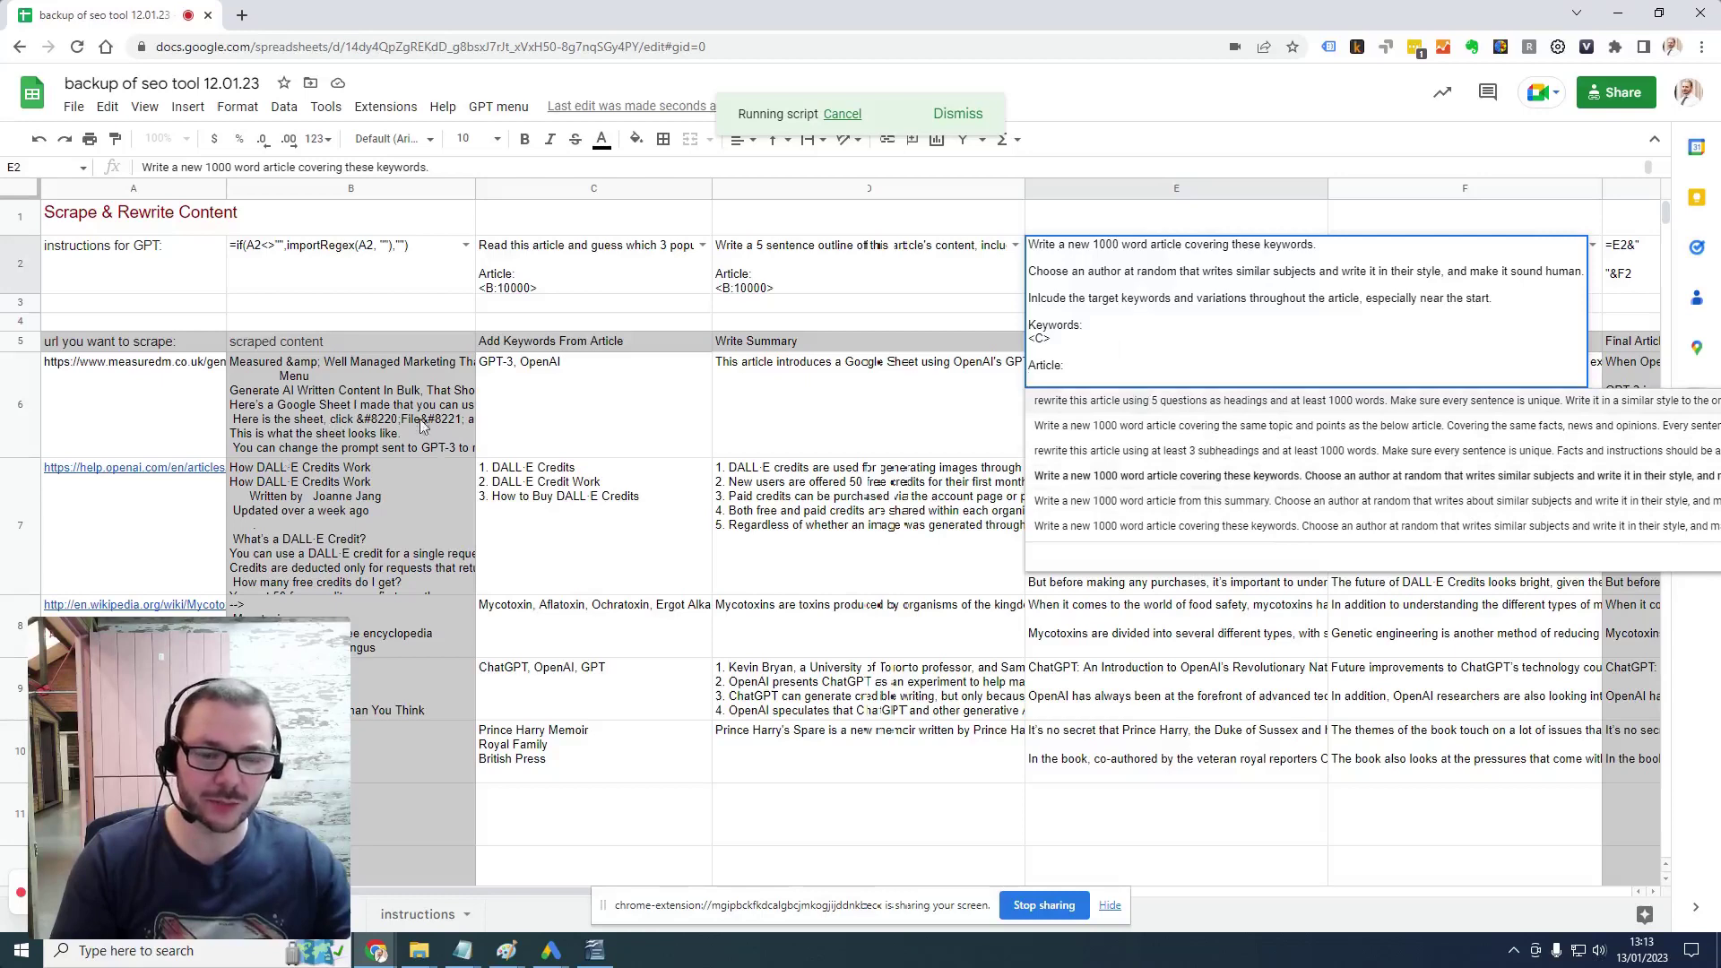
{"action": "left_click", "coordinate": [834, 264]}
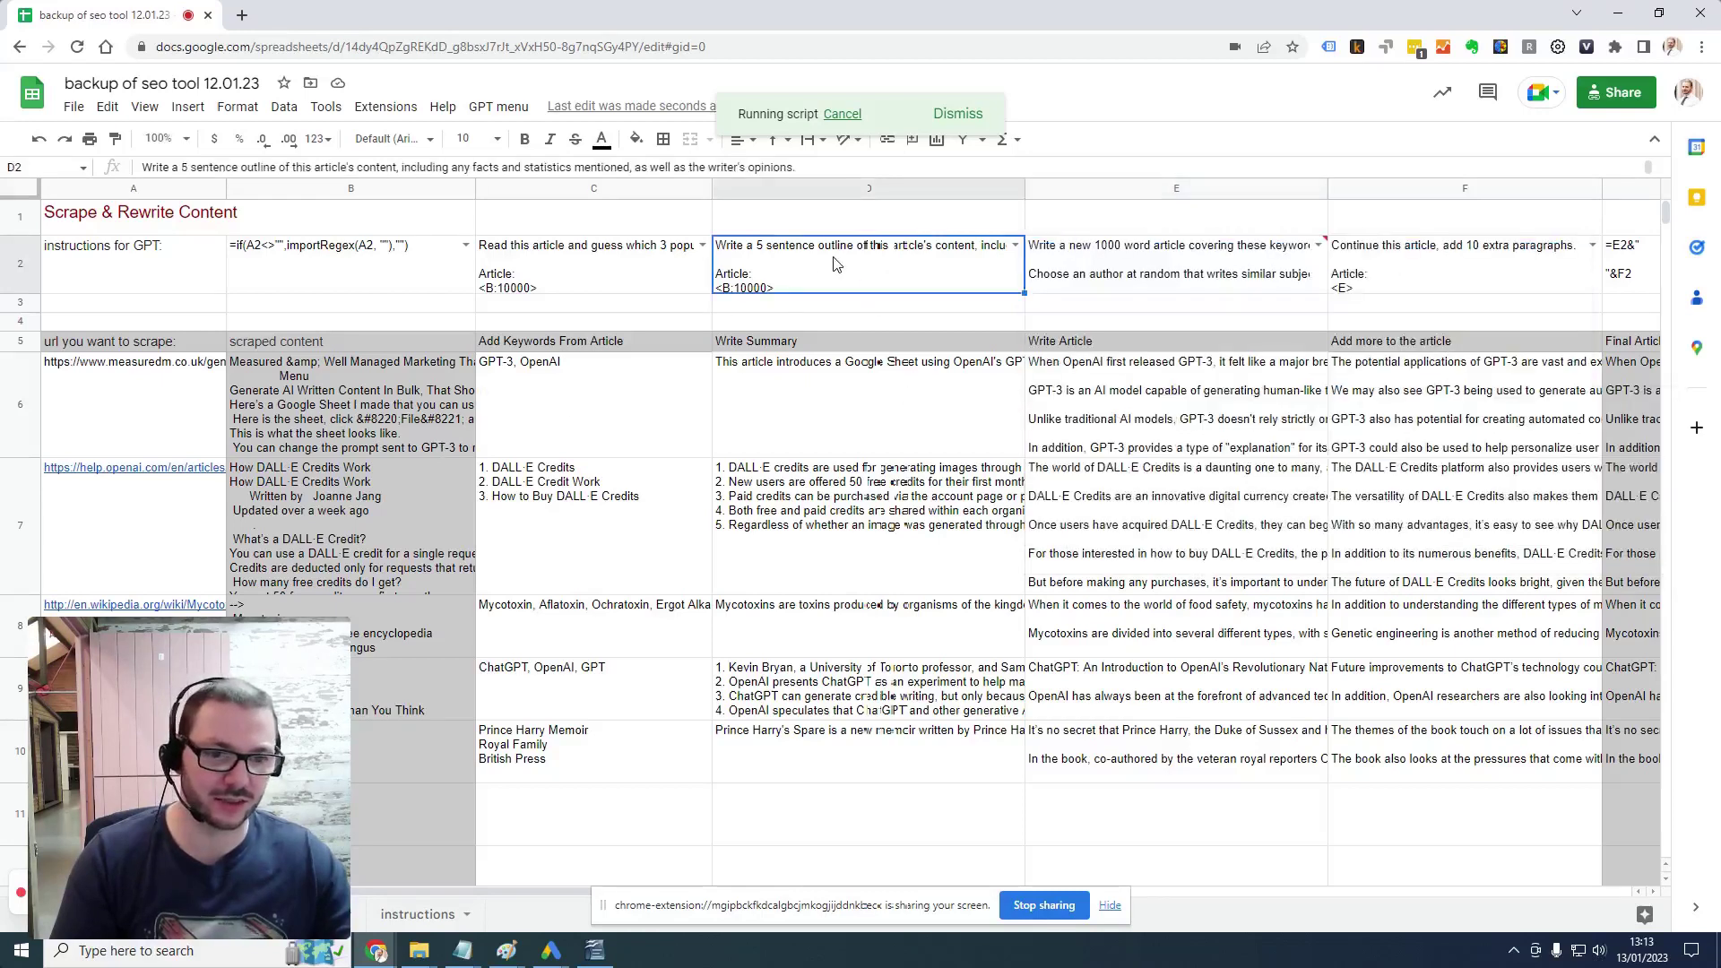
{"action": "left_click", "coordinate": [1058, 425]}
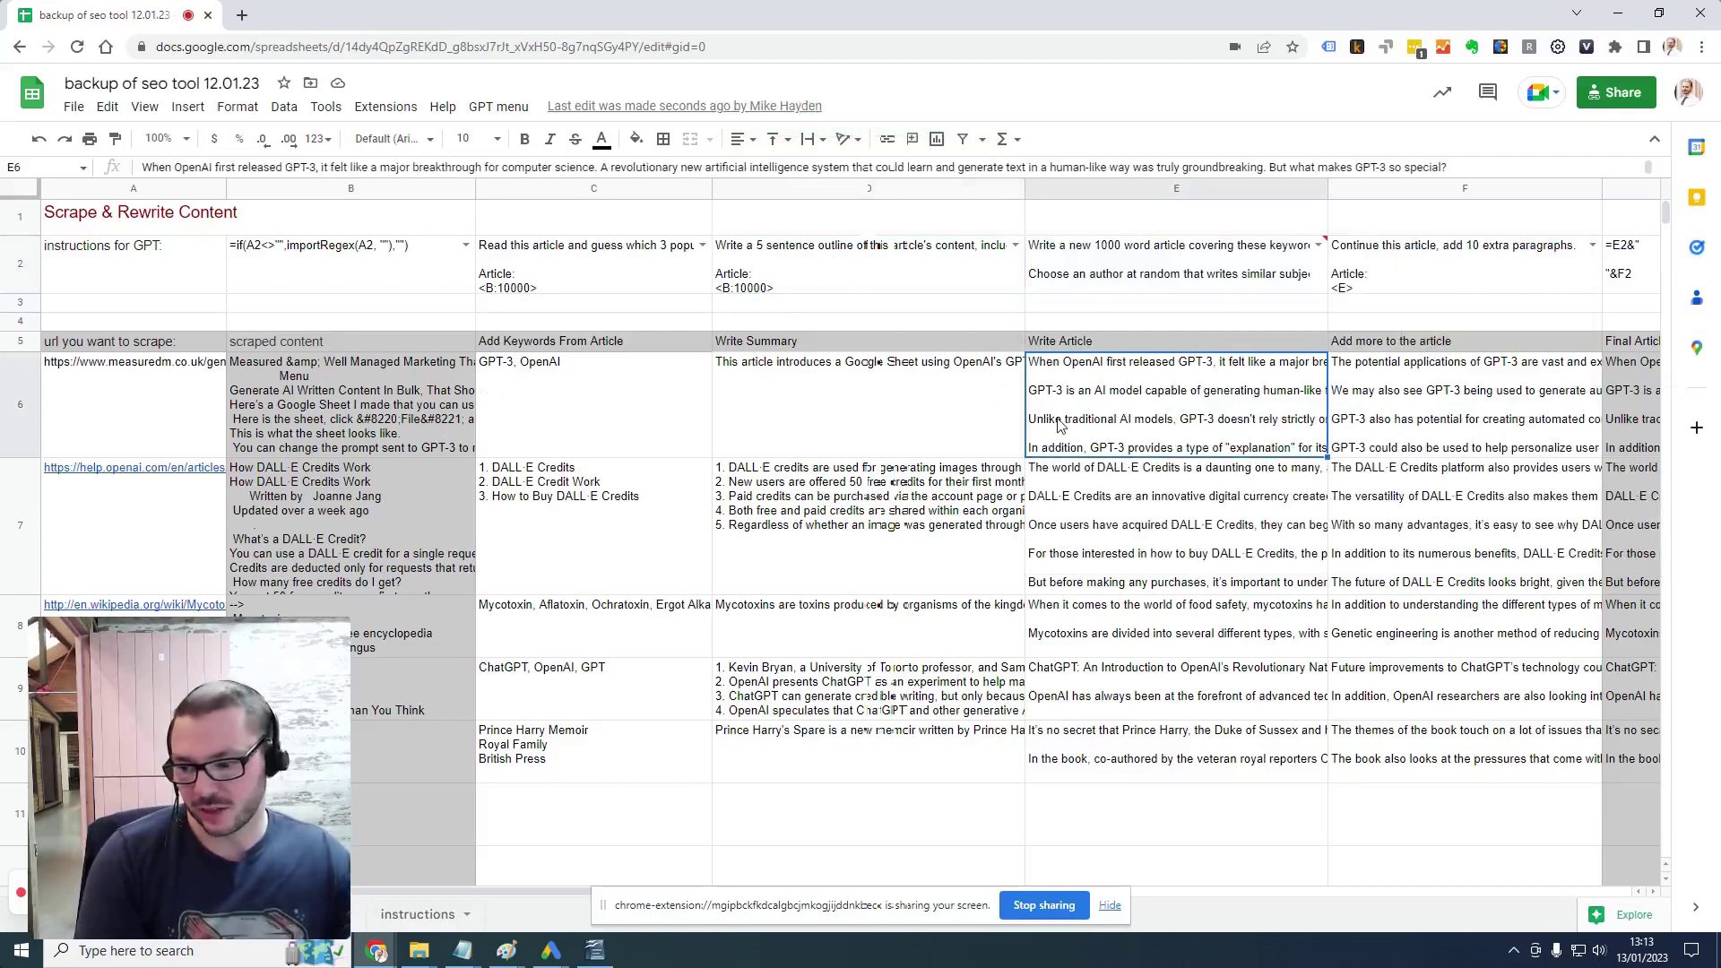
Move right along row 6 to the headline, slug, meta description, picture prompt and image columns
{"action": "key", "text": "Right"}
{"action": "key", "text": "Right"}
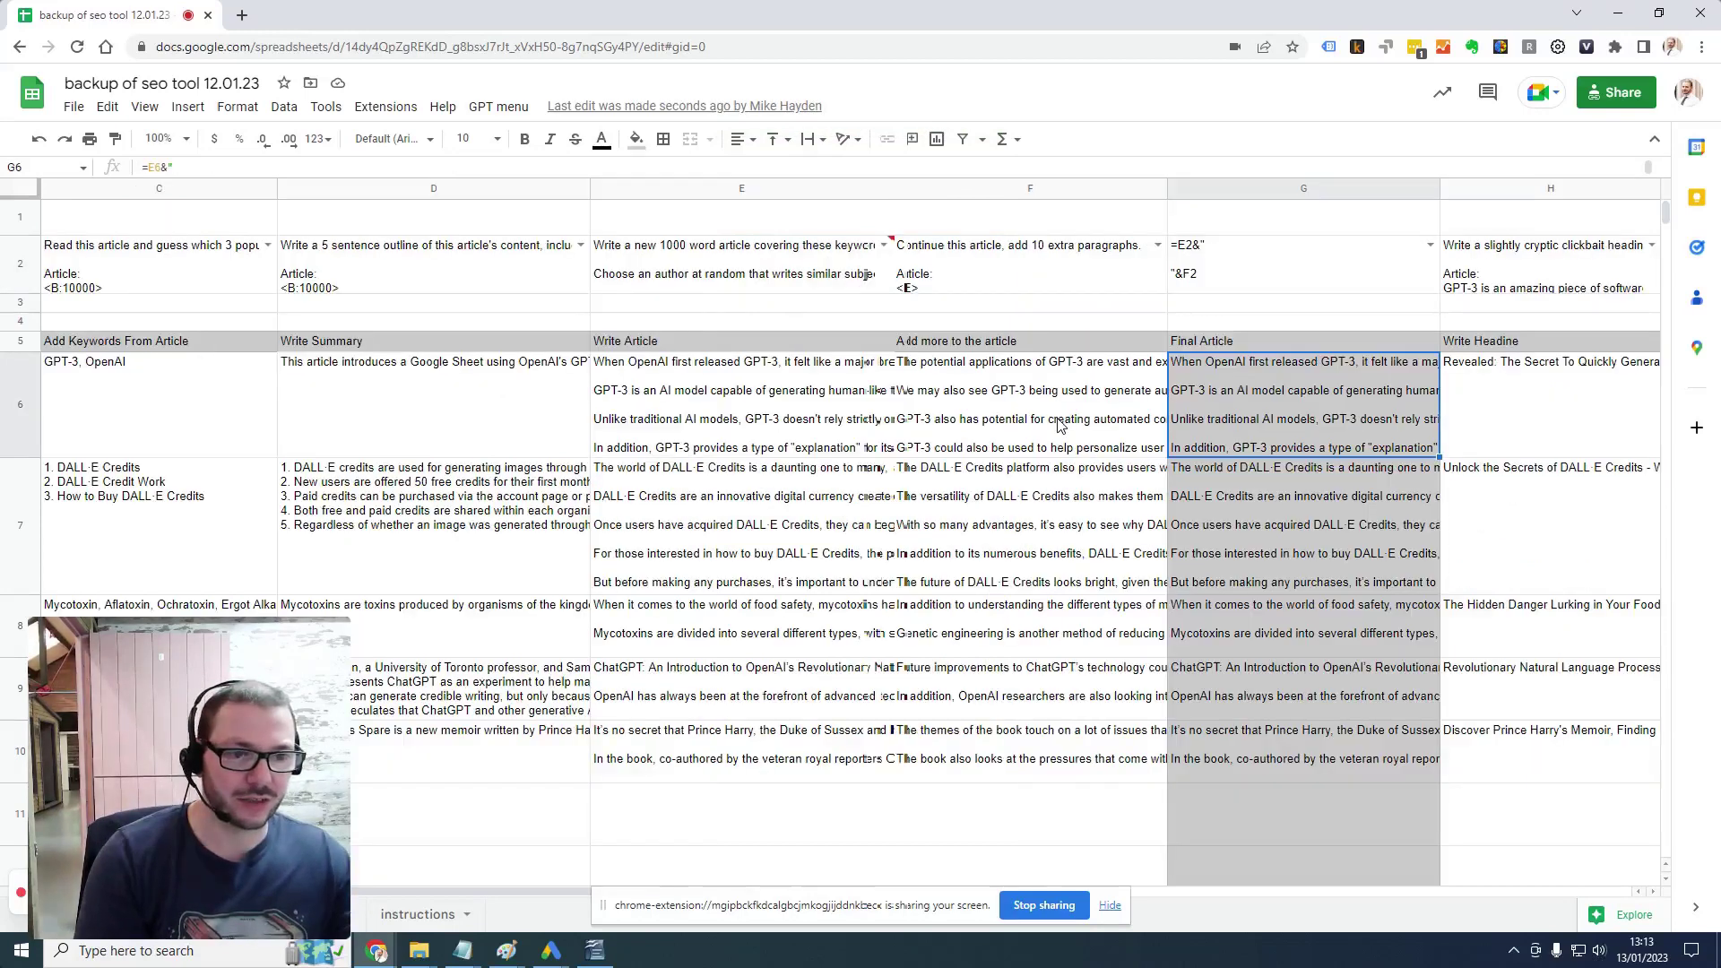
{"action": "key", "text": "Right"}
{"action": "key", "text": "Right"}
{"action": "key", "text": "Right"}
{"action": "key", "text": "Right"}
{"action": "key", "text": "Right"}
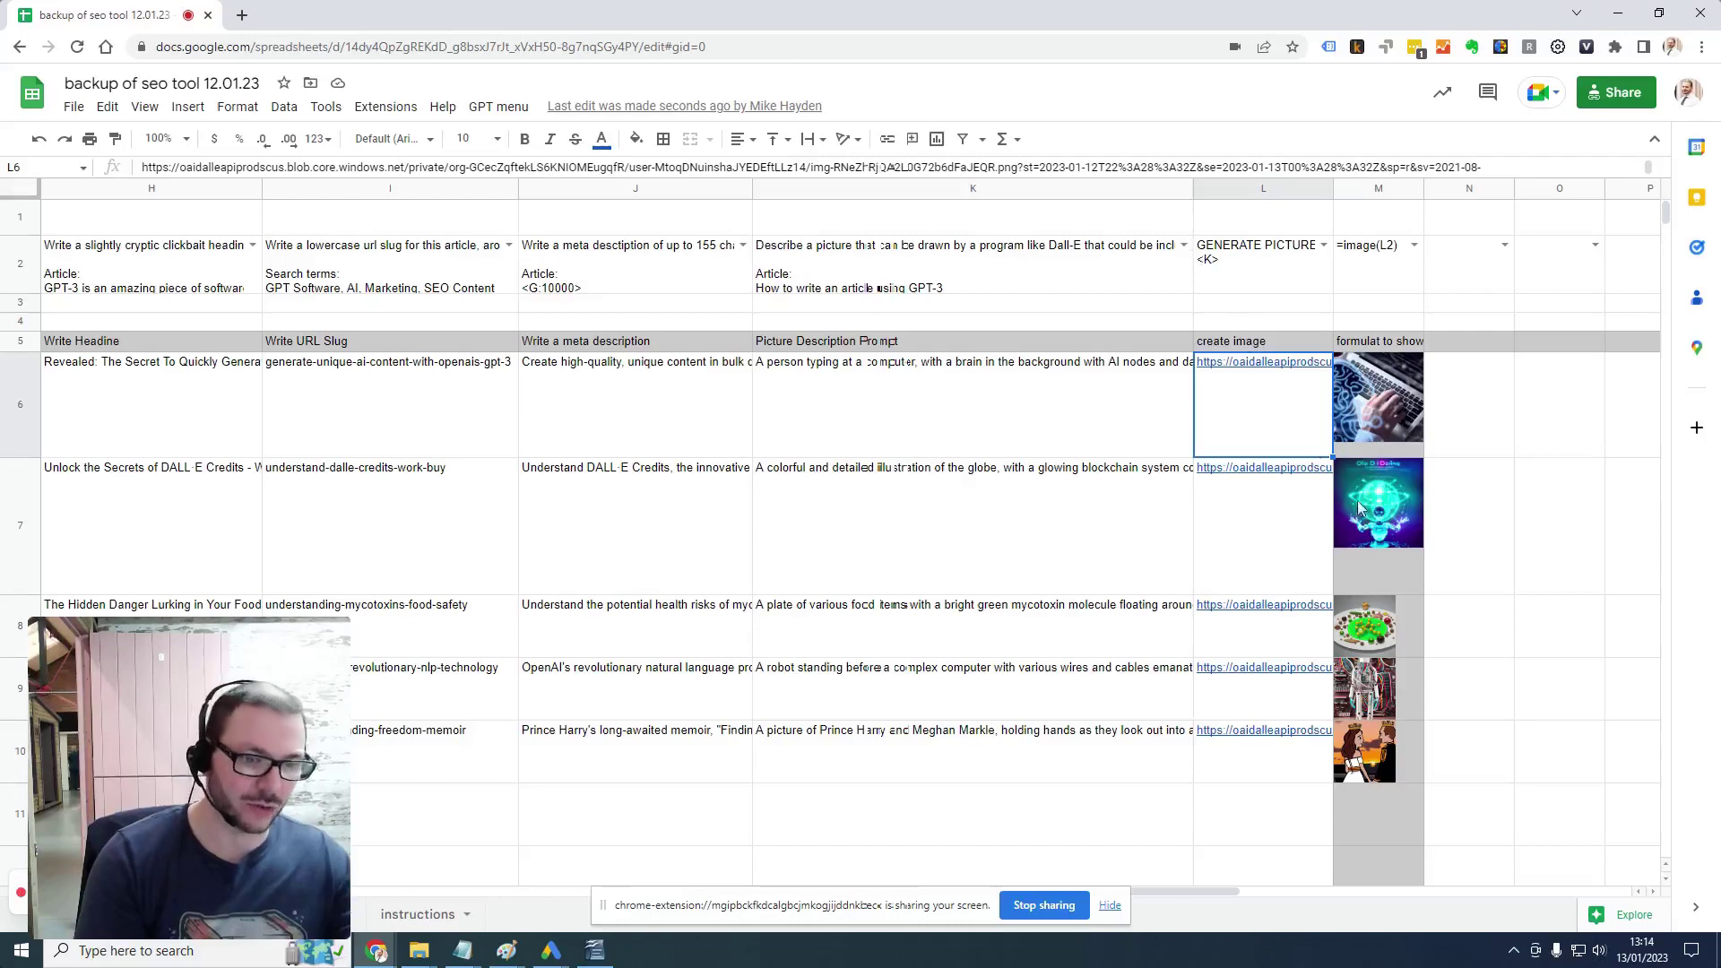
{"action": "double_click", "coordinate": [1169, 246]}
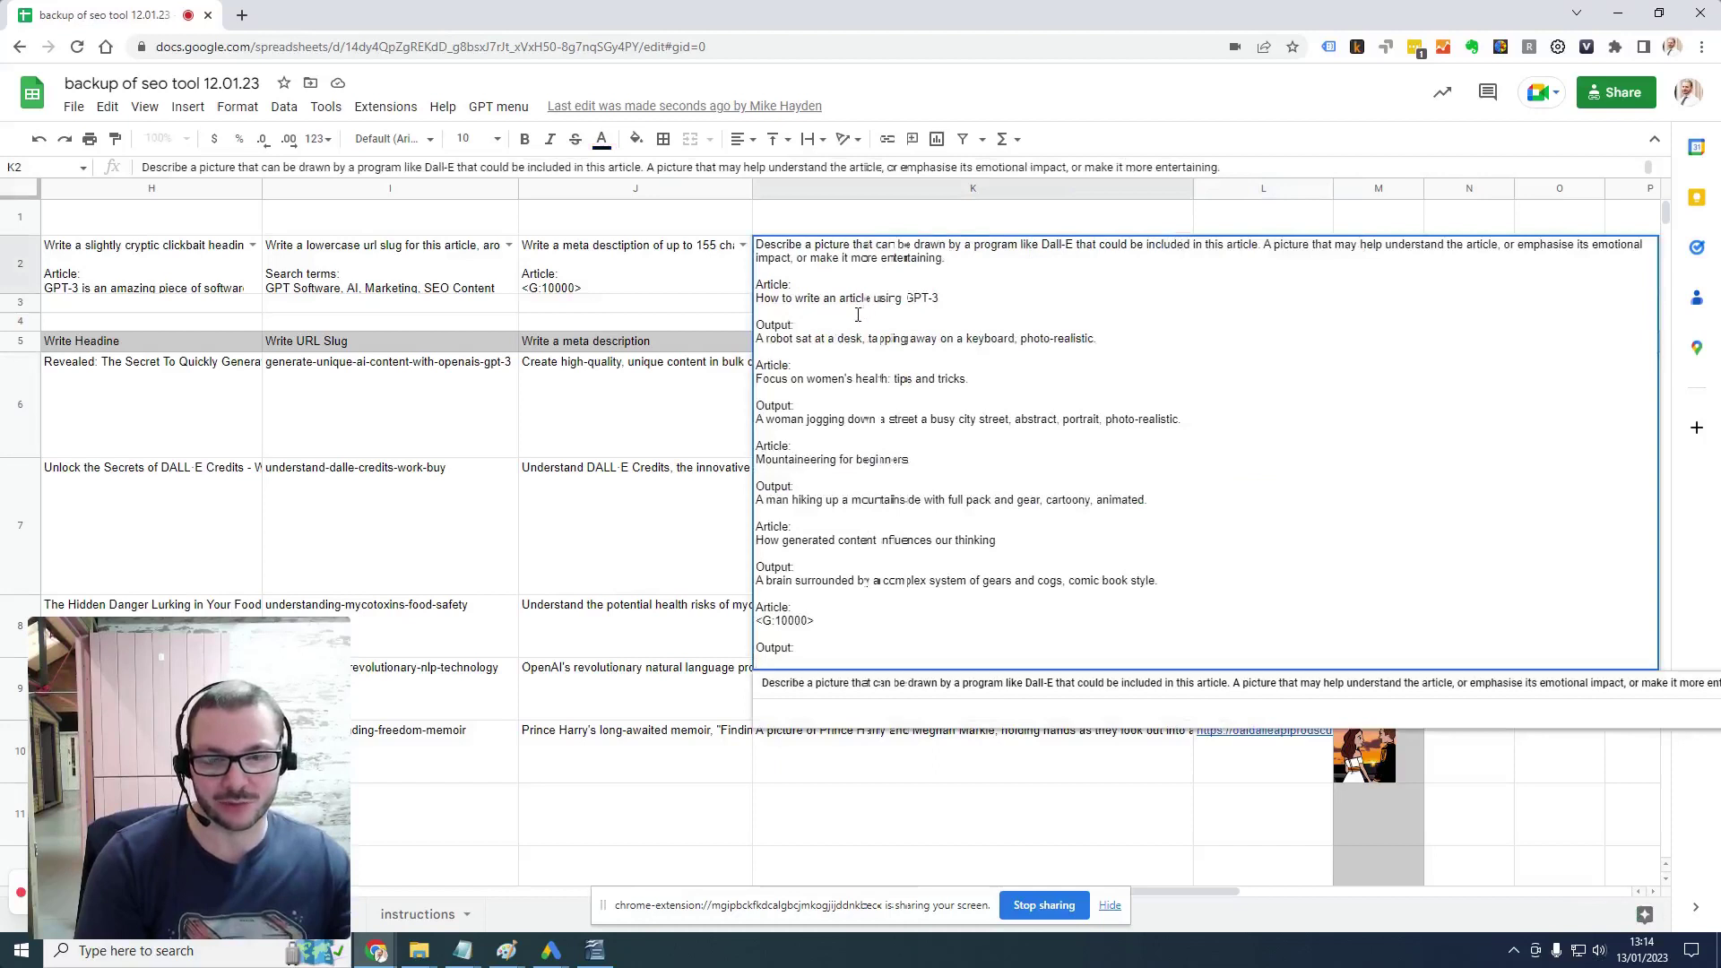
{"action": "left_click_drag", "start_coordinate": [1019, 340], "coordinate": [1098, 339]}
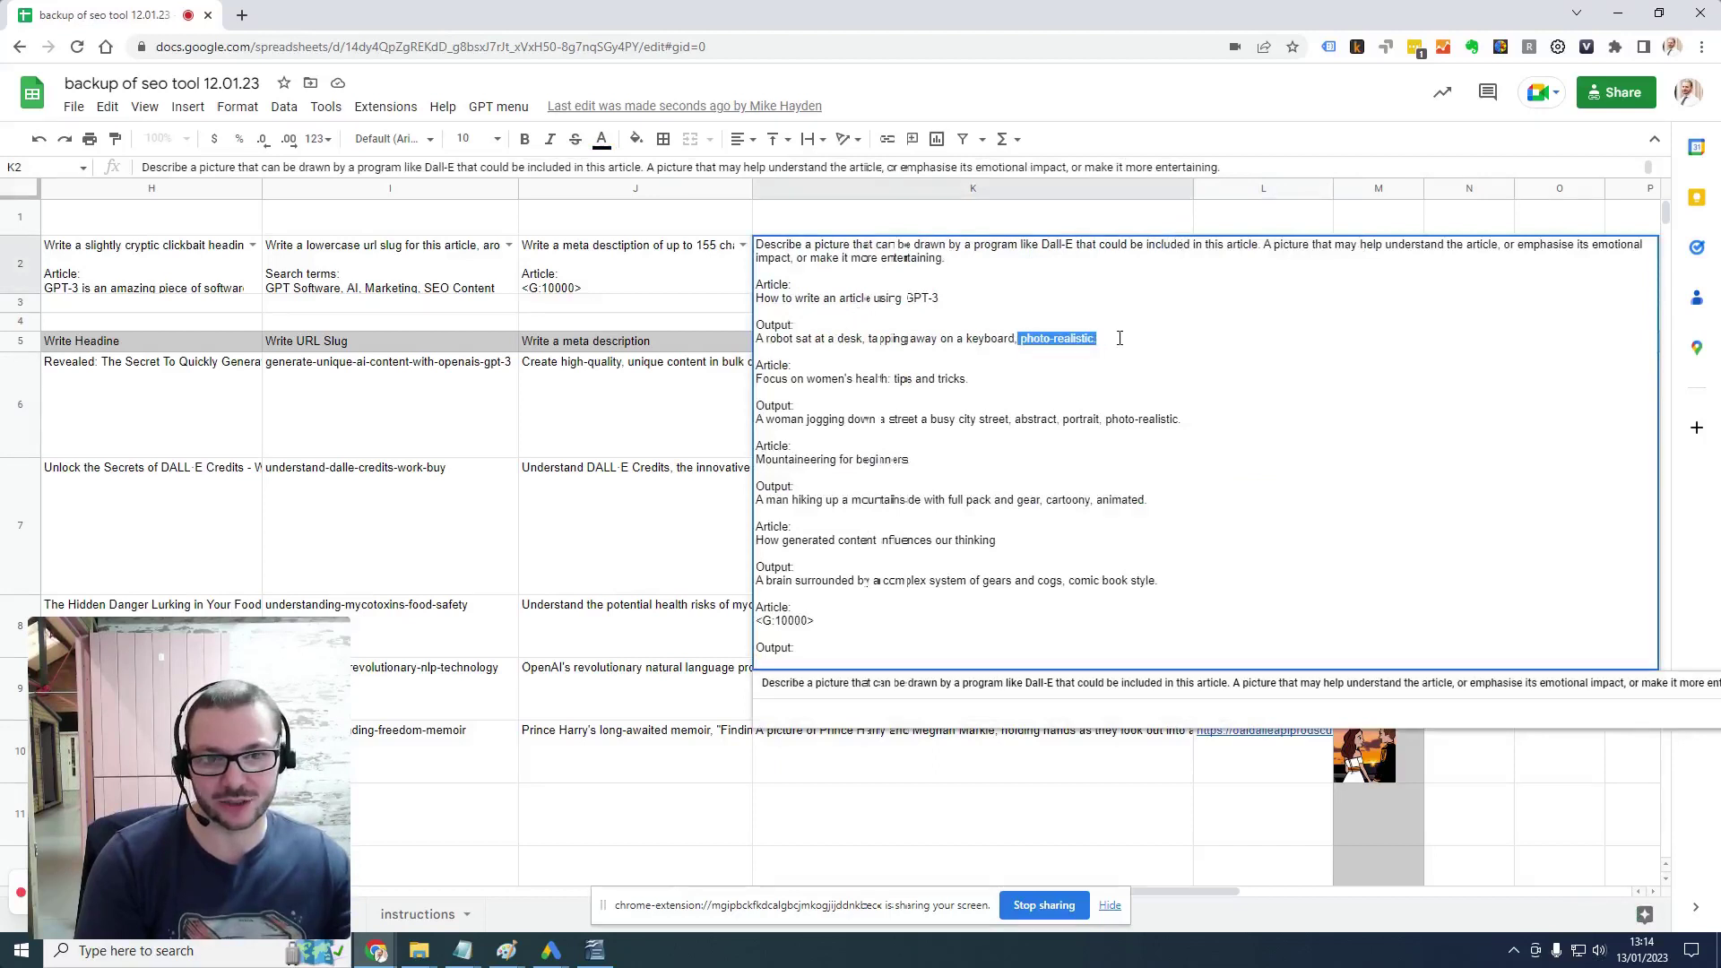
{"action": "left_click_drag", "start_coordinate": [1106, 420], "coordinate": [1203, 419]}
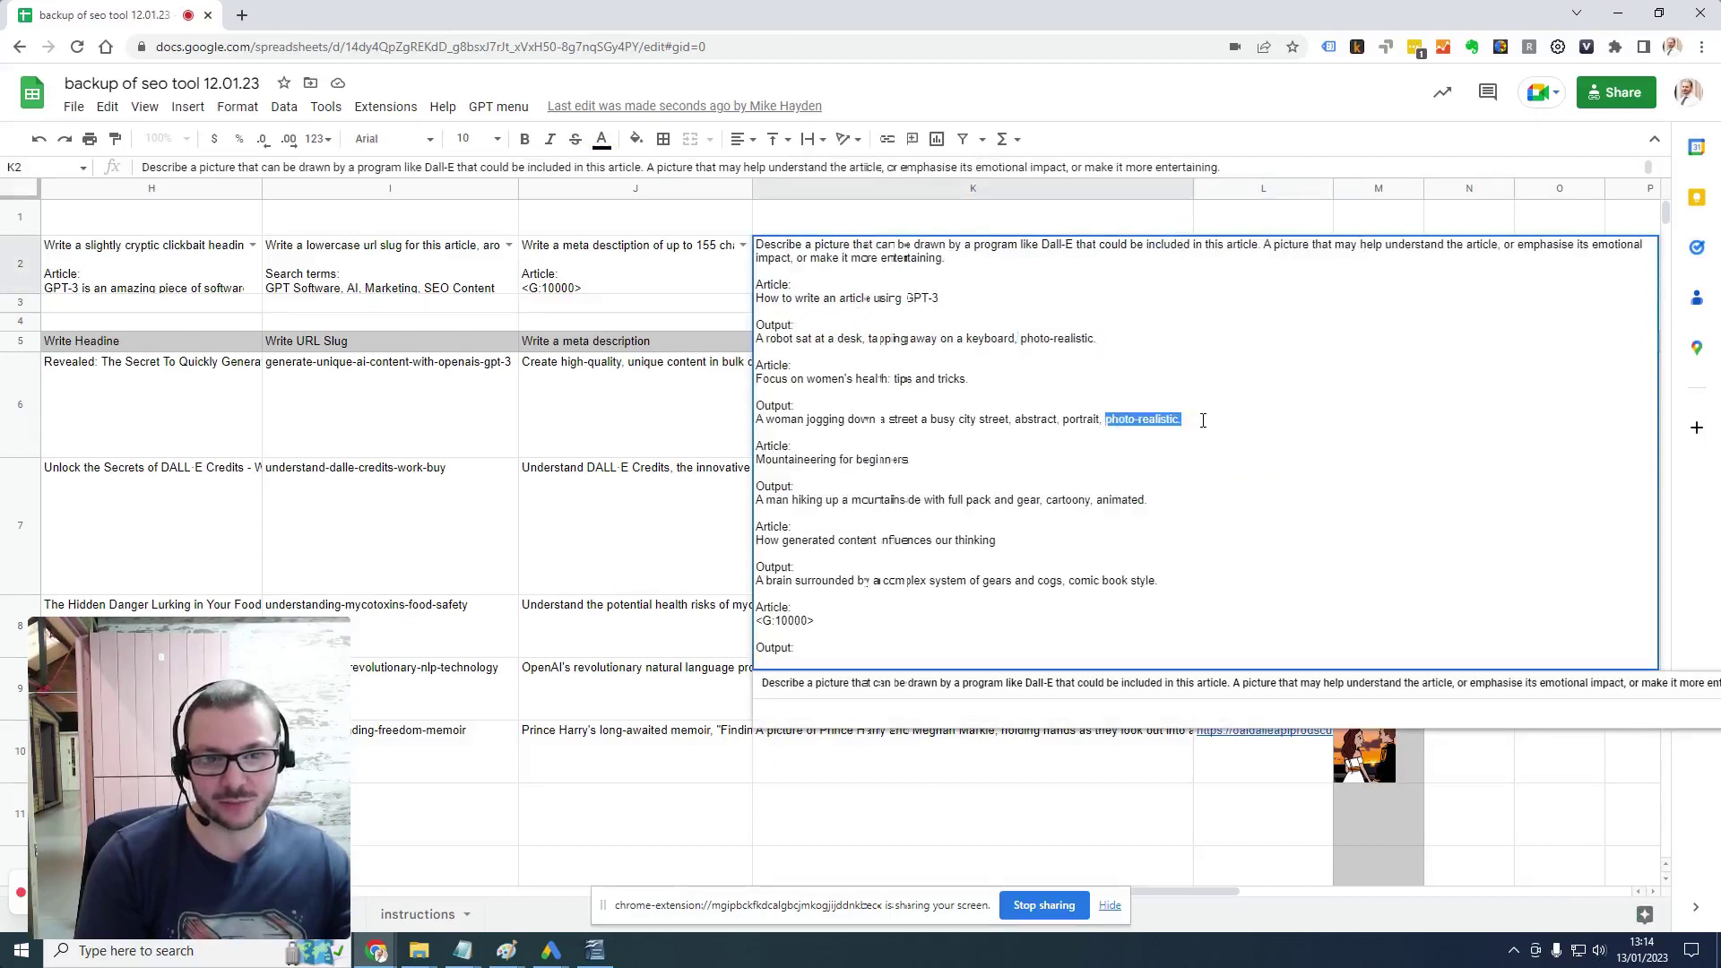
{"action": "double_click", "coordinate": [1107, 500]}
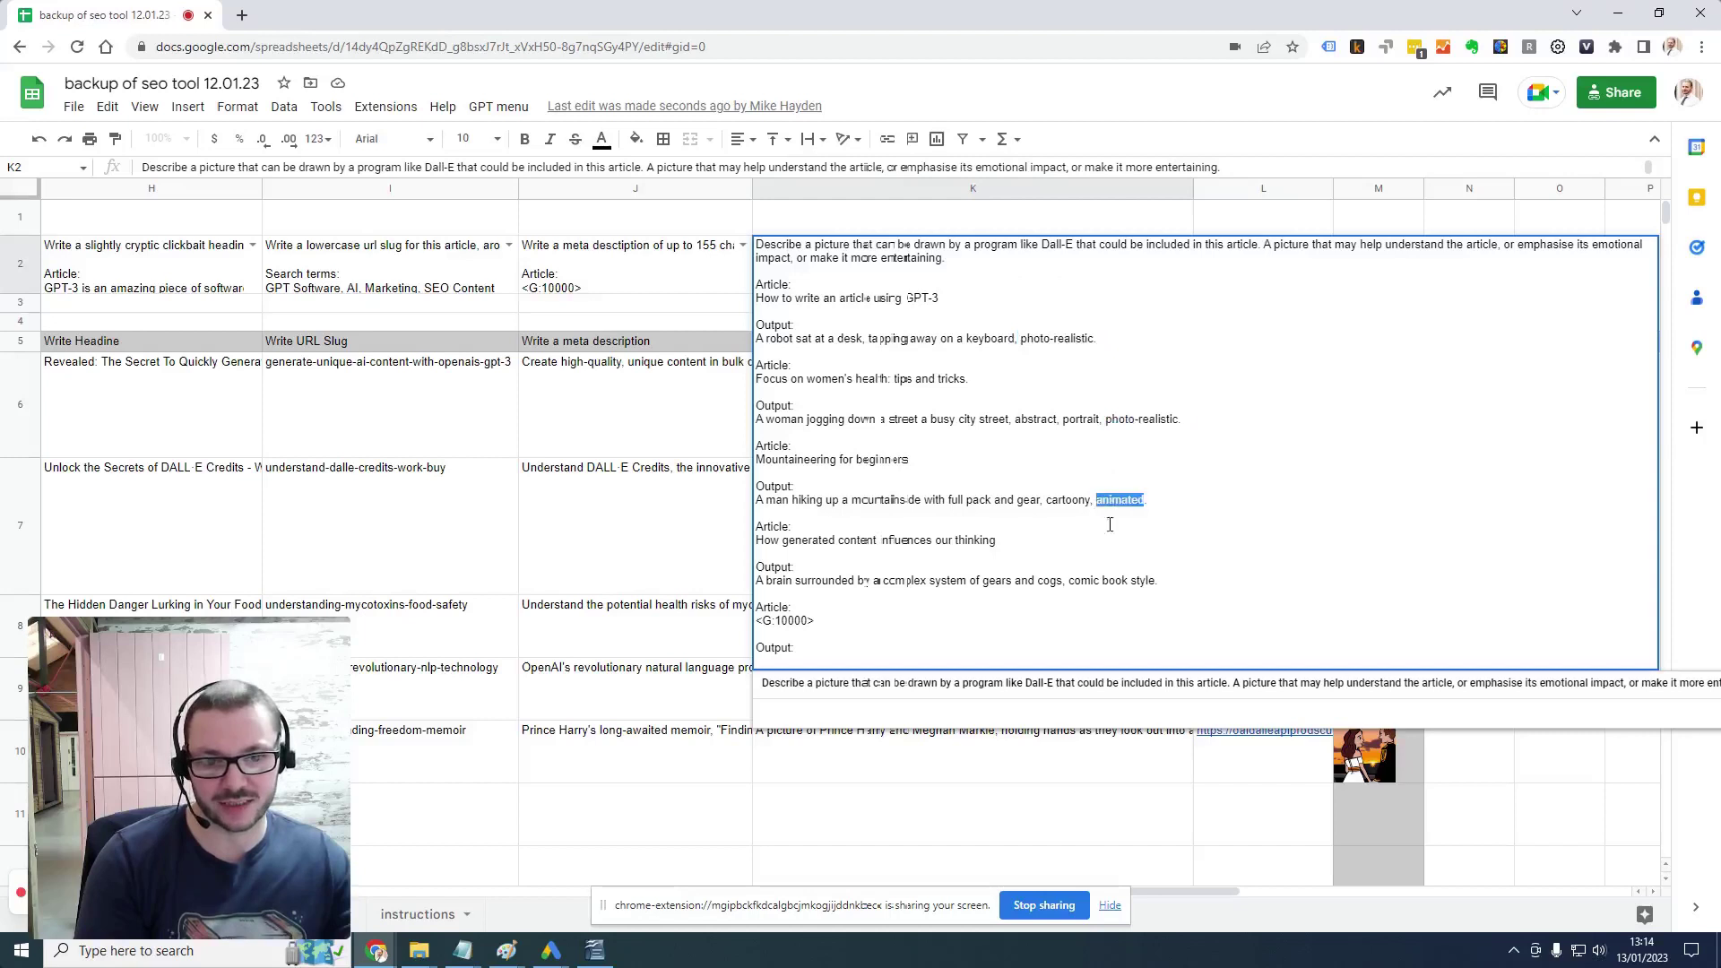
{"action": "double_click", "coordinate": [1115, 580]}
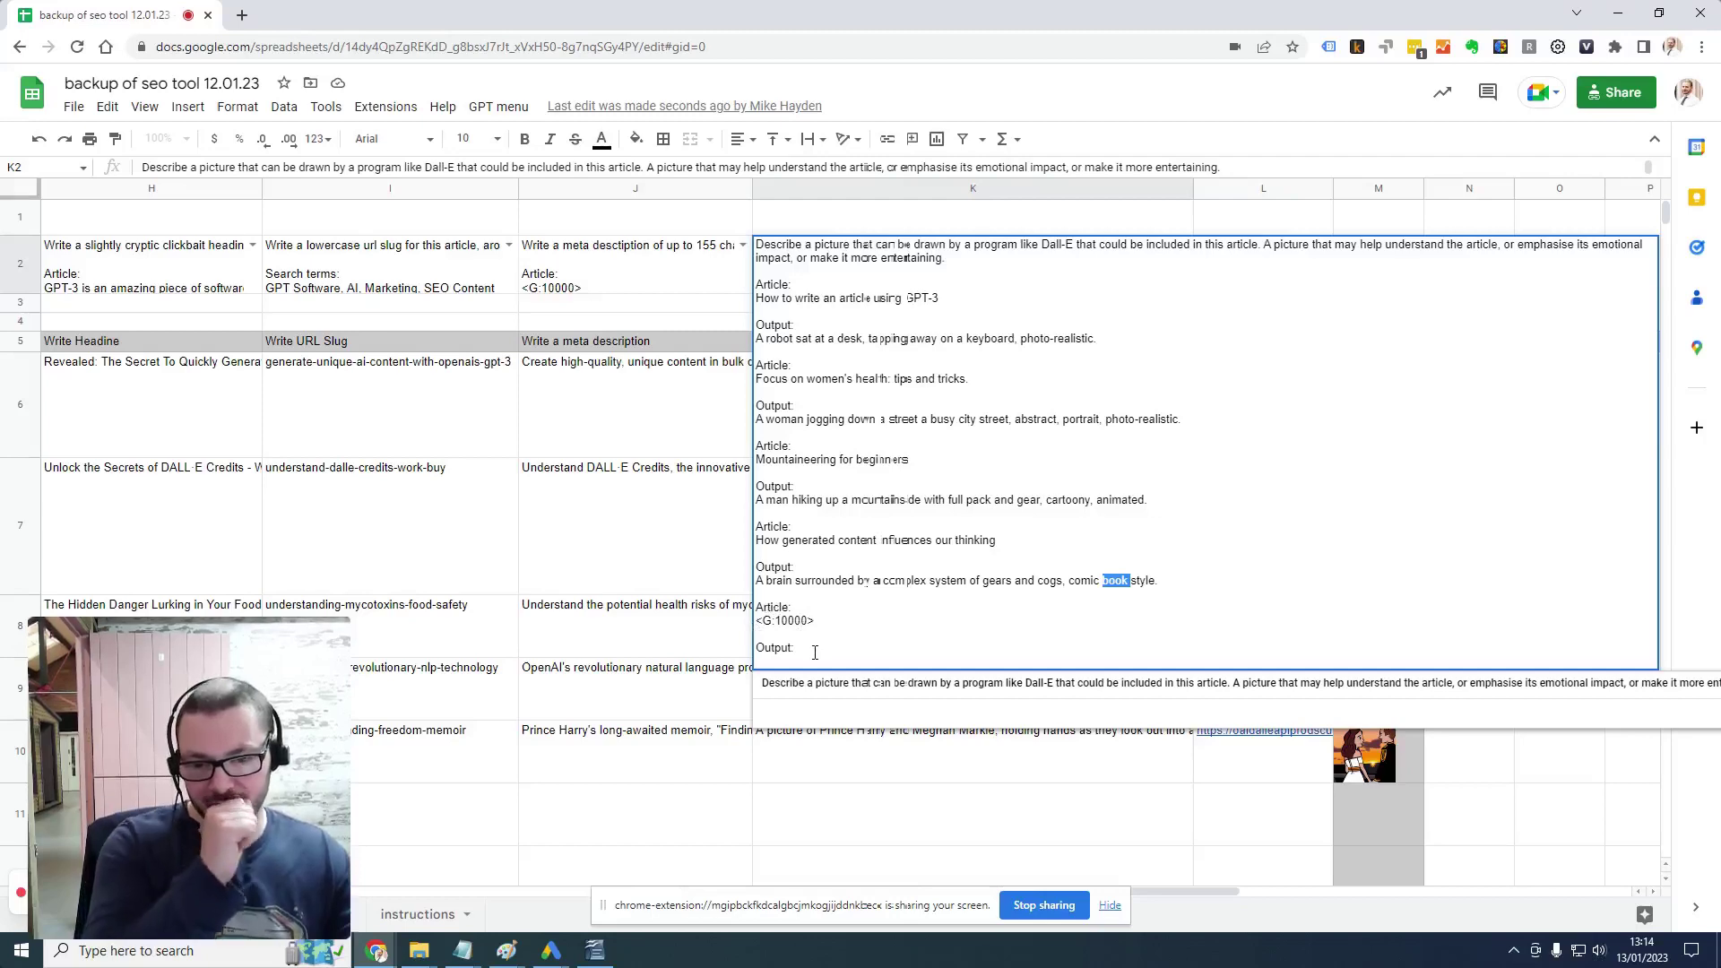
{"action": "left_click", "coordinate": [869, 768]}
{"action": "left_click", "coordinate": [892, 418]}
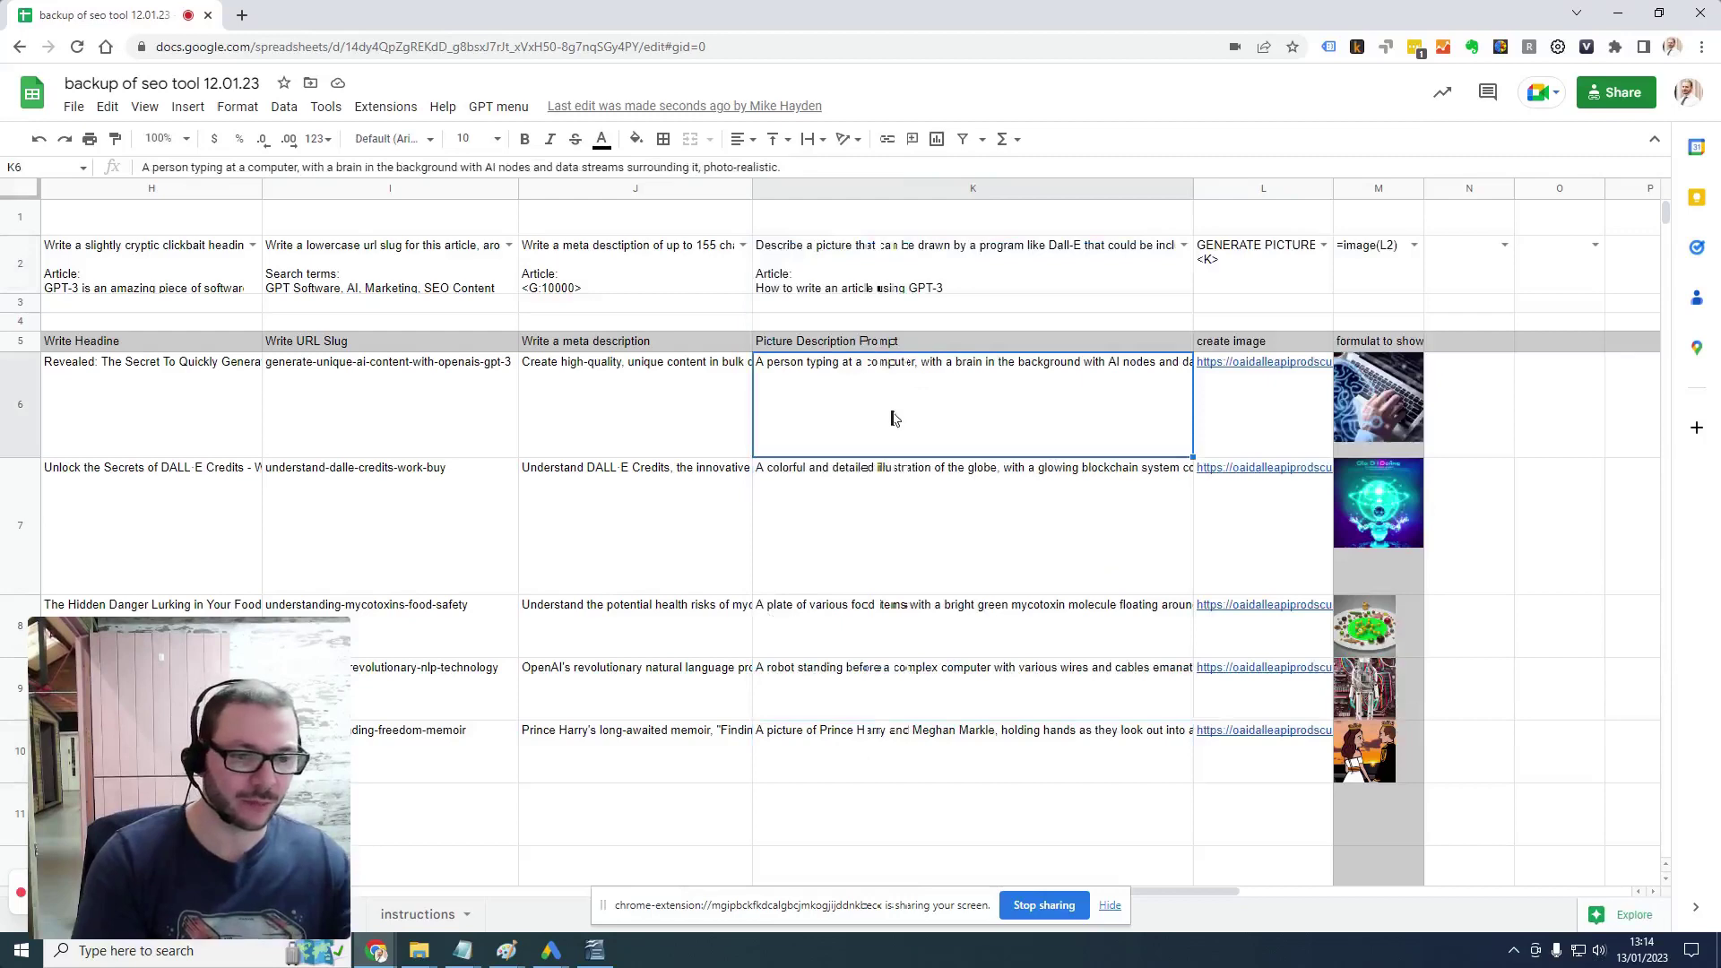
Return to the row start and switch to the instructions sheet with the API key setup steps
{"action": "key", "text": "Left"}
{"action": "key", "text": "Left"}
{"action": "key", "text": "Left"}
{"action": "key", "text": "Left"}
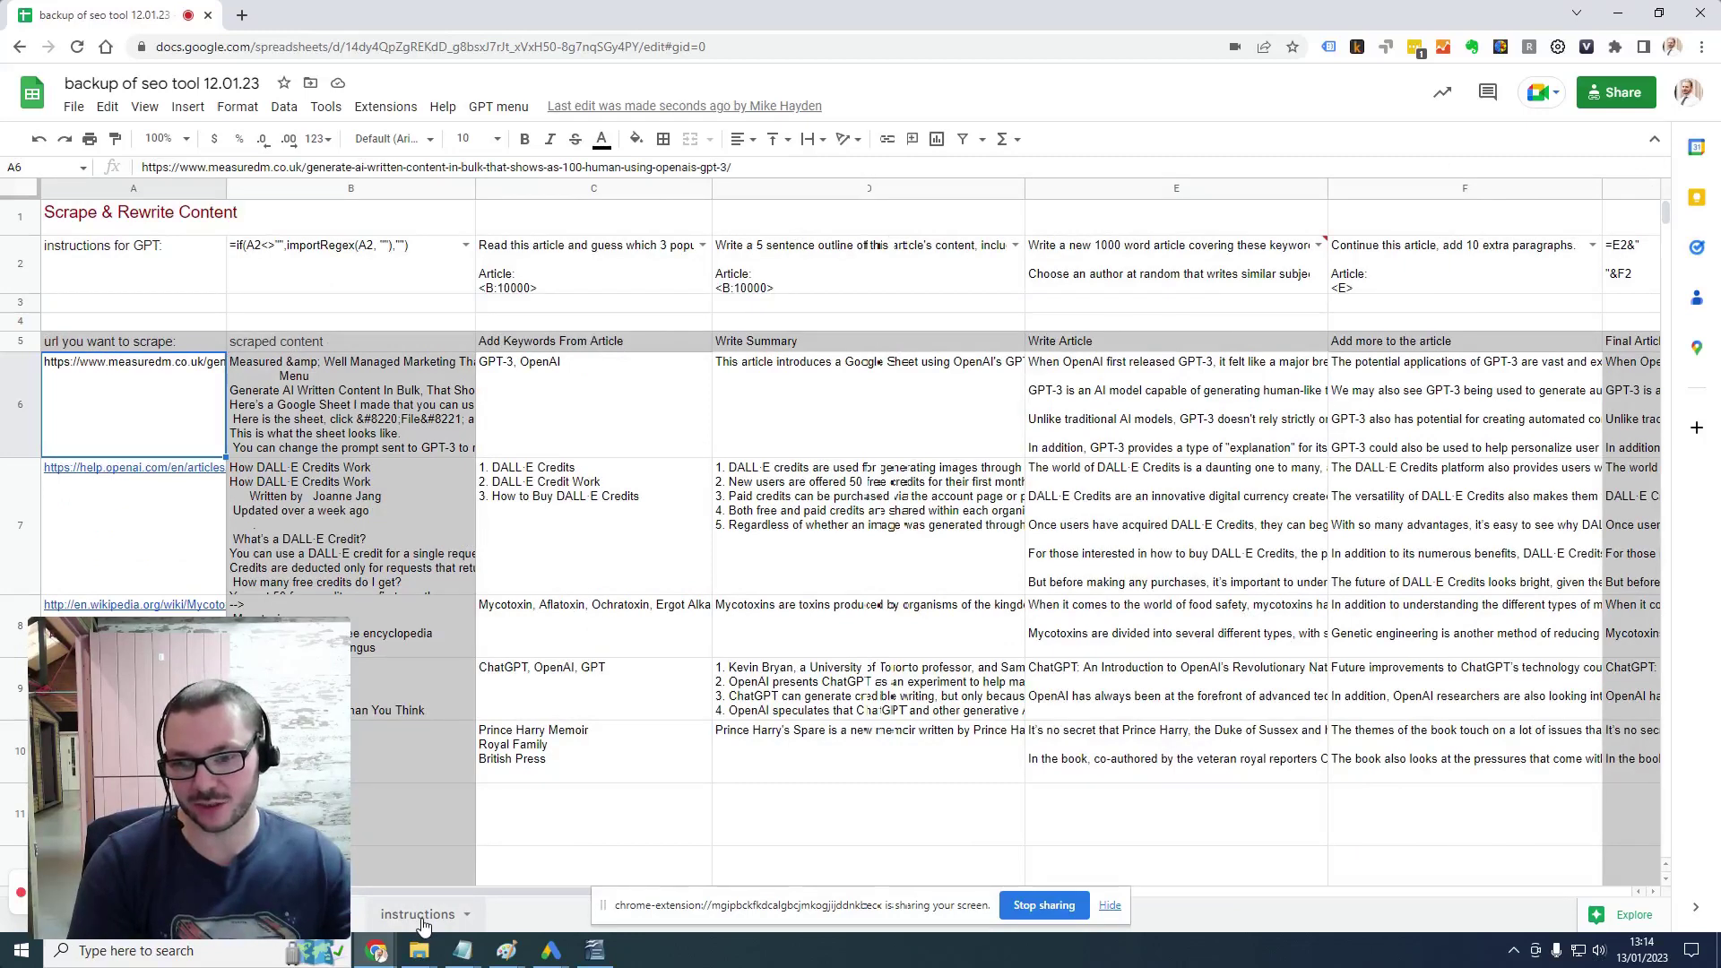
{"action": "left_click", "coordinate": [421, 917]}
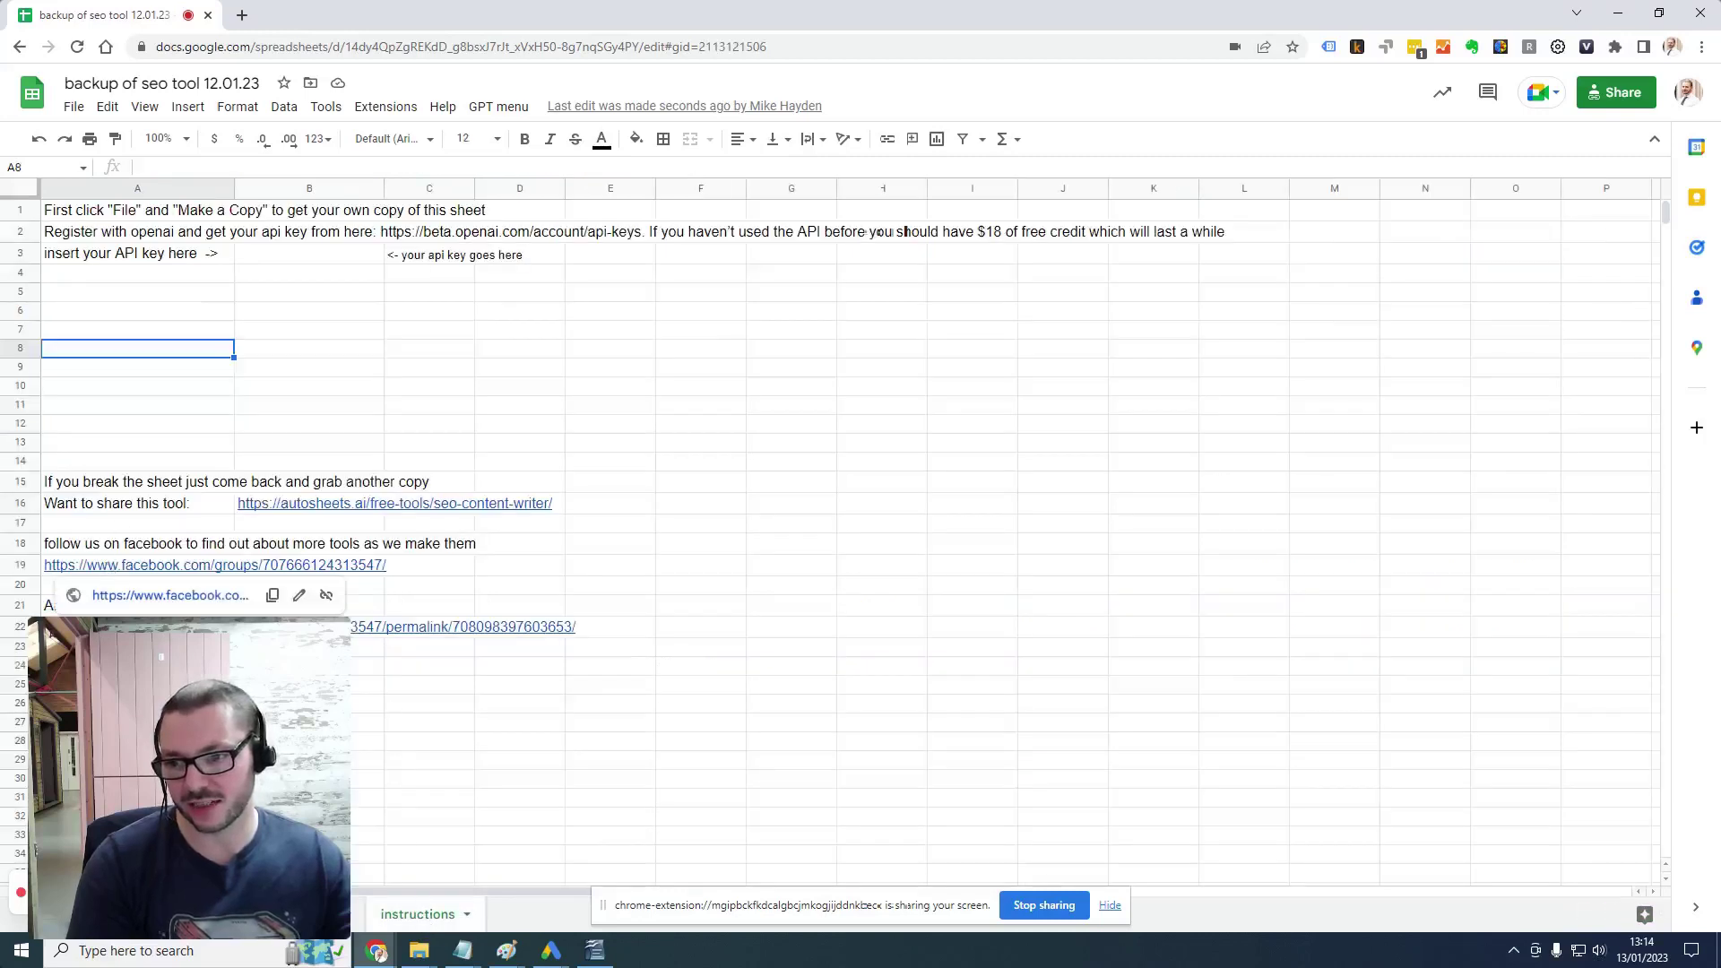
Select a cell on the instructions sheet, then return to the Scrape & Rewrite Content sheet
{"action": "left_click", "coordinate": [121, 683]}
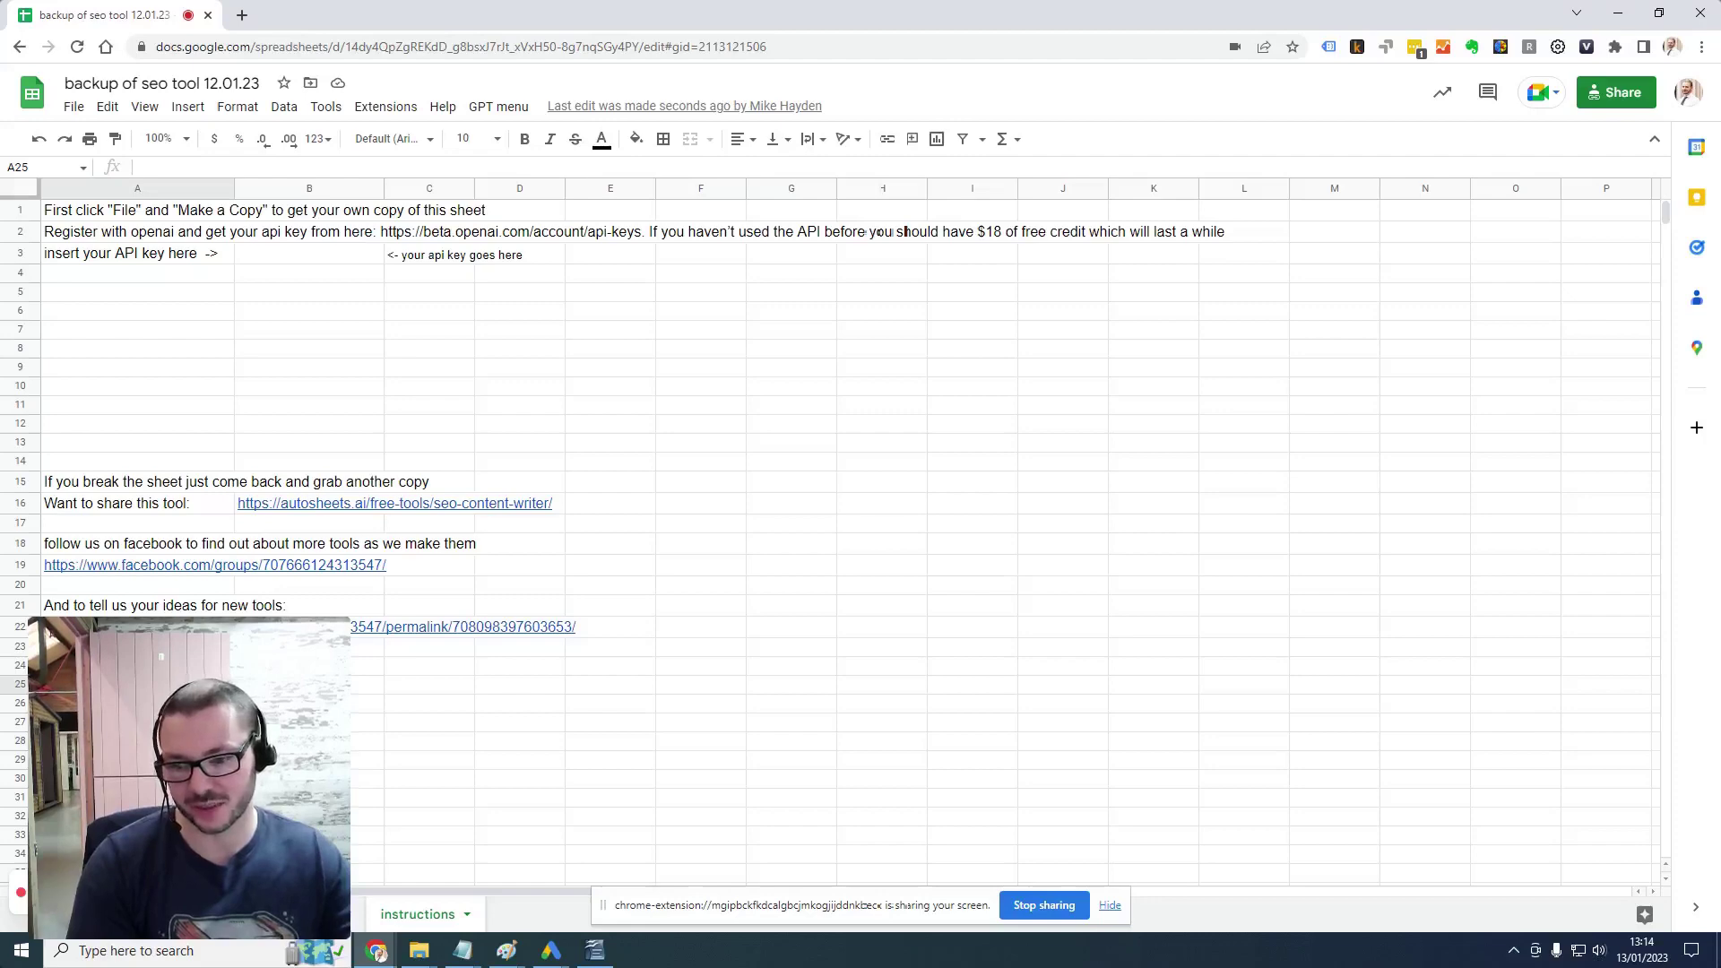
{"action": "left_click", "coordinate": [242, 915]}
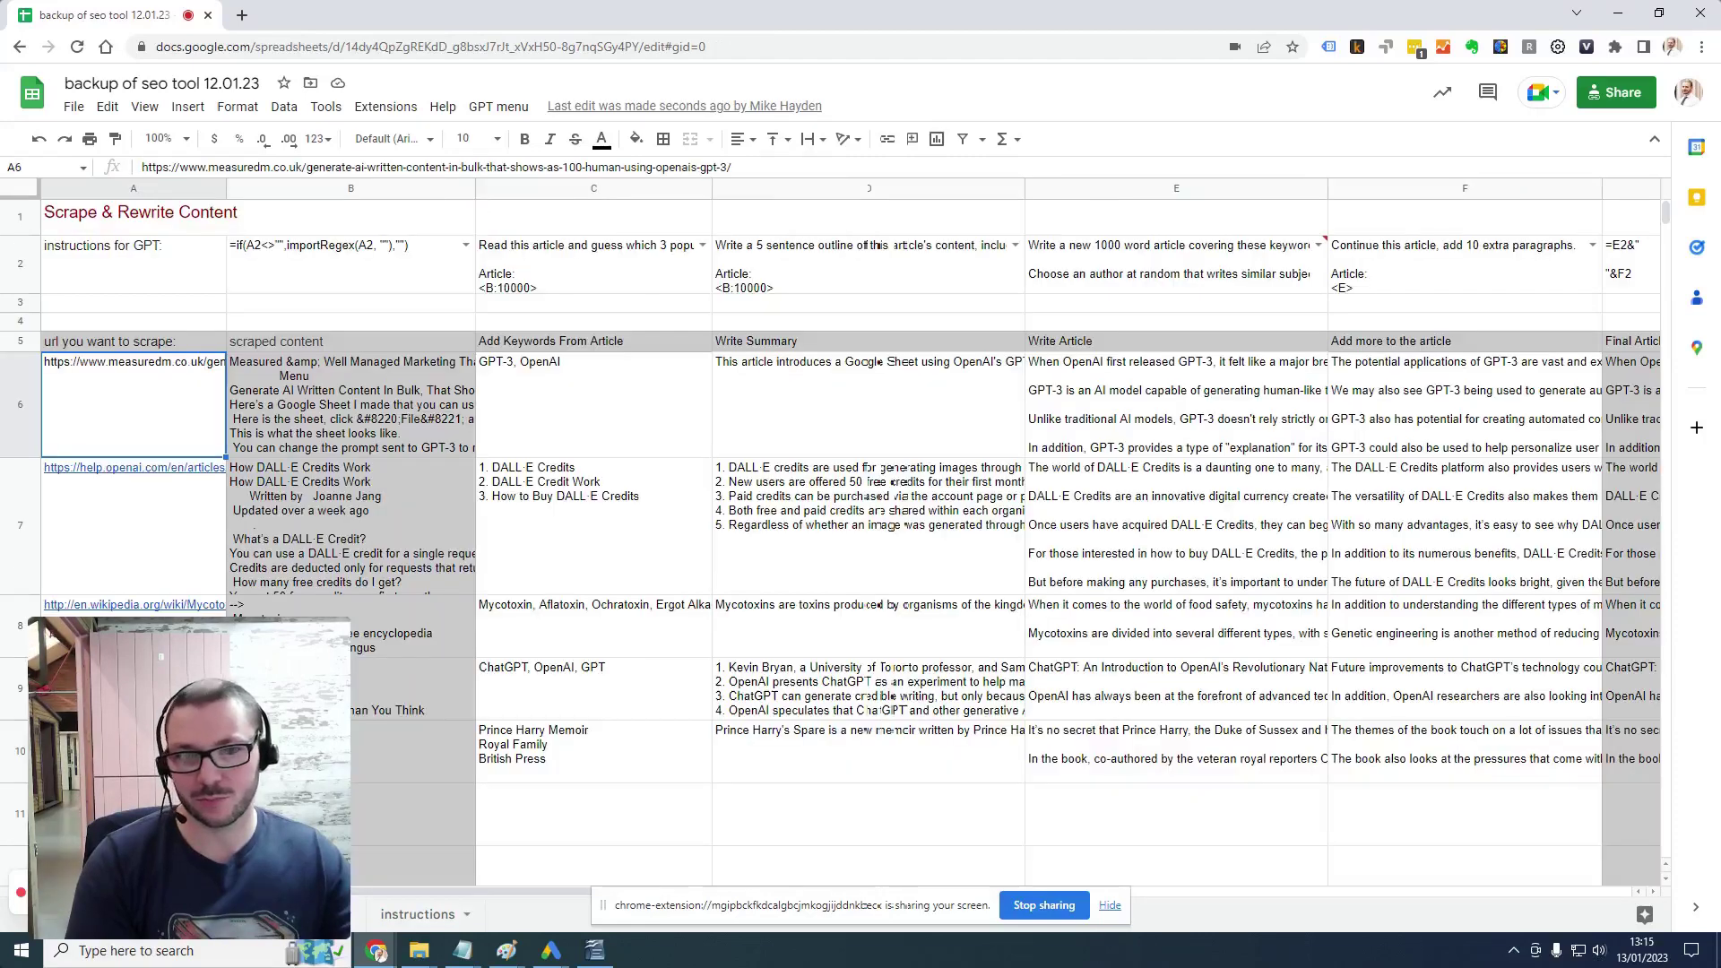